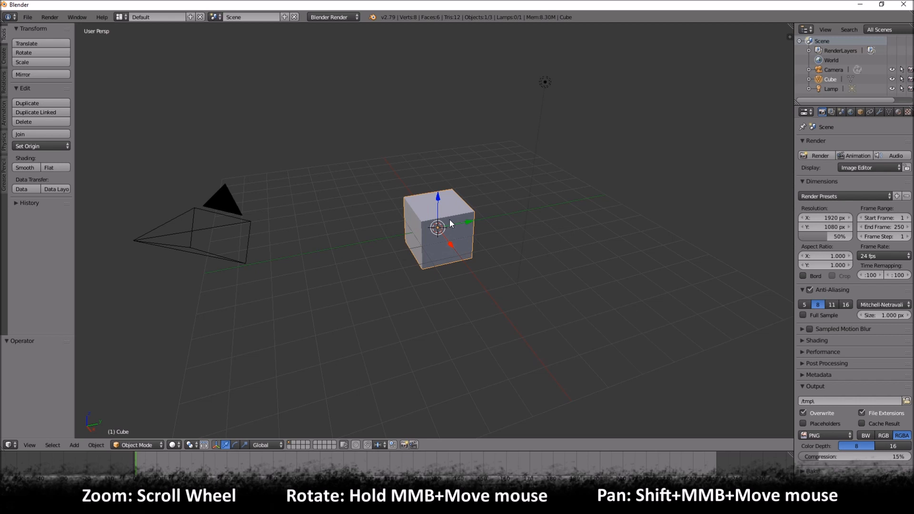
Step: Delete the default cube from the scene
key(x)
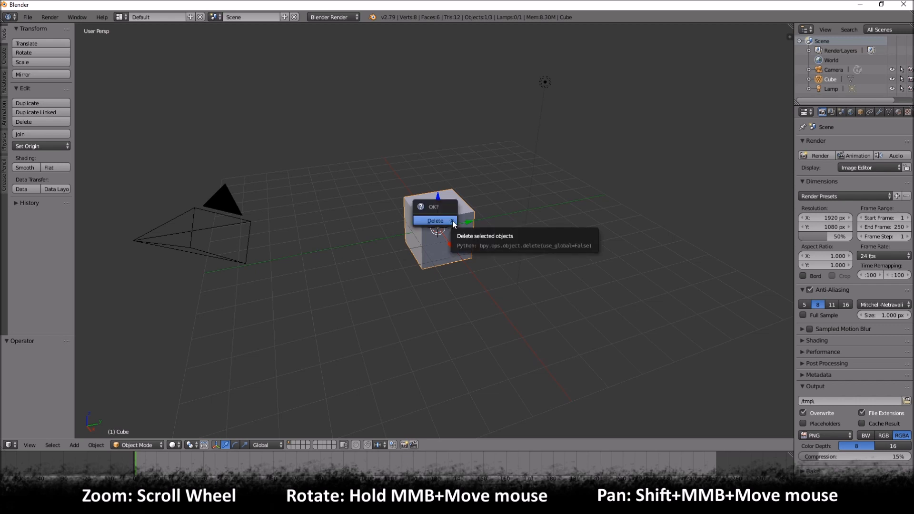
click(424, 222)
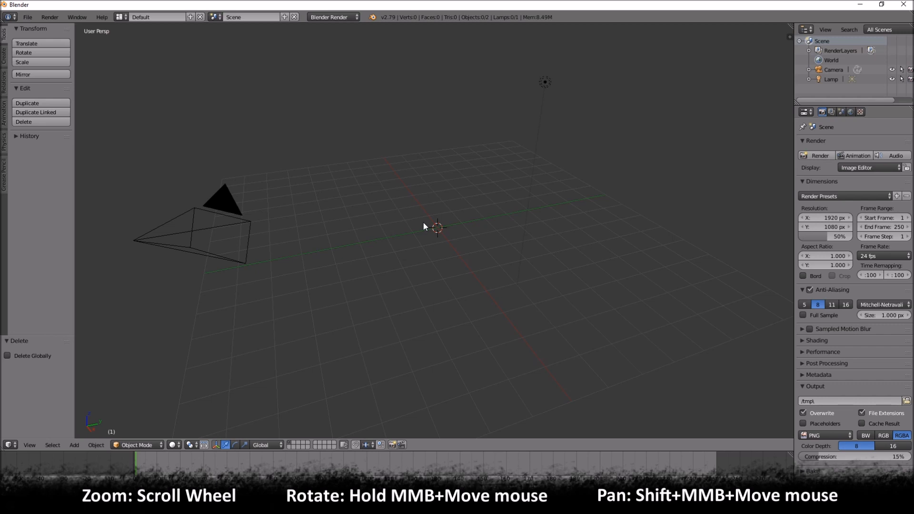
Step: Add a monkey mesh at the scene origin, look at it from another angle, and delete it again
click(77, 449)
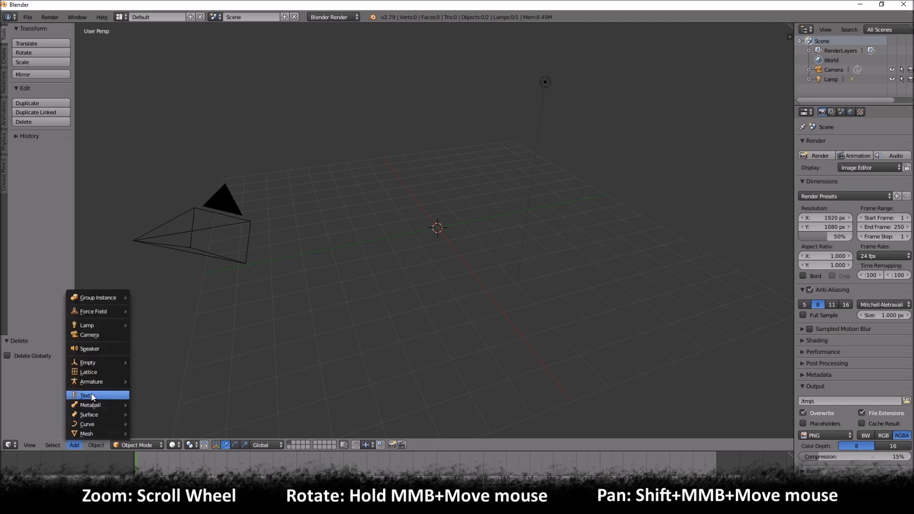
mouse_move(89, 434)
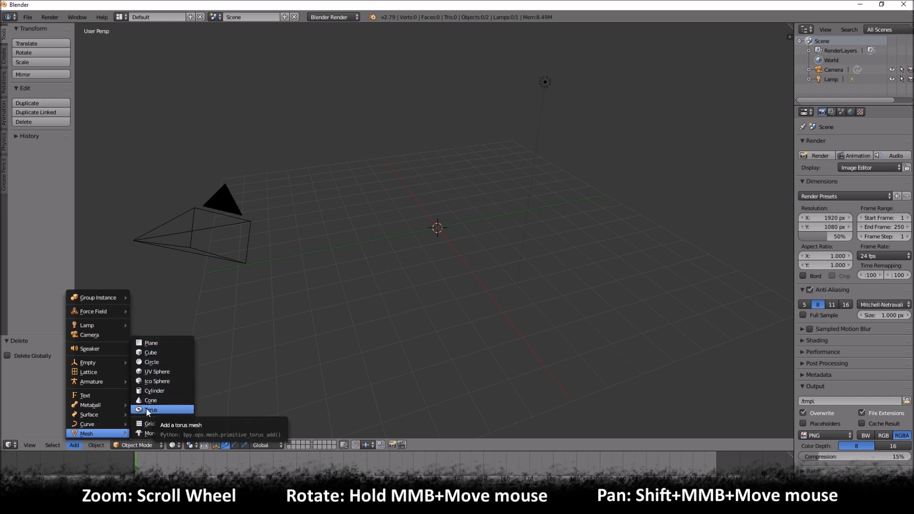
click(158, 434)
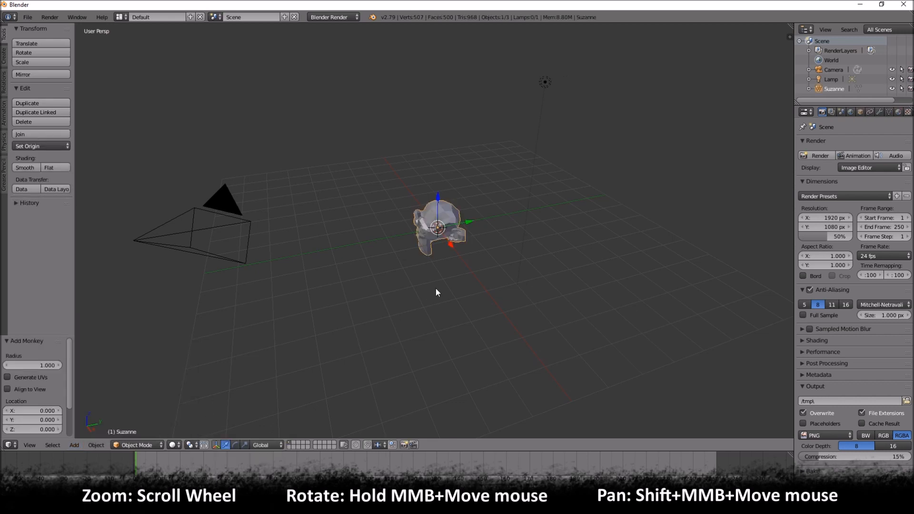
middle_drag(382, 301, 411, 285)
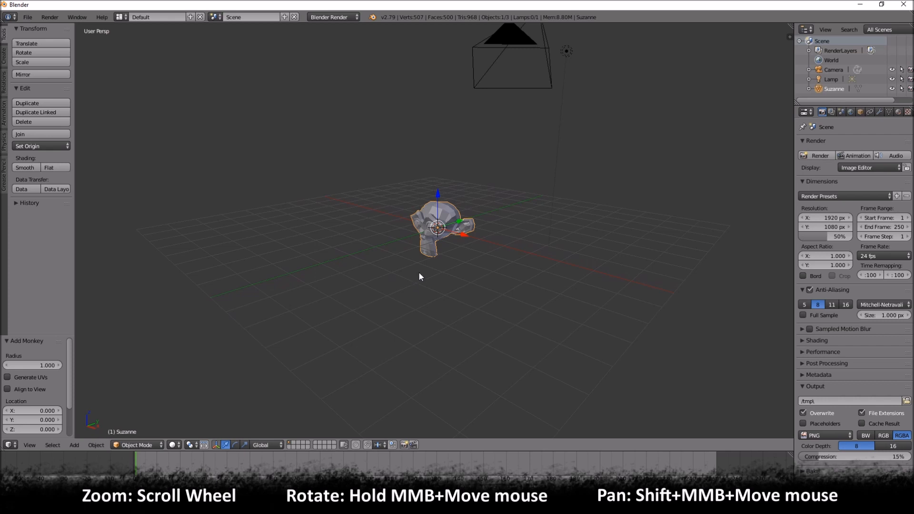
middle_drag(439, 222, 430, 250)
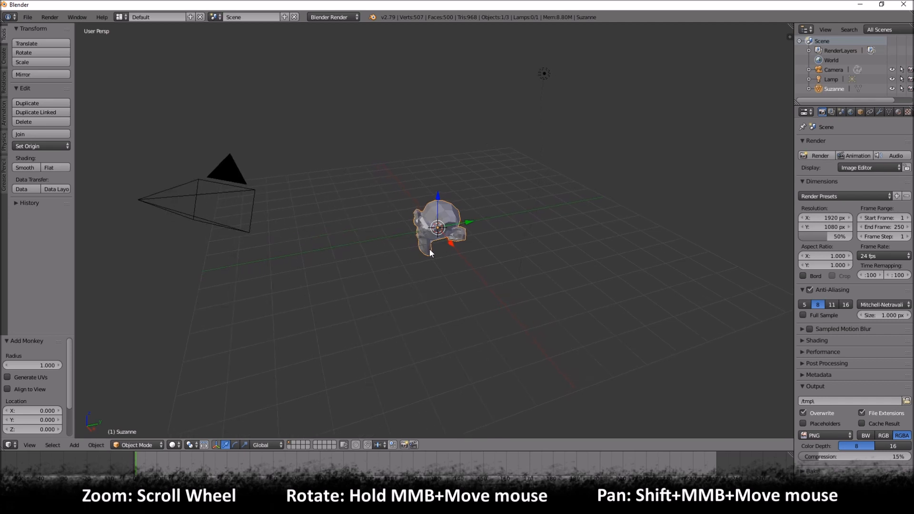
key(x)
click(429, 250)
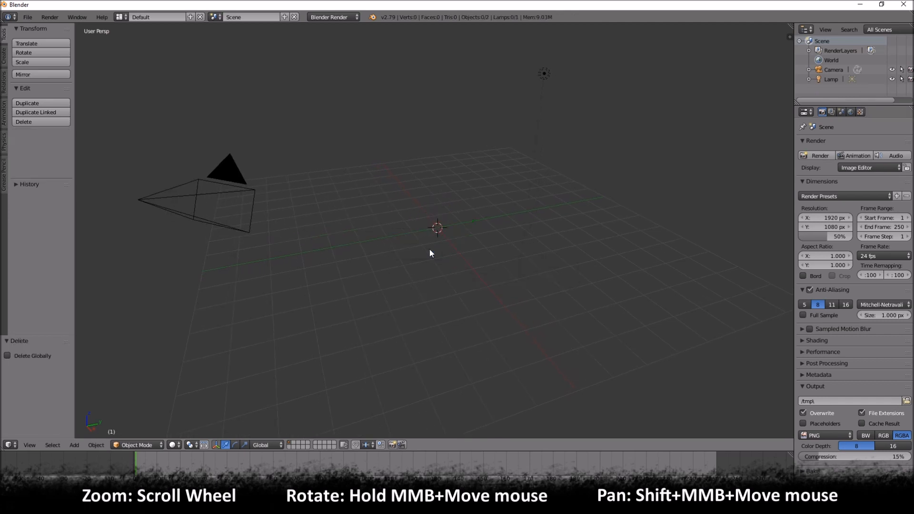
Step: Add a cylinder mesh at the scene origin
click(79, 446)
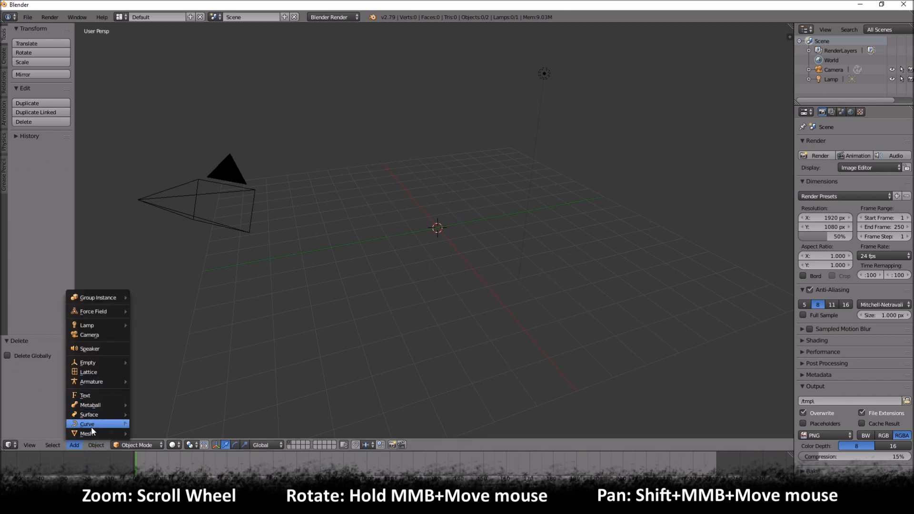
mouse_move(89, 432)
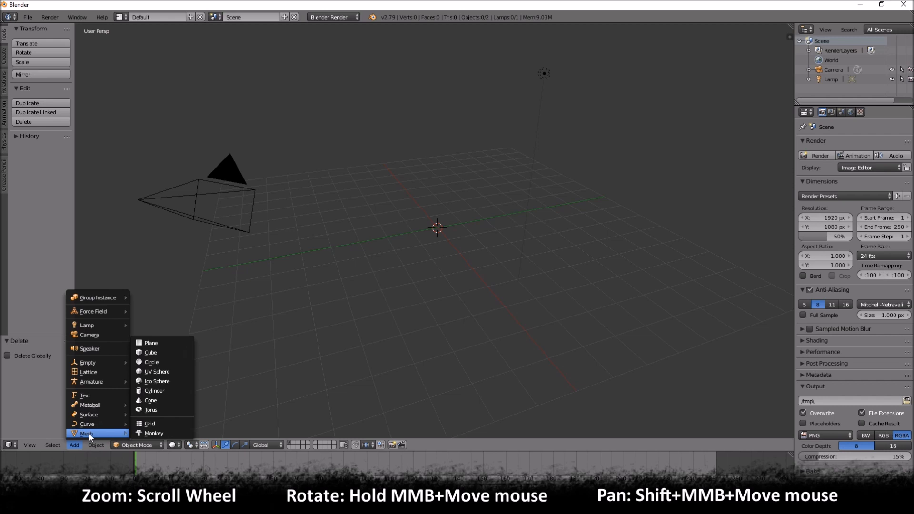
click(74, 446)
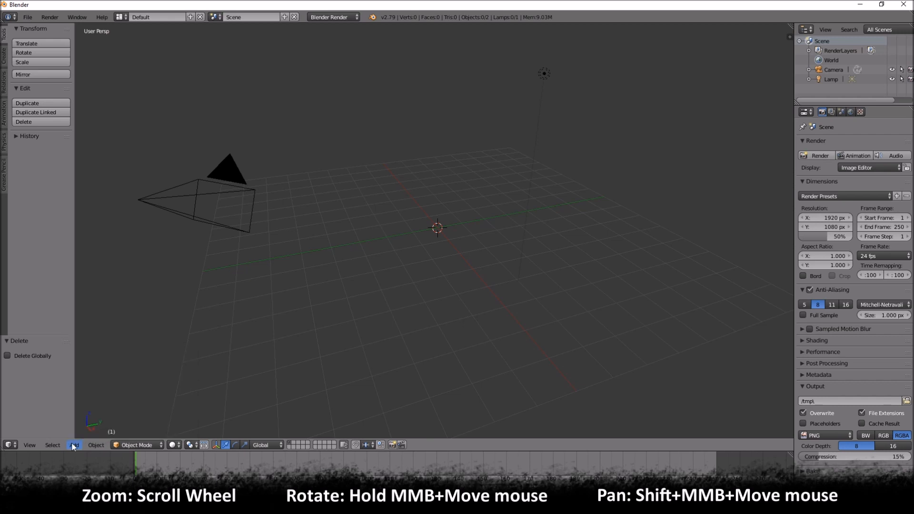
key(shift+a)
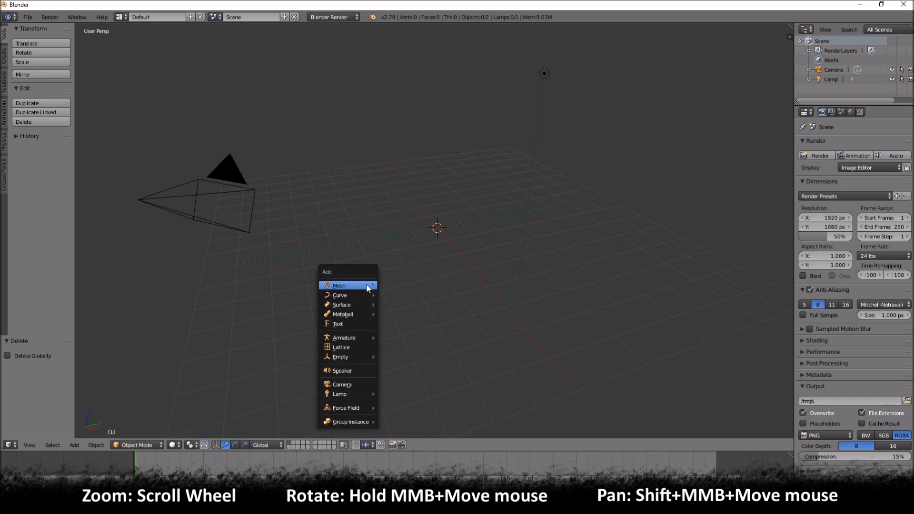
mouse_move(368, 287)
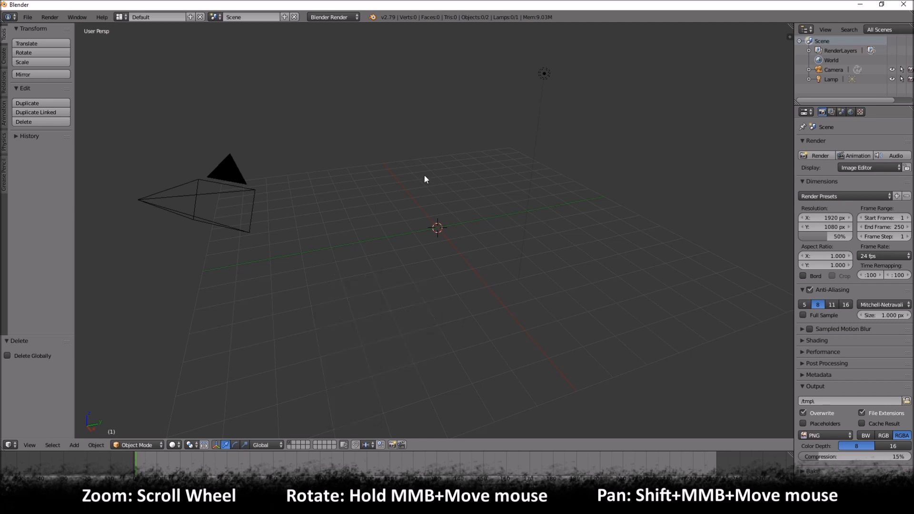
key(shift+a)
mouse_move(334, 230)
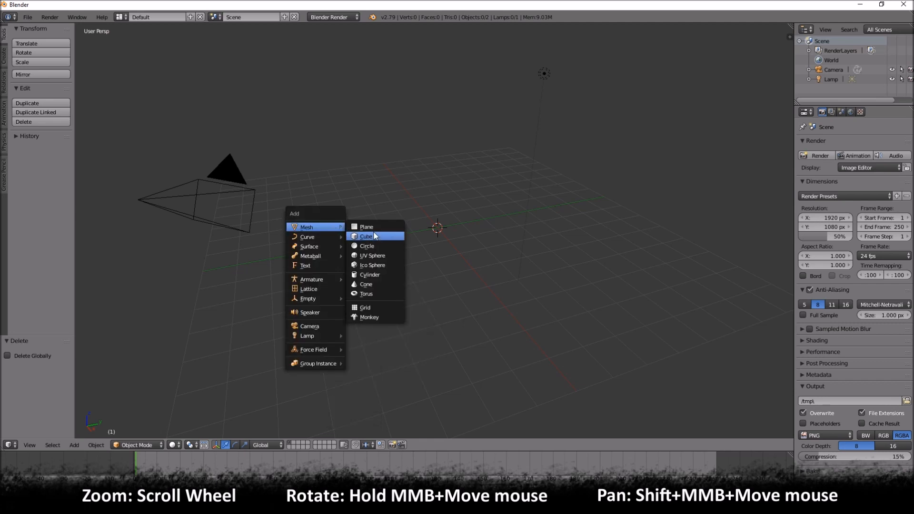
click(368, 275)
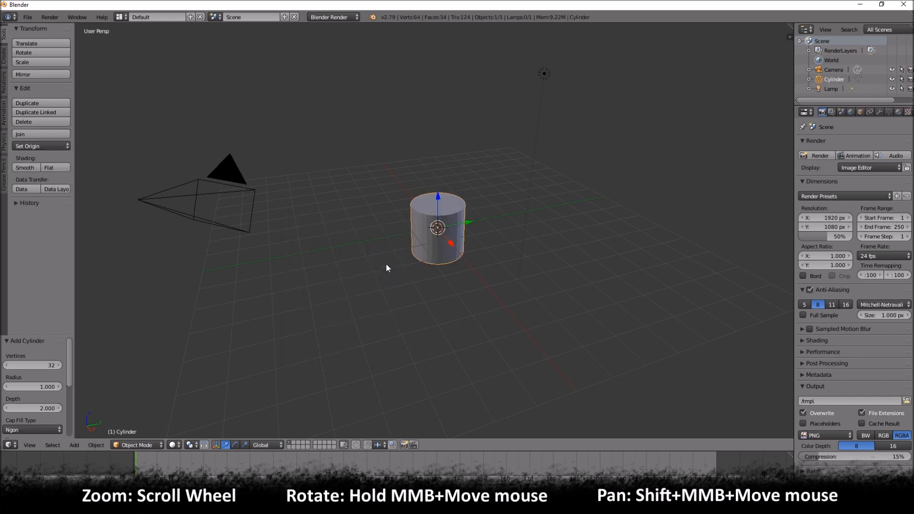
middle_drag(386, 265, 402, 265)
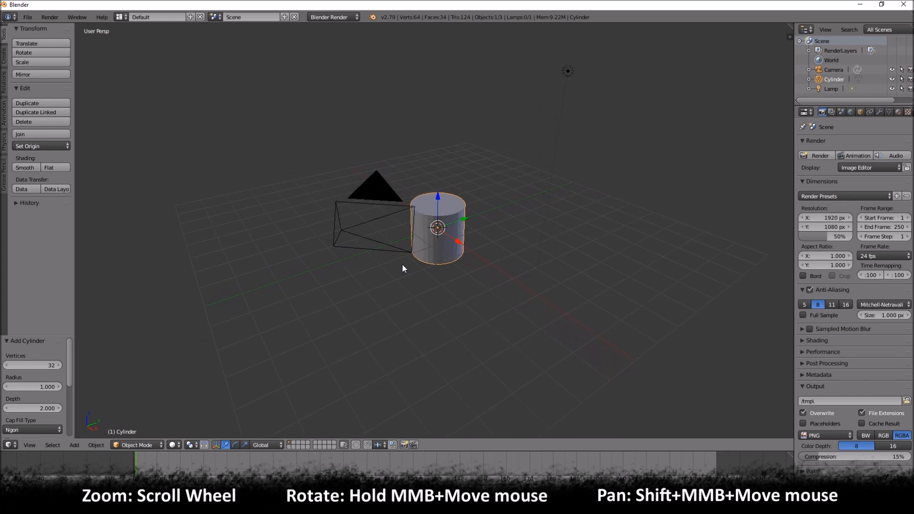
middle_drag(402, 264, 393, 255)
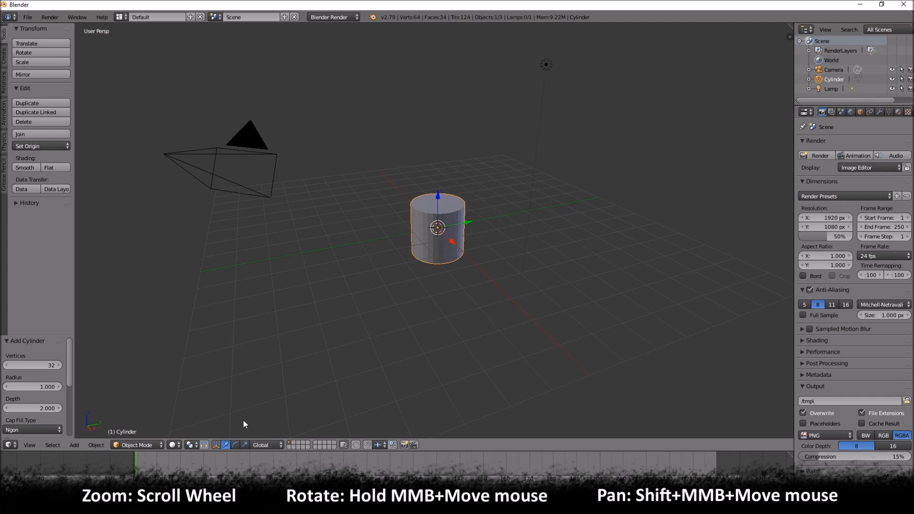
Step: Toggle the 3D transform manipulator's display off and back on for the cylinder
click(216, 445)
click(217, 445)
click(217, 445)
click(216, 446)
click(216, 446)
click(216, 446)
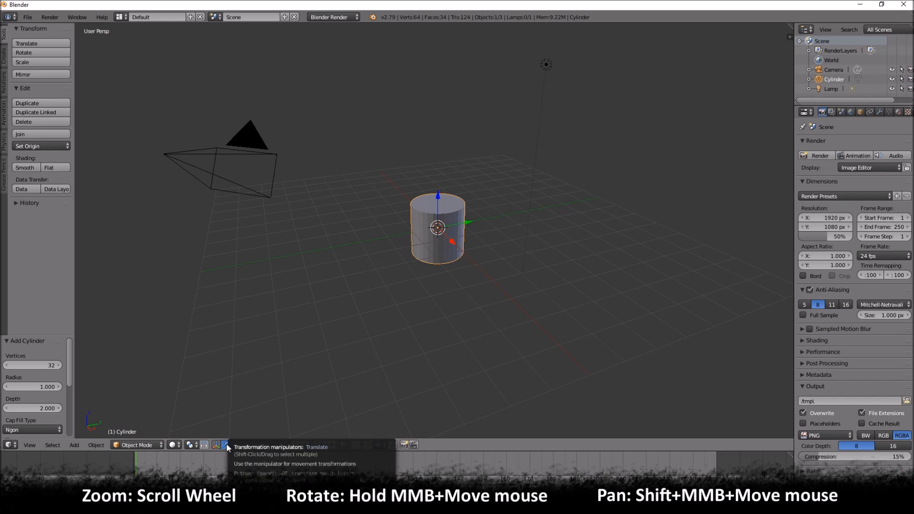
Step: Try moving the cylinder along the Y and Z axes with the translate manipulator, and undo all the moves
drag(469, 224, 531, 206)
drag(501, 178, 516, 120)
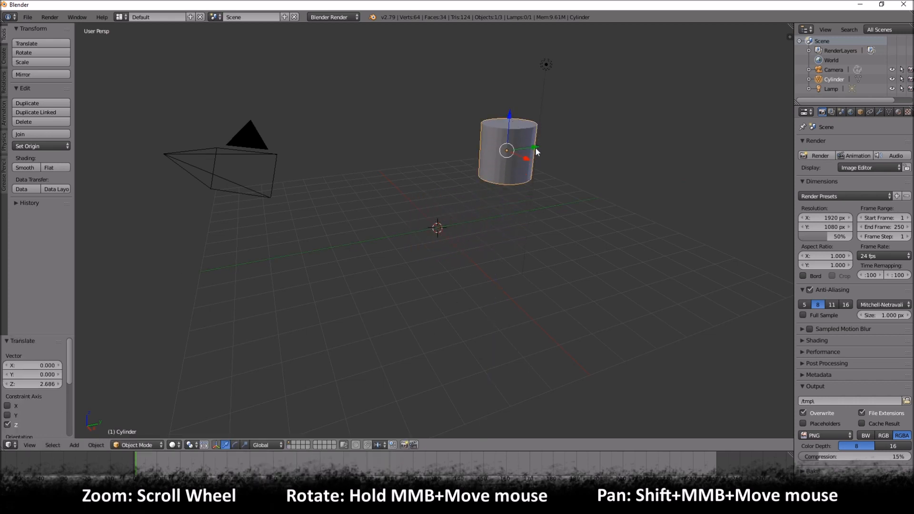
drag(537, 152, 469, 156)
drag(456, 123, 457, 177)
key(ctrl+z)
key(ctrl+z)
key(ctrl+z)
key(ctrl+z)
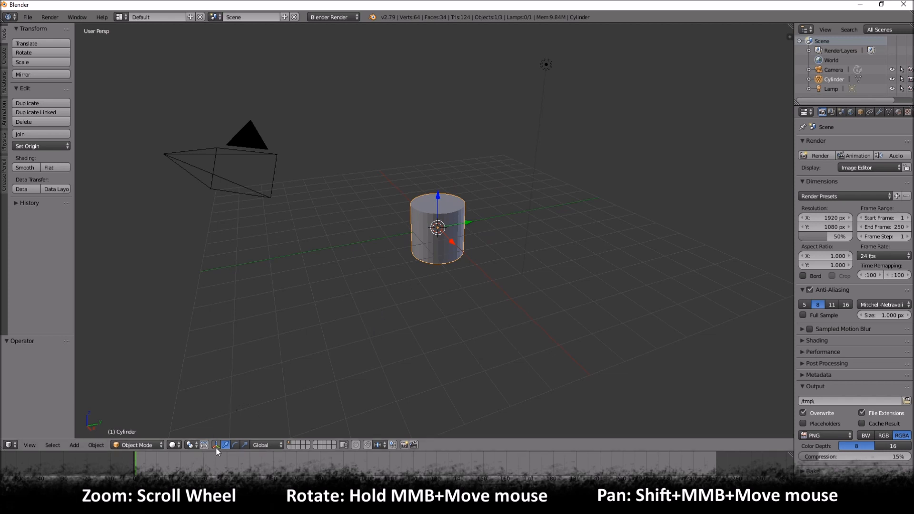
Step: Switch to the rotate manipulator, try rotating the cylinder about the X axis, and undo the rotations
click(235, 445)
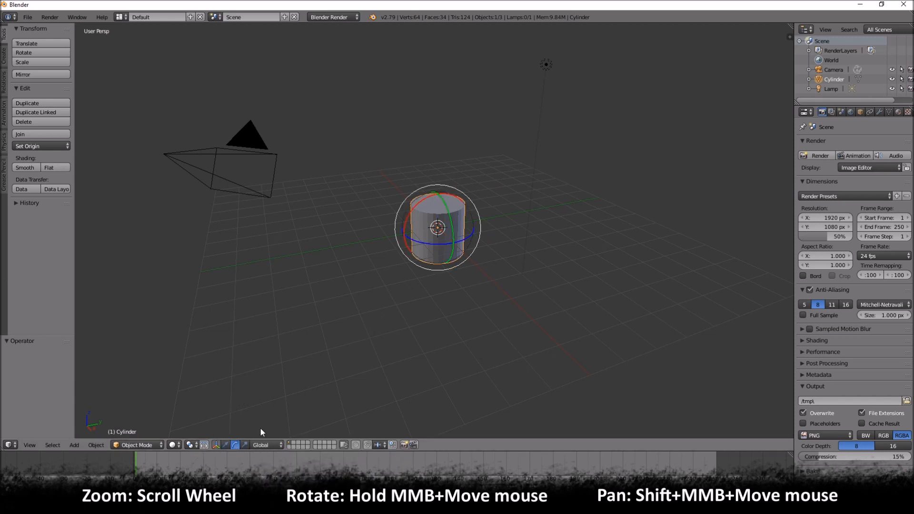
drag(421, 202, 402, 220)
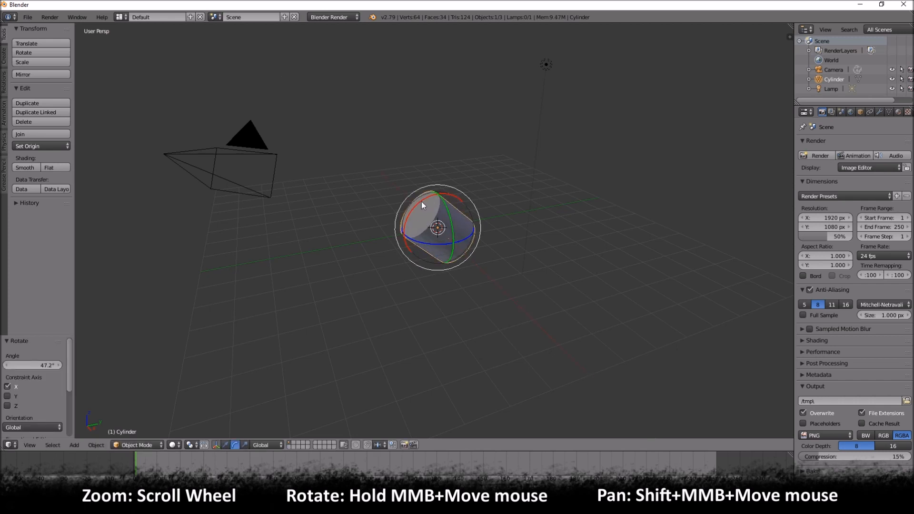
drag(422, 202, 462, 243)
key(ctrl+z)
key(ctrl+z)
key(ctrl+z)
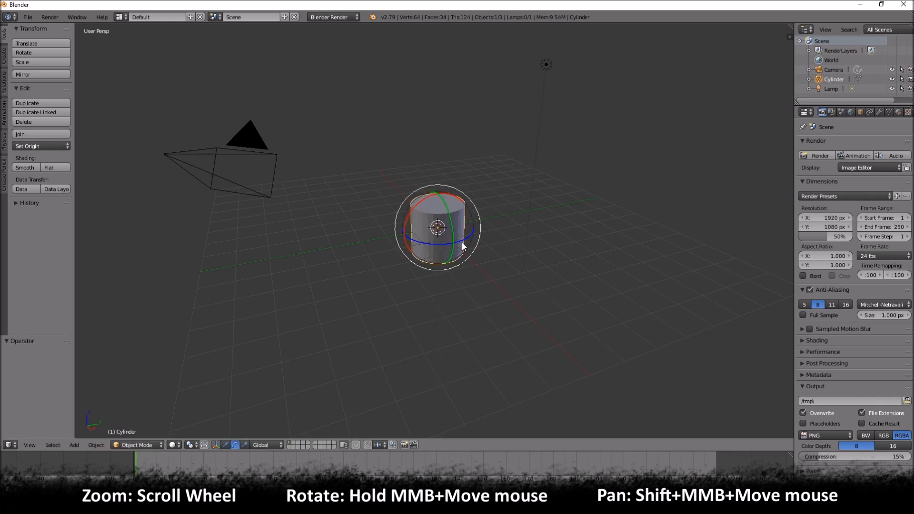
Step: Switch to the scale manipulator, try stretching the cylinder along the Z, Y and X axes, and undo the scaling
click(245, 444)
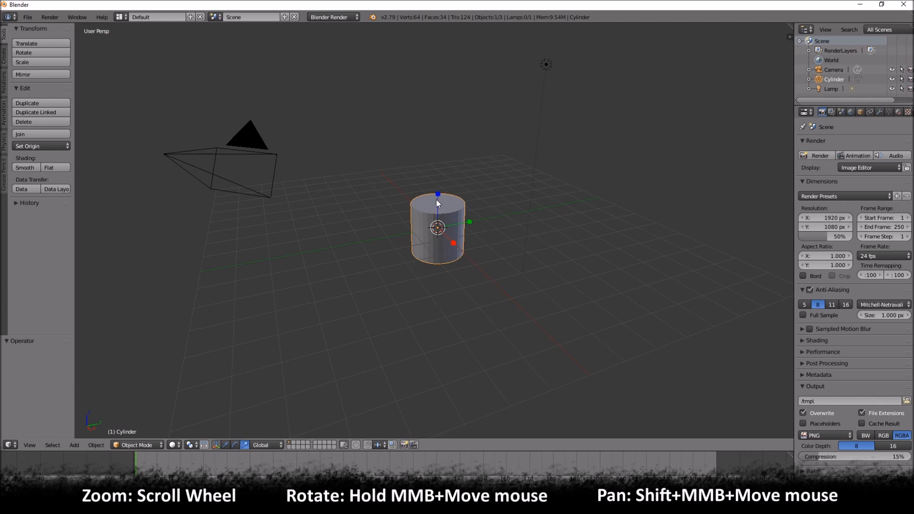
drag(439, 197, 439, 138)
drag(469, 226, 512, 213)
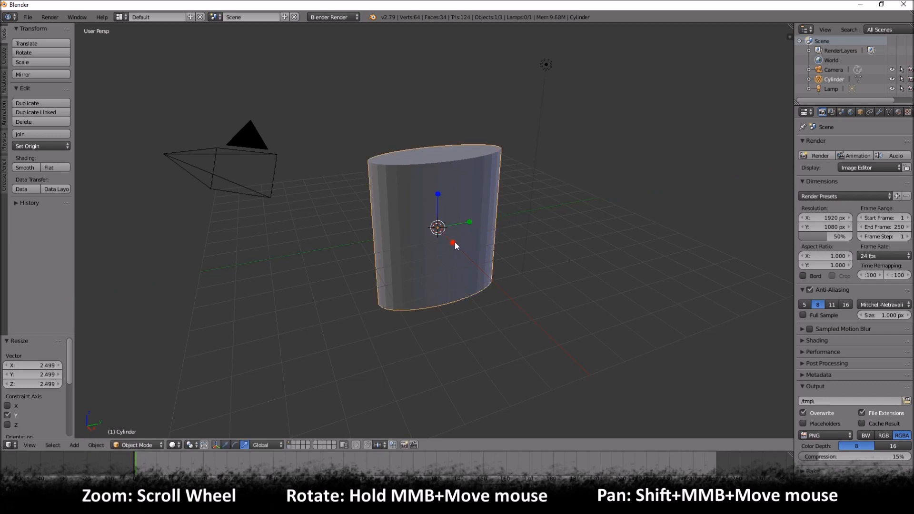
drag(454, 244, 471, 266)
key(ctrl+z)
key(ctrl+z)
key(ctrl+z)
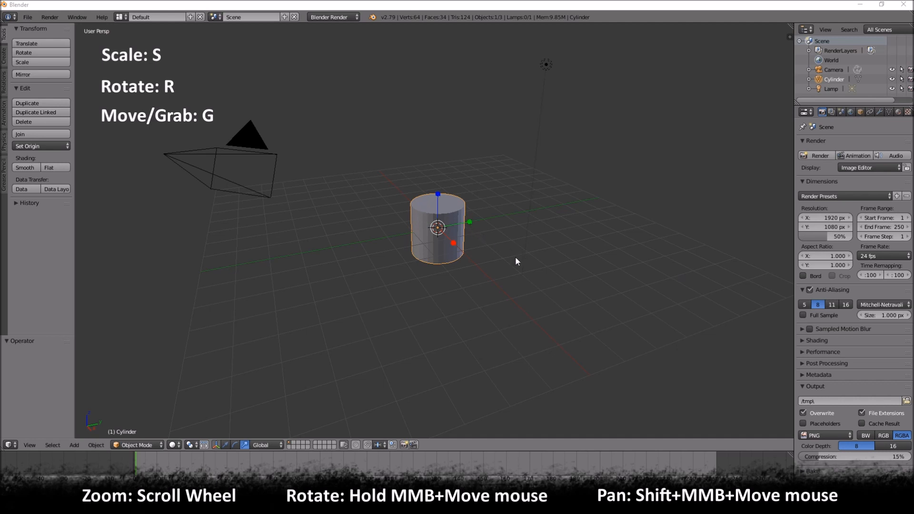
Step: Try scaling the cylinder uniformly and along the global X and Y axes, cancelling each attempt
key(s)
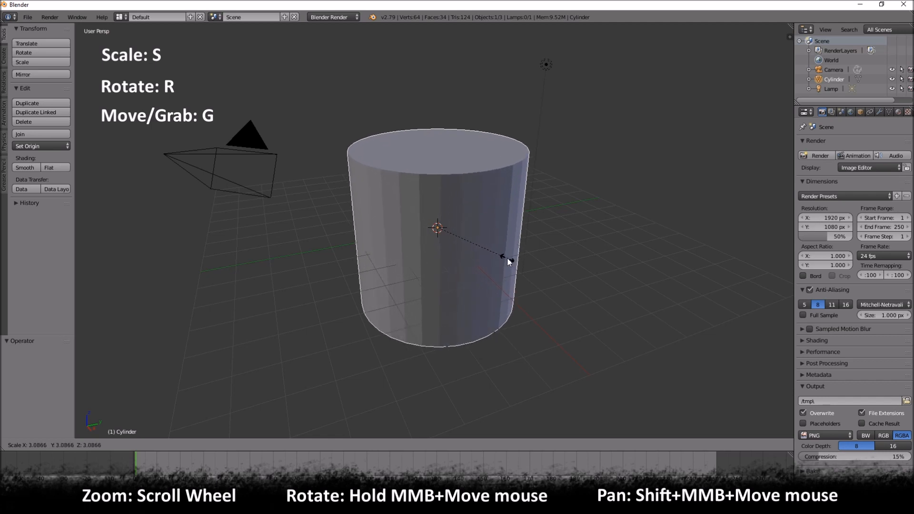
click(462, 235)
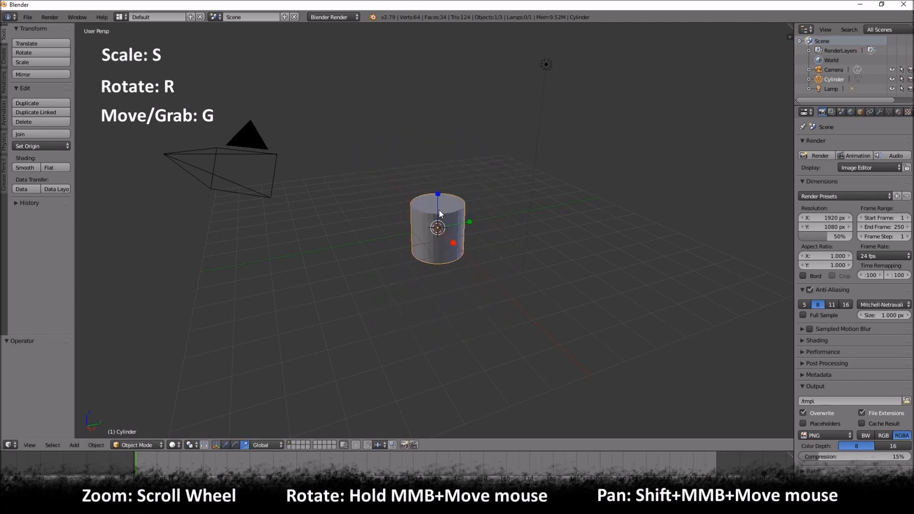
key(s)
key(x)
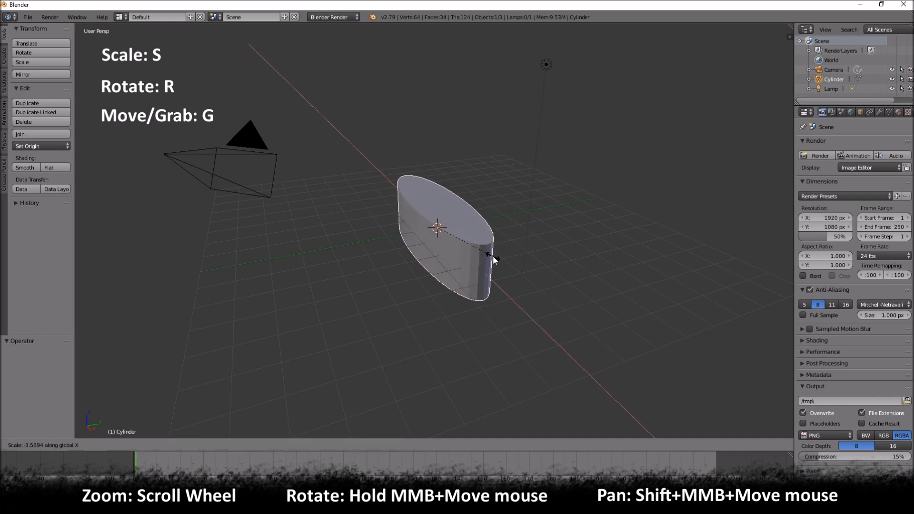
key(Escape)
key(s)
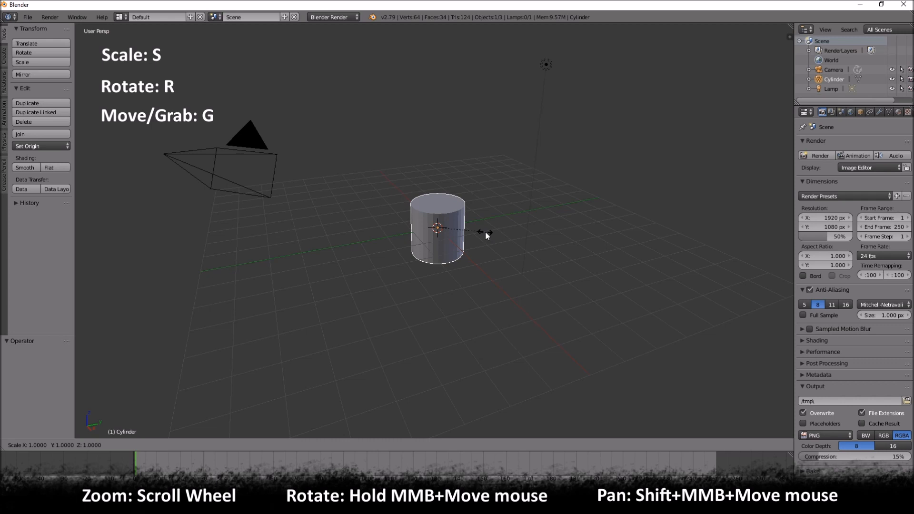
key(y)
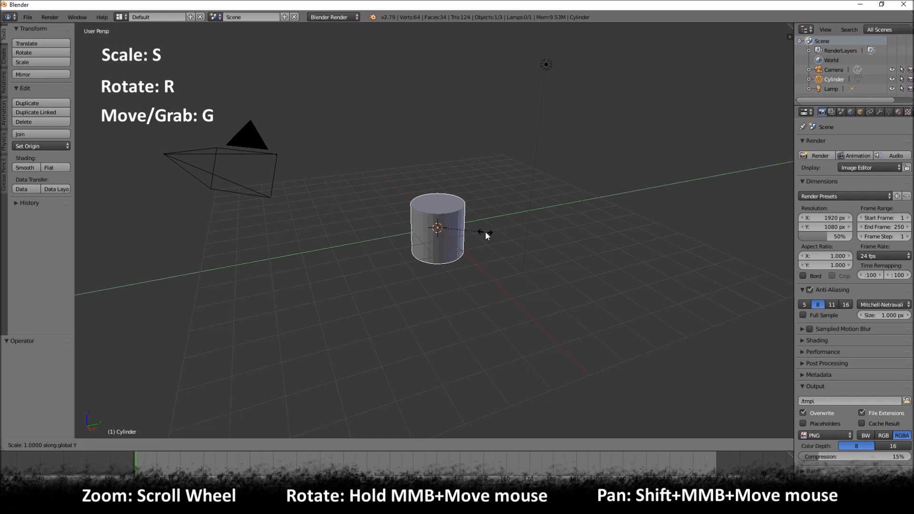
key(Escape)
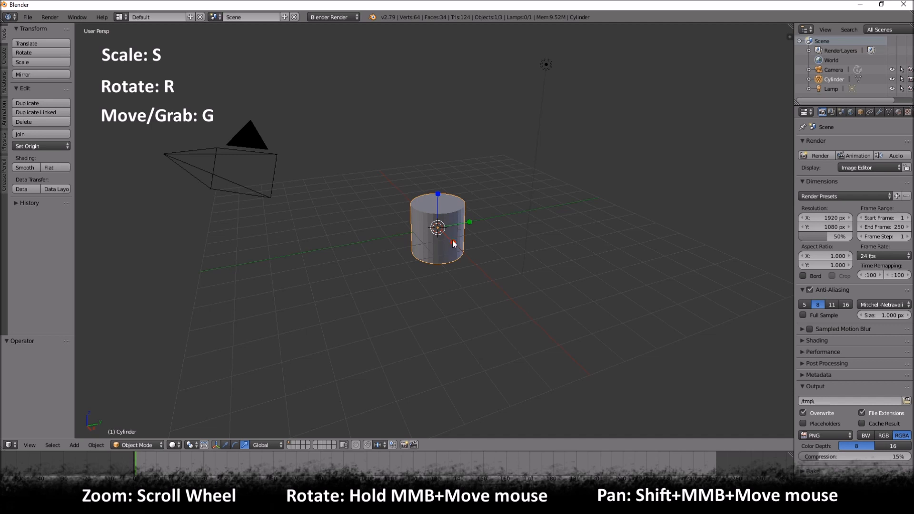
Step: Try rotating the cylinder freely and about the global X axis, cancelling each attempt
key(r)
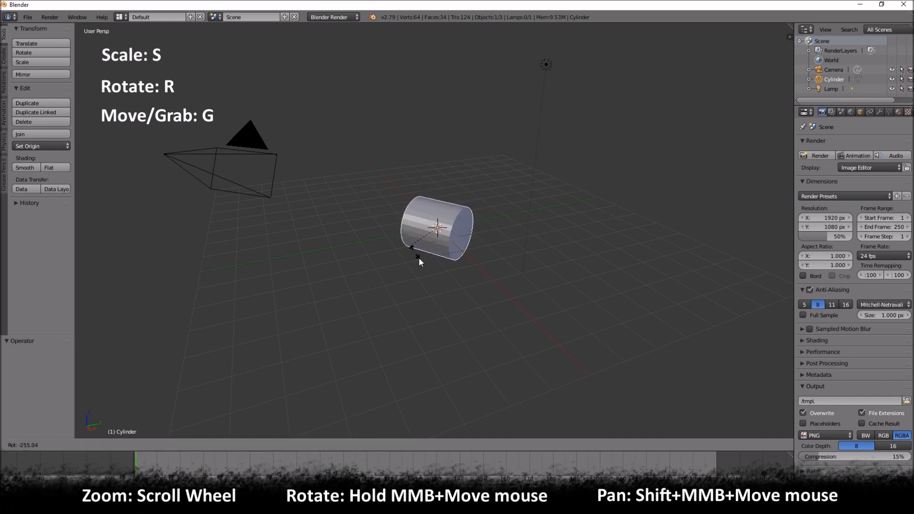
right_click(428, 234)
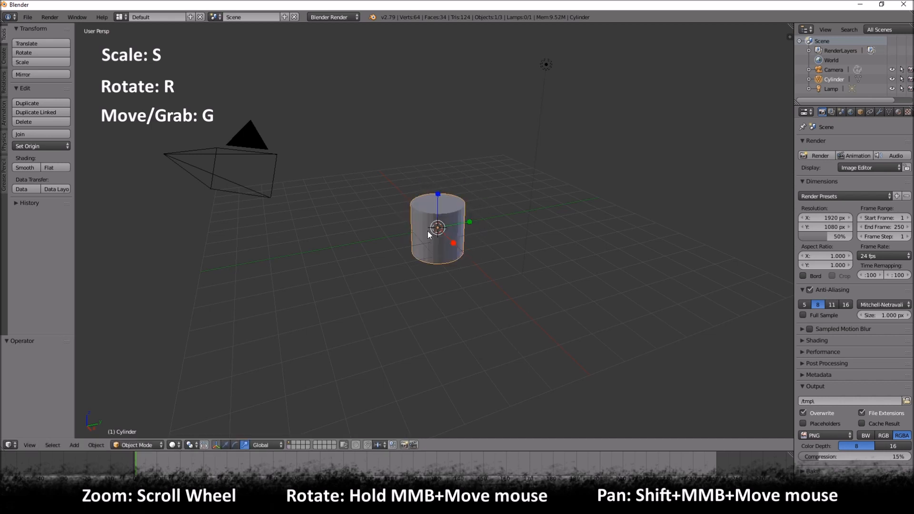
key(r)
key(x)
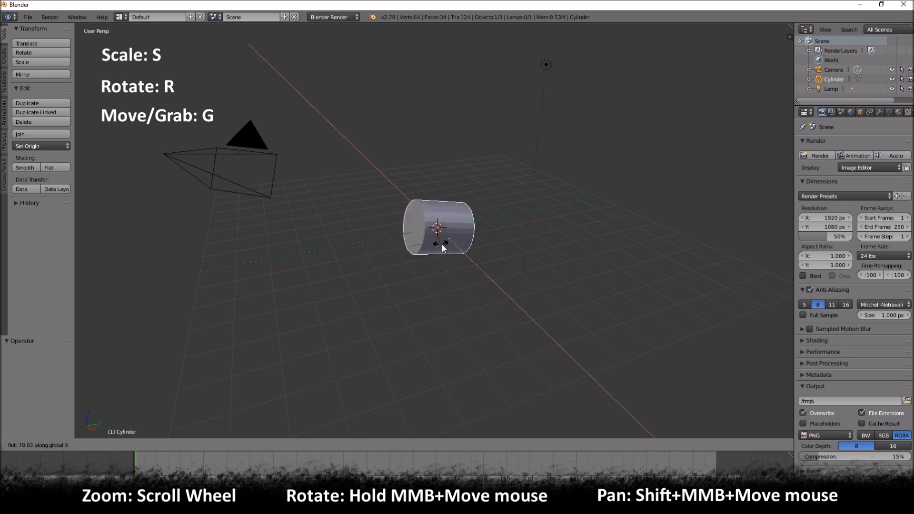
right_click(395, 233)
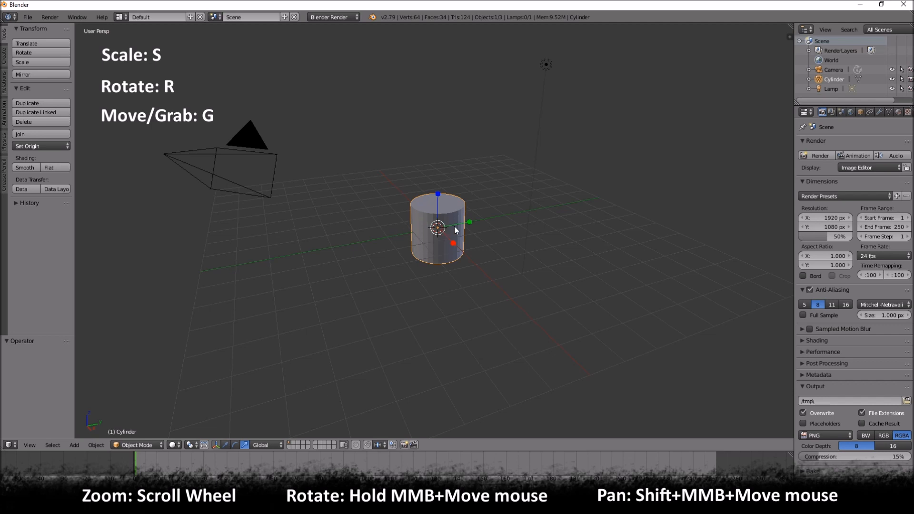
Step: Try moving the cylinder freely and along the global X and Y axes, cancelling each attempt
key(g)
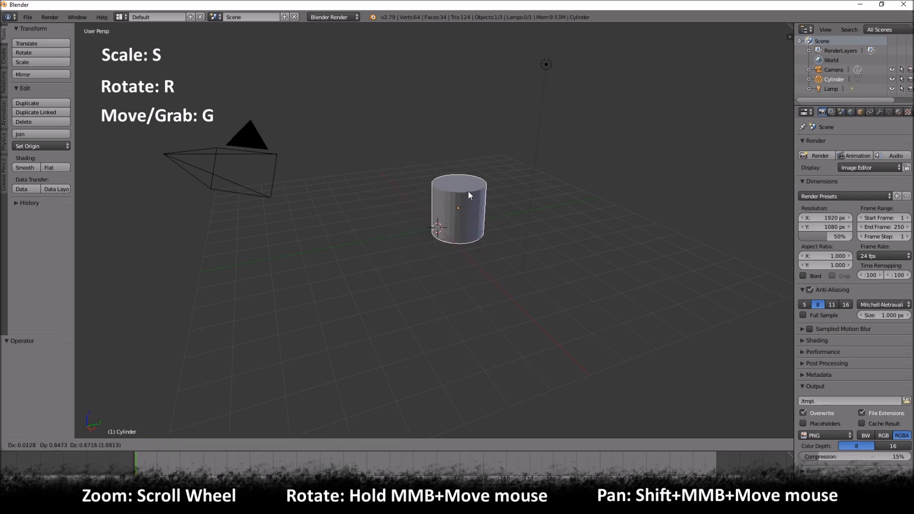
right_click(442, 210)
key(g)
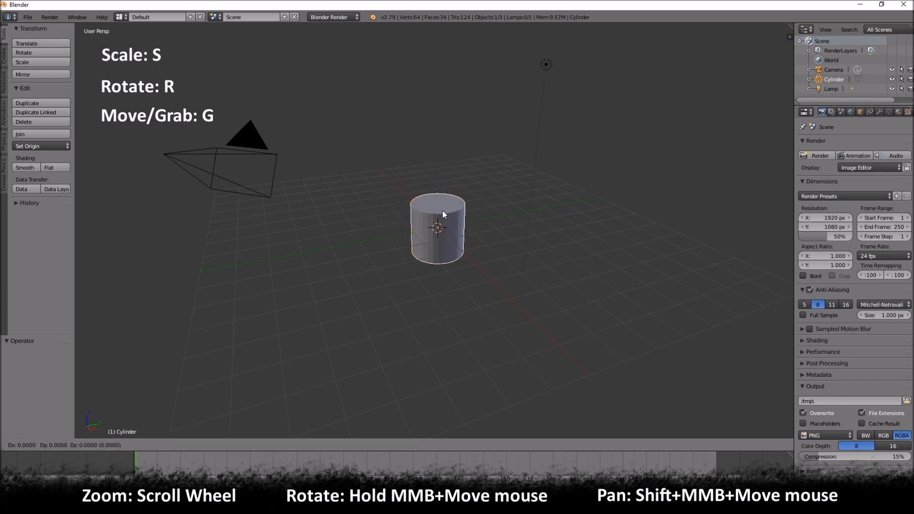
key(x)
right_click(449, 224)
key(g)
key(y)
right_click(447, 225)
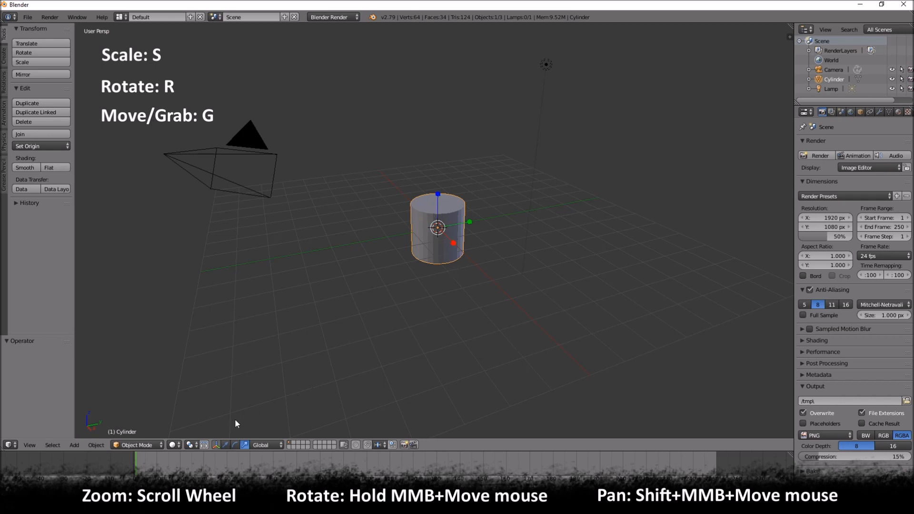
Step: Switch to the translate manipulator and scale the cylinder uniformly by about 0.129, followed by a uniform scale of about 1.284
click(224, 444)
key(s)
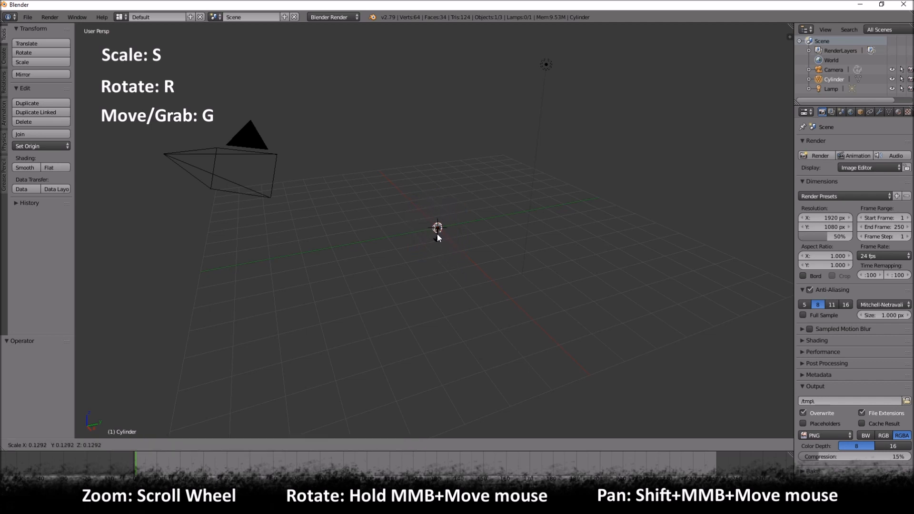
click(438, 235)
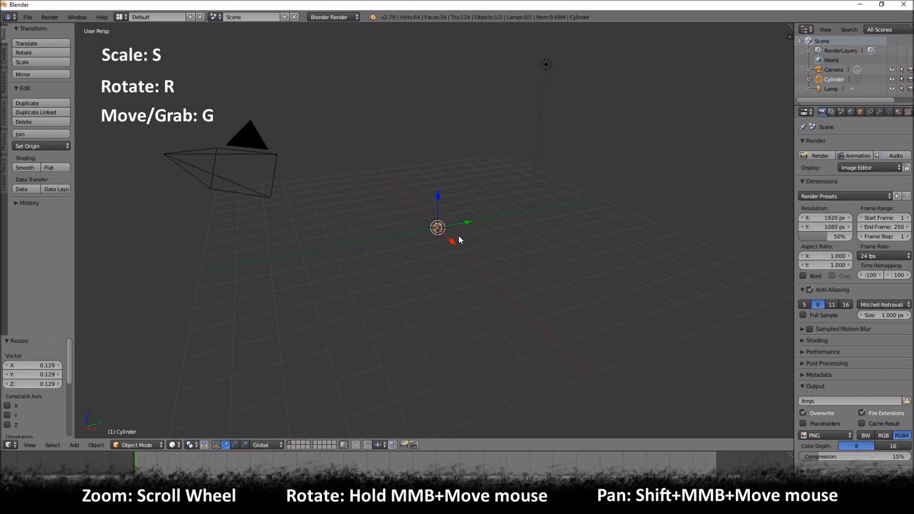
key(s)
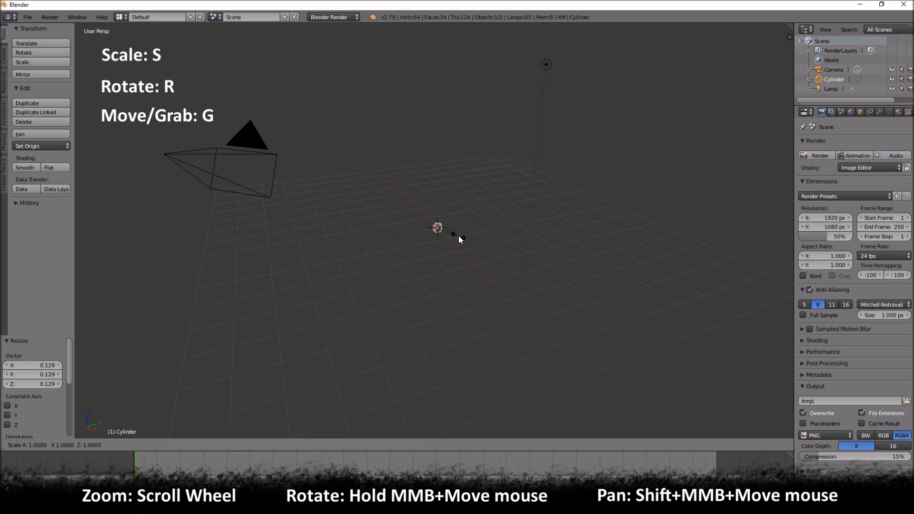
click(464, 240)
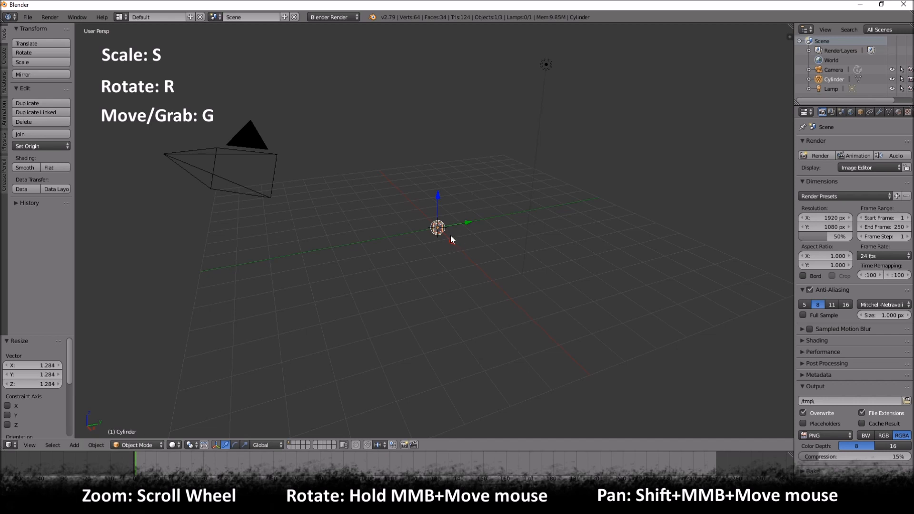
Step: Stretch the thin cylinder along the global Z axis by a factor of about 14.6
key(s)
key(z)
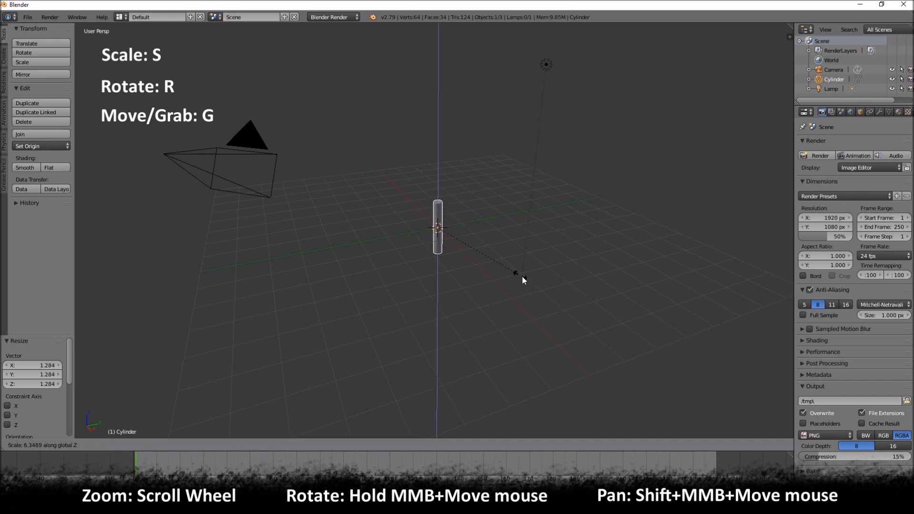
click(631, 328)
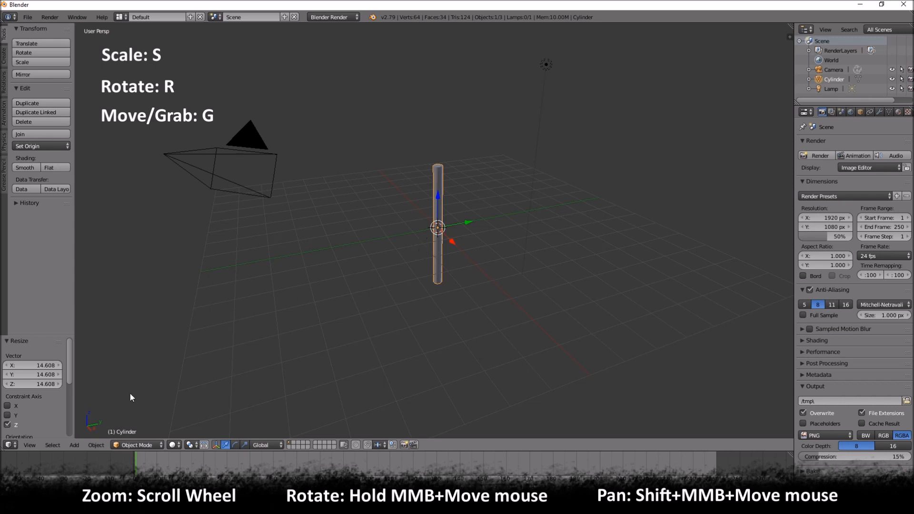
Step: Set the viewport to the right-side view in orthographic projection
click(31, 445)
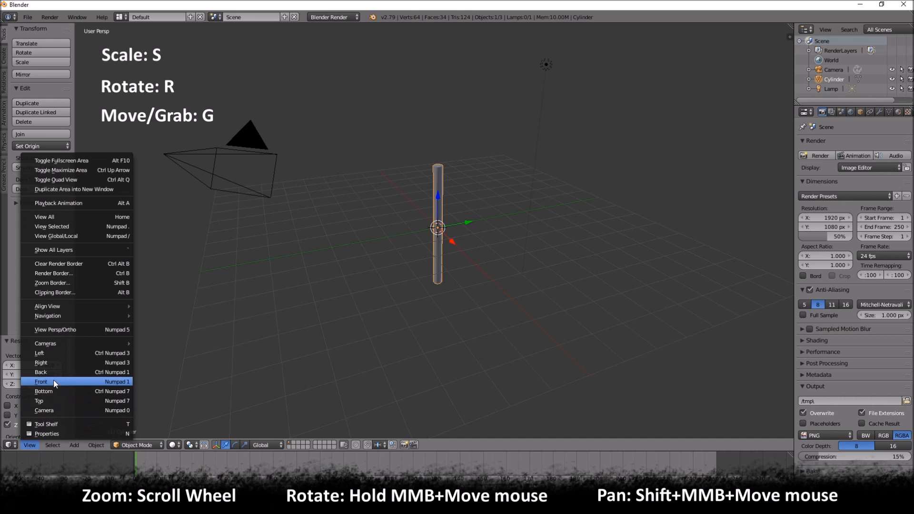
click(44, 364)
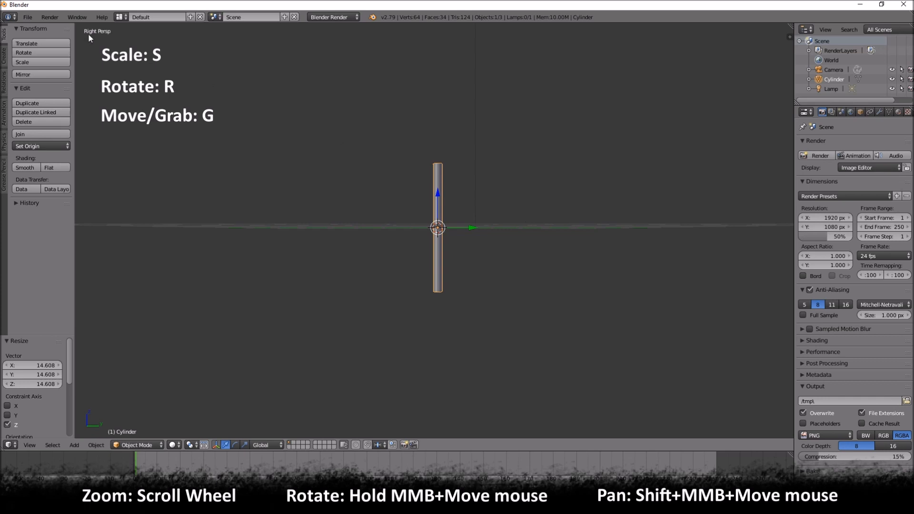
click(29, 445)
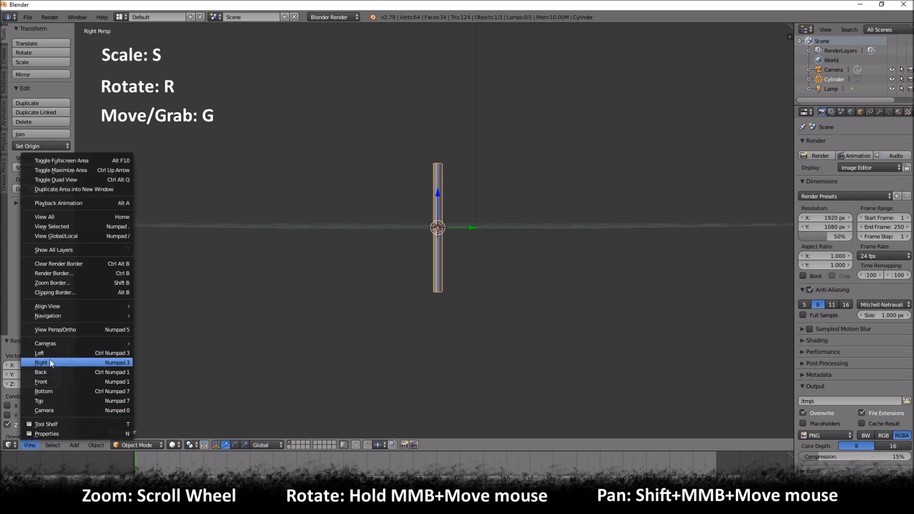
click(61, 330)
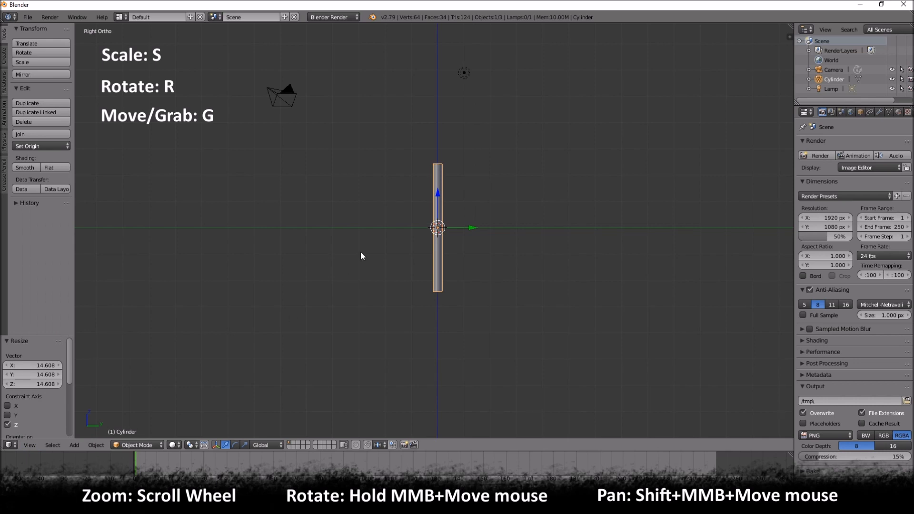
middle_drag(316, 124, 376, 239)
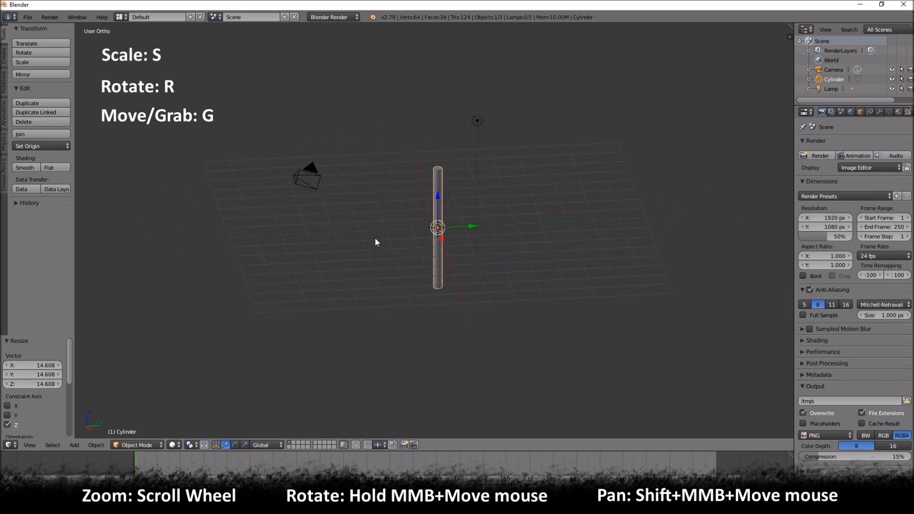
click(30, 446)
key(KP_3)
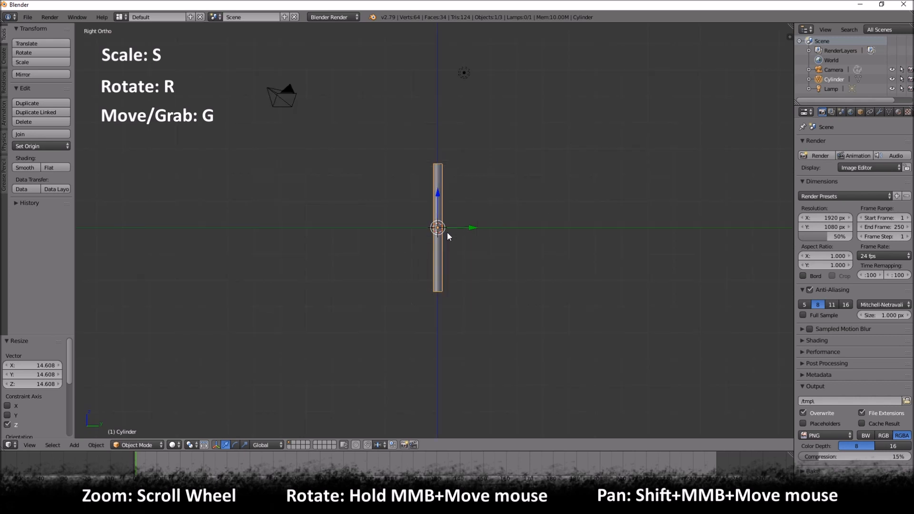
Step: Move the cylinder up about 2.457 units along the Z axis so its base rests on the grid floor
drag(438, 195, 436, 130)
middle_drag(359, 170, 422, 150)
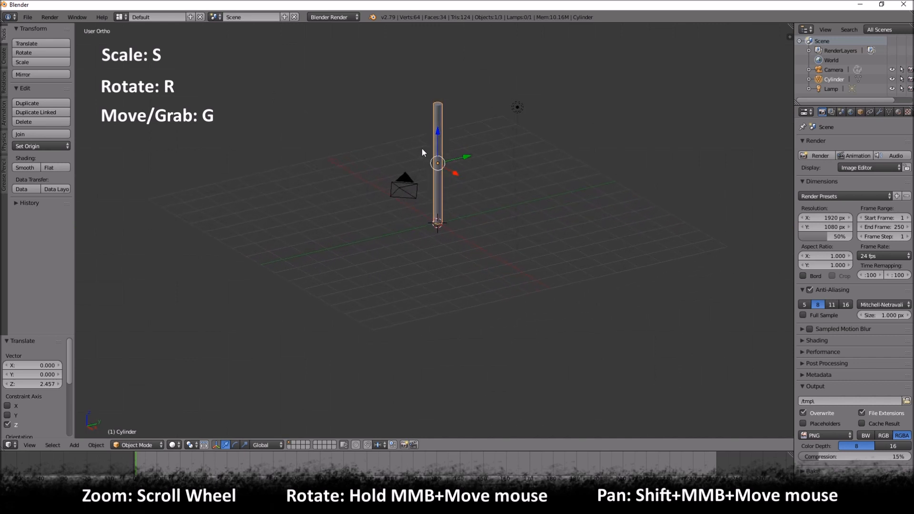
scroll(423, 149, up, 3)
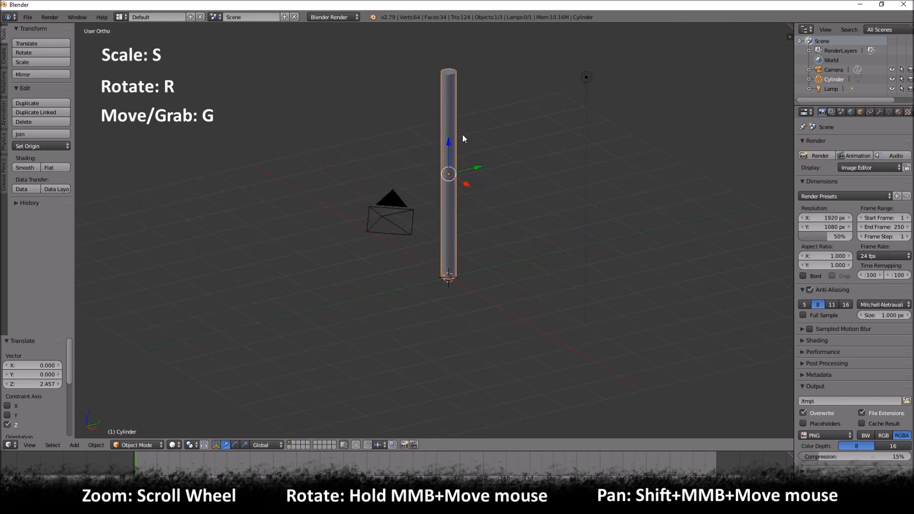
shift+middle_drag(468, 148, 446, 232)
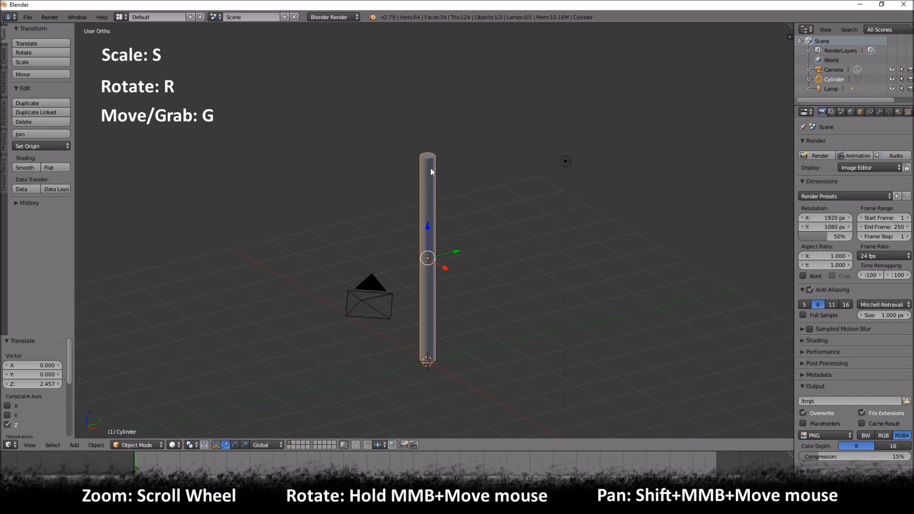
key(g)
key(Escape)
Step: Enter Edit Mode on the cylinder and deselect all of its geometry
click(132, 444)
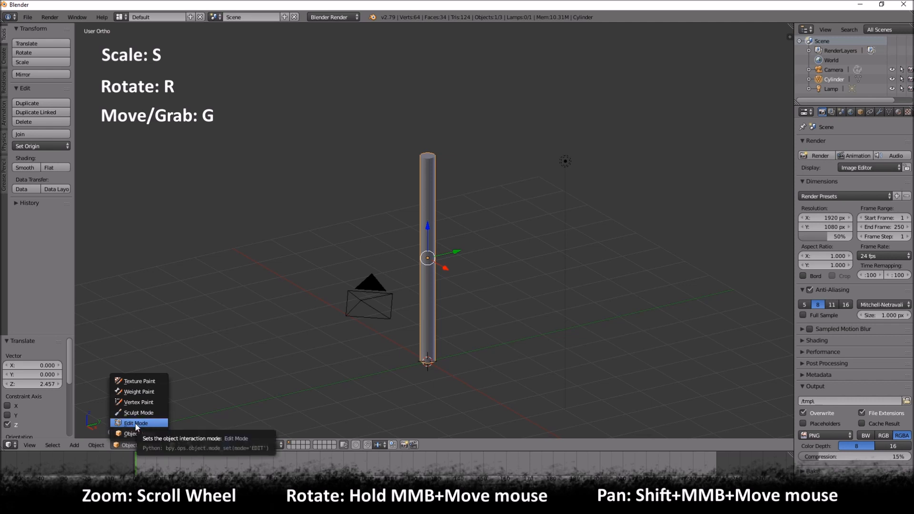
click(135, 423)
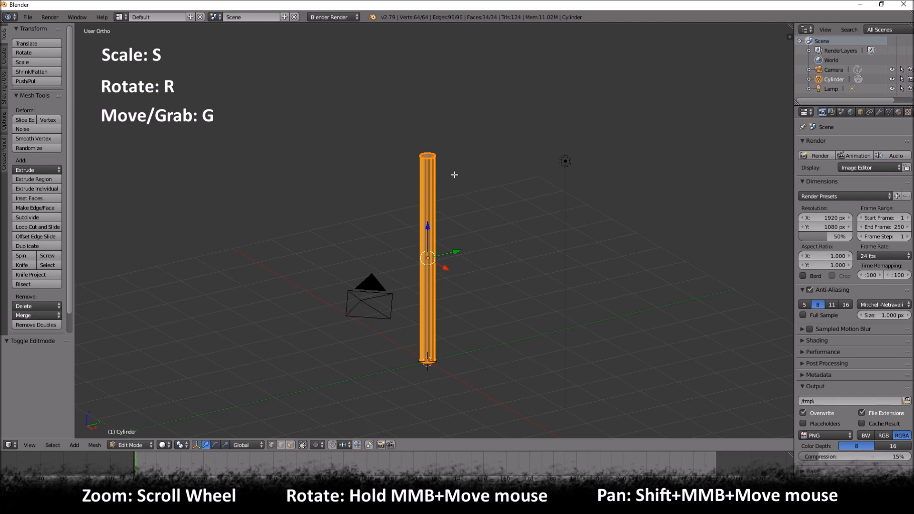
key(a)
scroll(428, 156, up, 3)
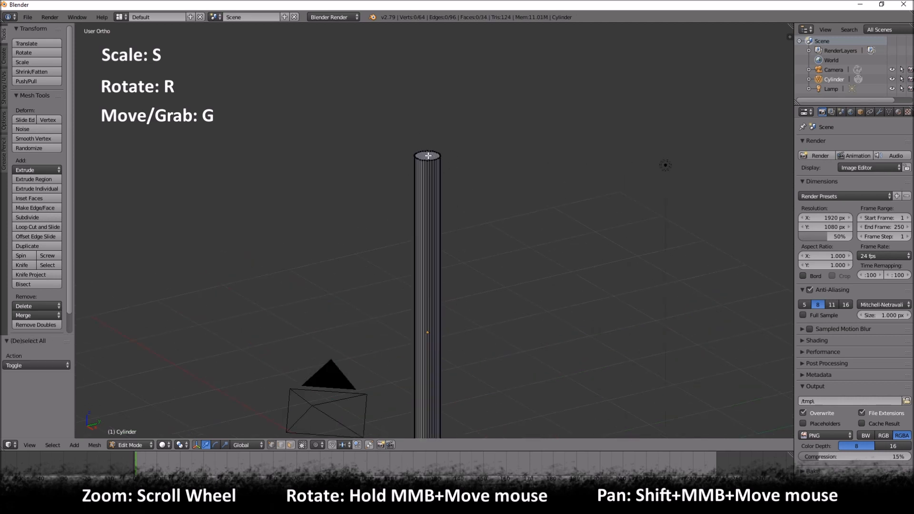
scroll(428, 156, up, 5)
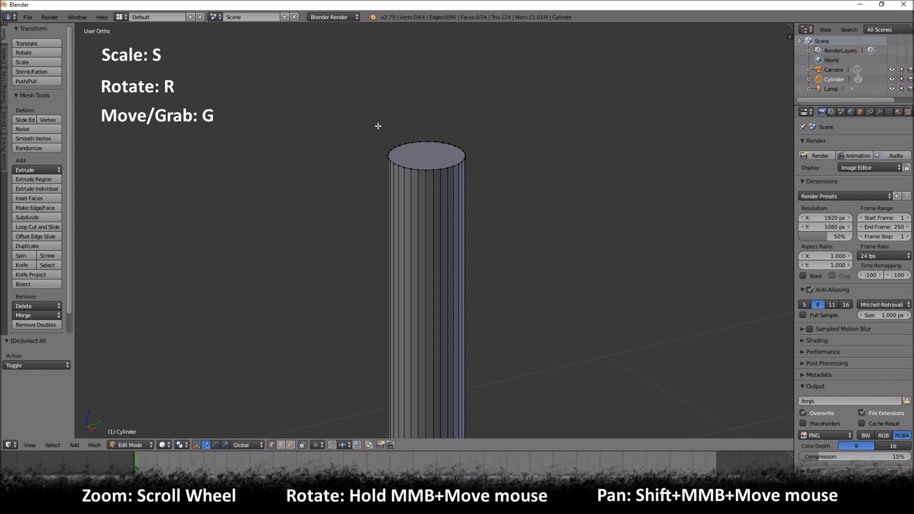
Step: Try selecting several neighbouring vertices on the cylinder's top rim, toggle the whole mesh selection, and deselect everything
right_click(407, 143)
right_click(418, 141)
shift+right_click(420, 141)
shift+right_click(428, 142)
shift+right_click(435, 142)
key(a)
key(a)
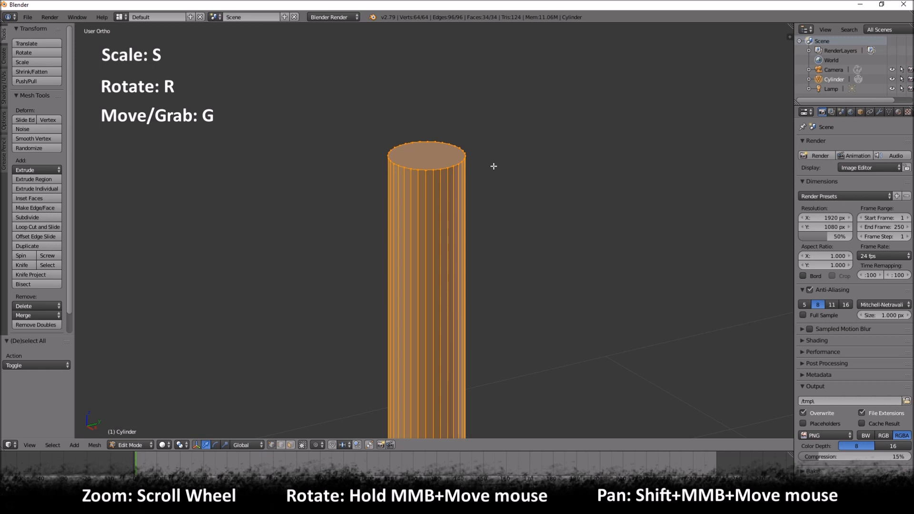
key(a)
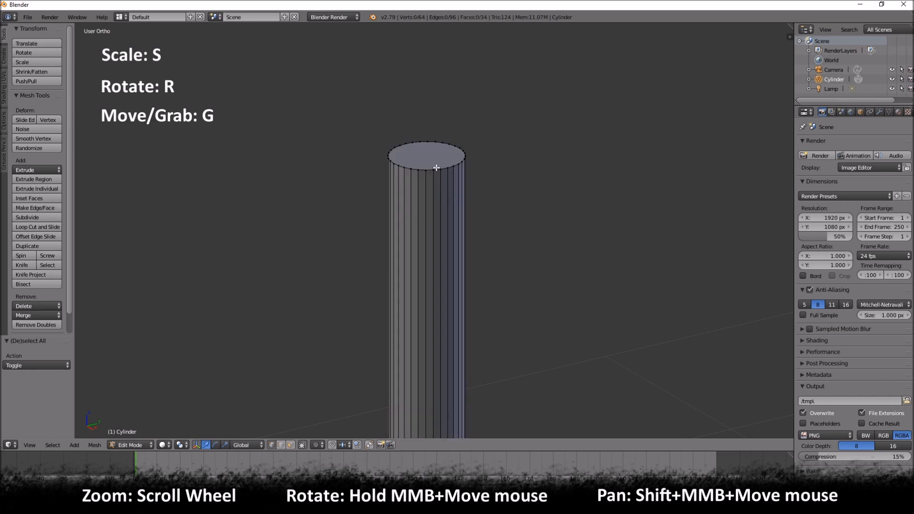
Step: Box-select the cylinder's top ring of vertices, scale it down to taper the pole to a narrow tip, and deselect everything
key(b)
drag(350, 110, 583, 196)
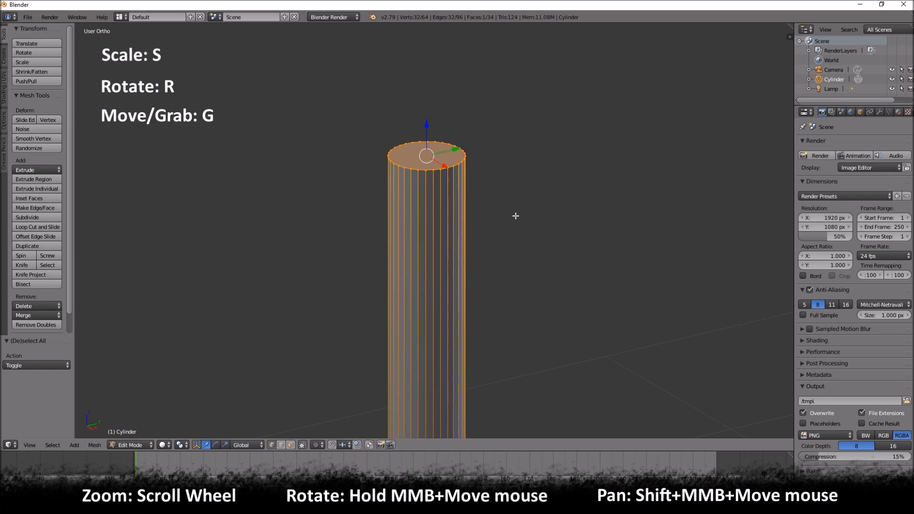
key(s)
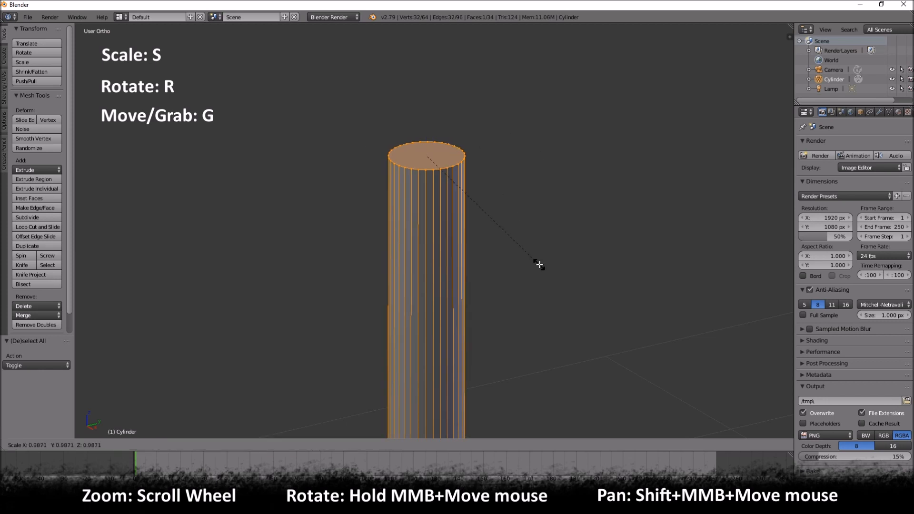
click(440, 176)
key(a)
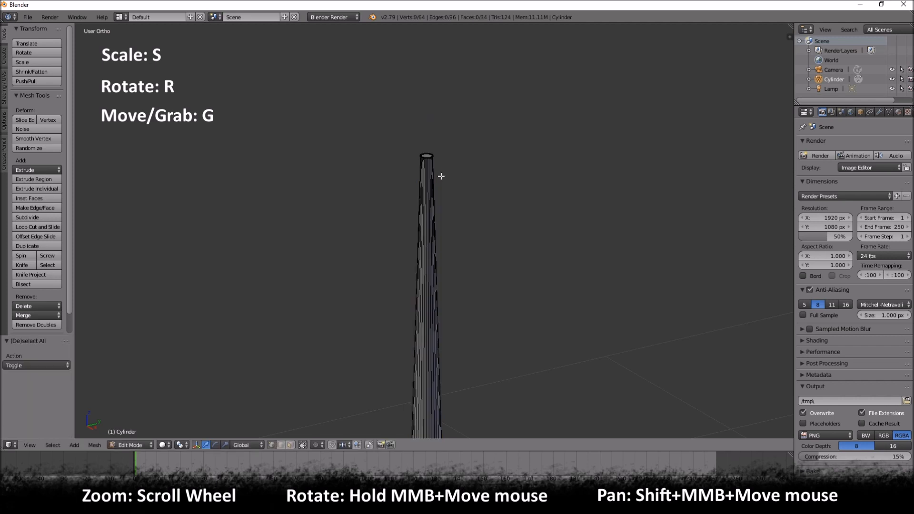
middle_drag(441, 177, 459, 302)
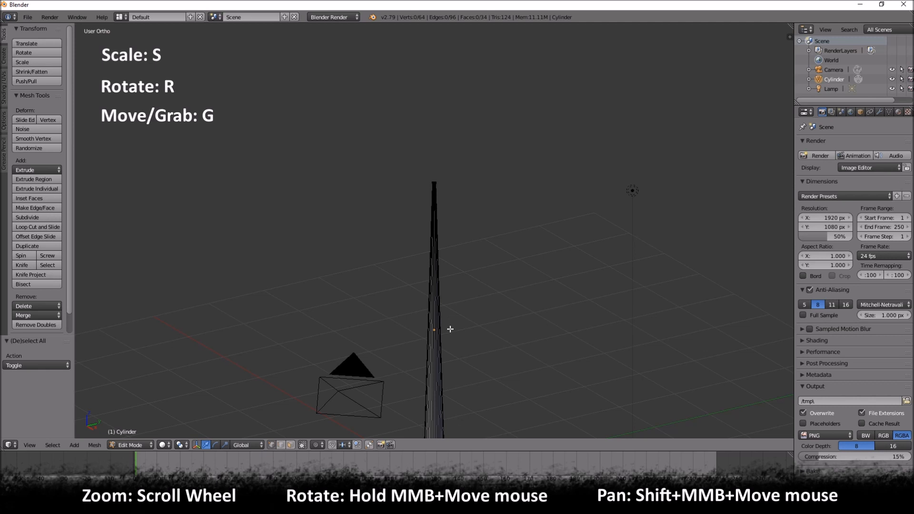
shift+middle_drag(451, 328, 445, 230)
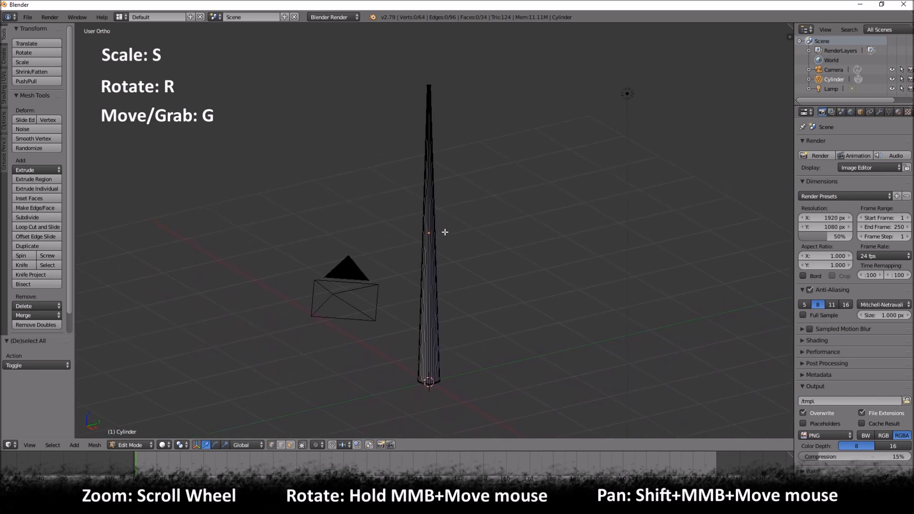
Step: Return the tapered cylinder to Object Mode, toggling between Edit Mode and Object Mode and ending in Object Mode
click(129, 445)
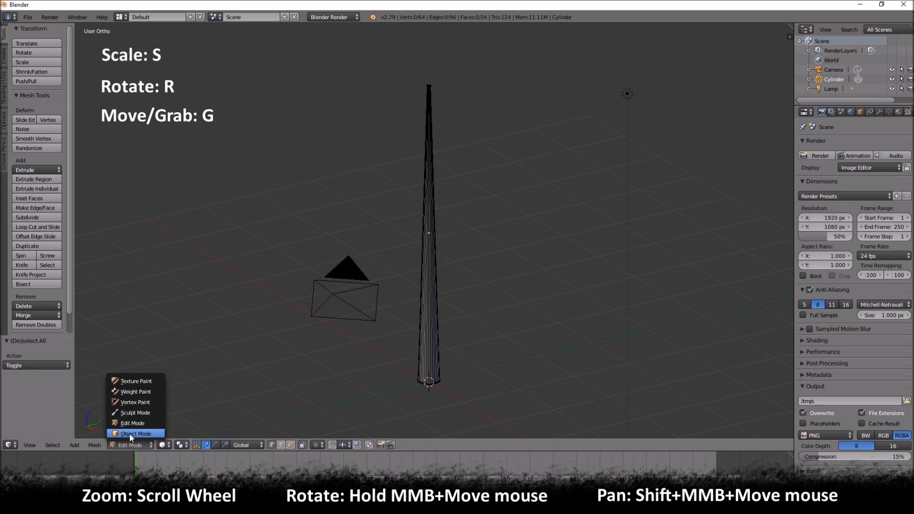
click(130, 434)
key(Tab)
key(Tab)
key(Tab)
key(Tab)
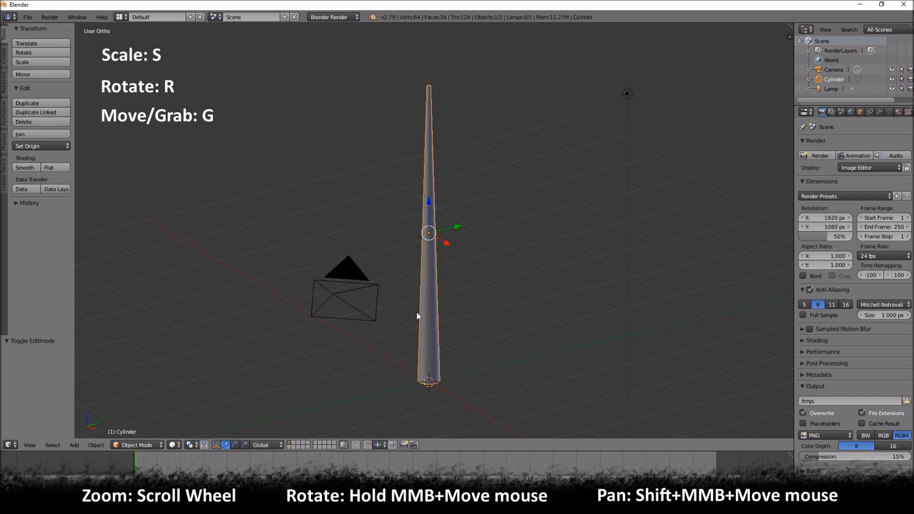
Step: From the front view, with everything deselected, add a cone mesh and raise it about 1.88 units along Z on the pole
key(KP_1)
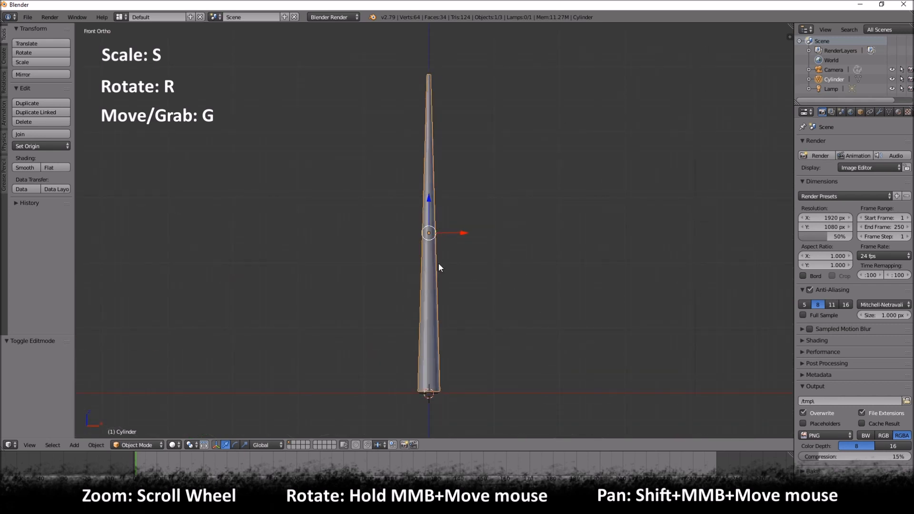
key(a)
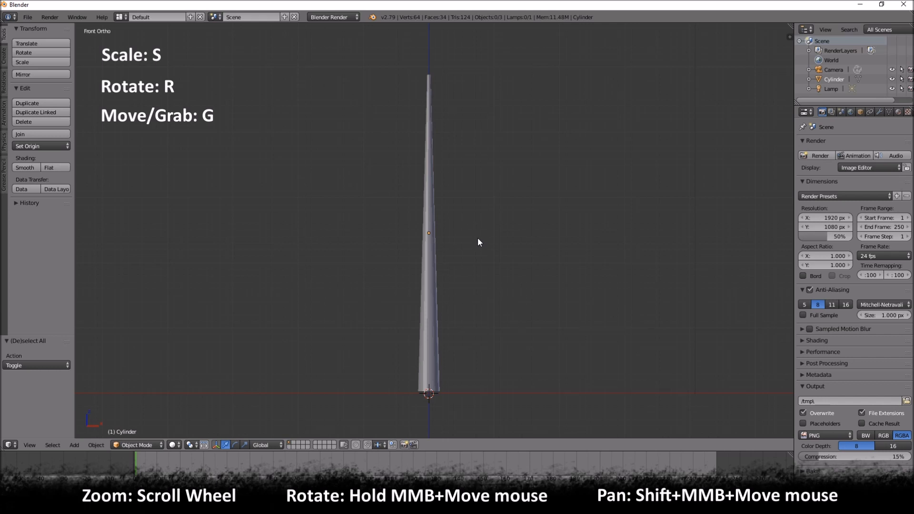
key(shift+a)
mouse_move(476, 238)
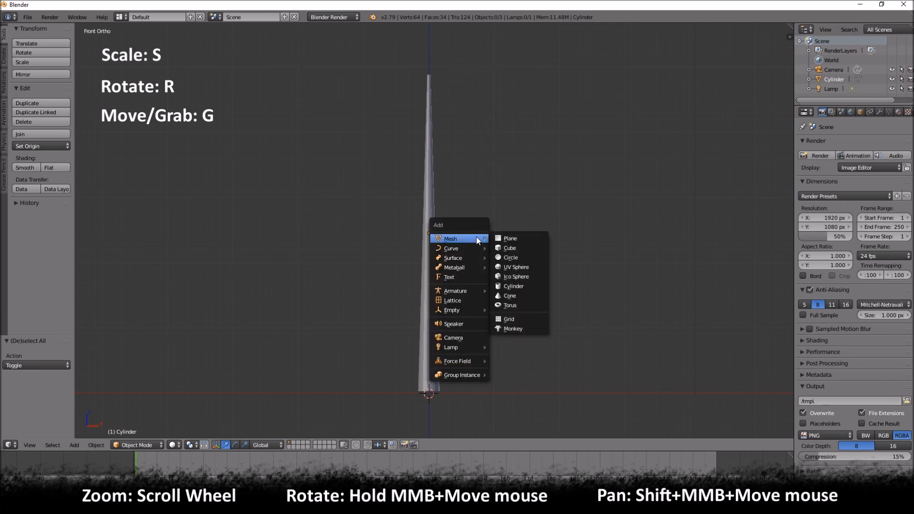
click(510, 295)
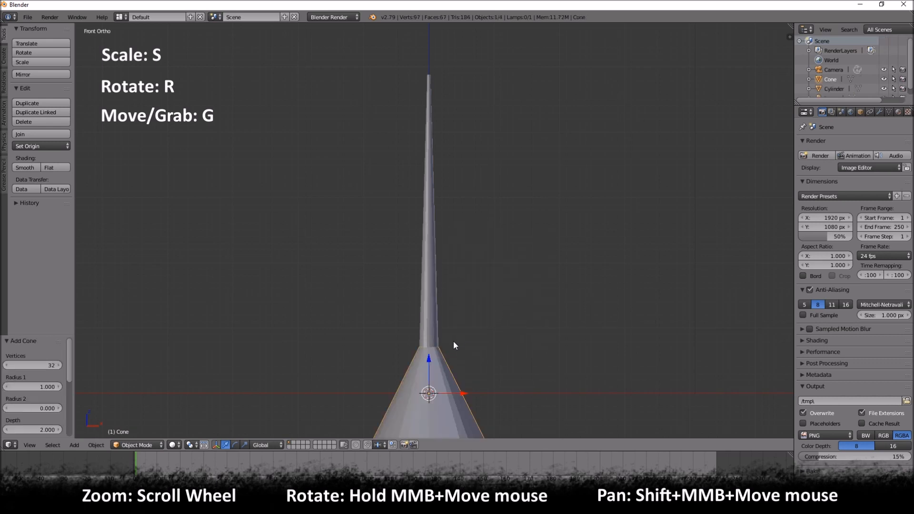
drag(430, 364, 432, 238)
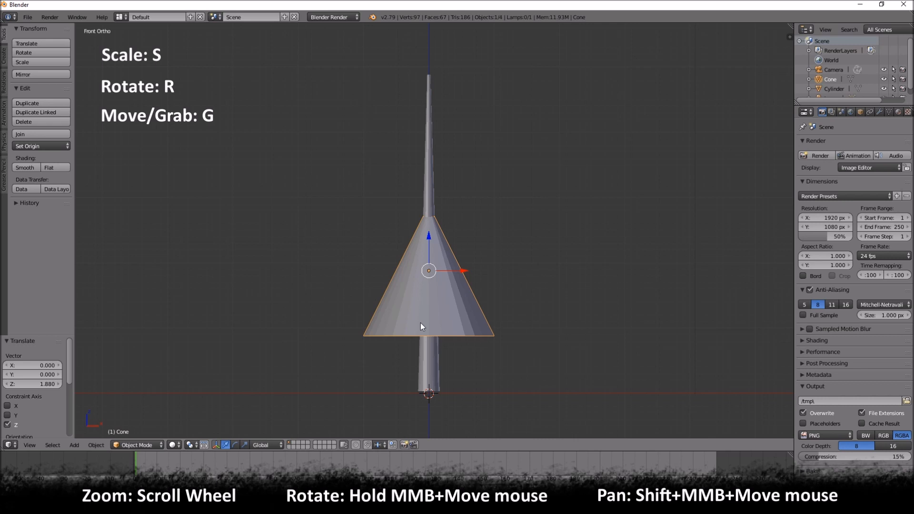
Step: Flatten the cone to about 0.233 of its height along Z, and enlarge it uniformly by about 1.73
key(s)
key(z)
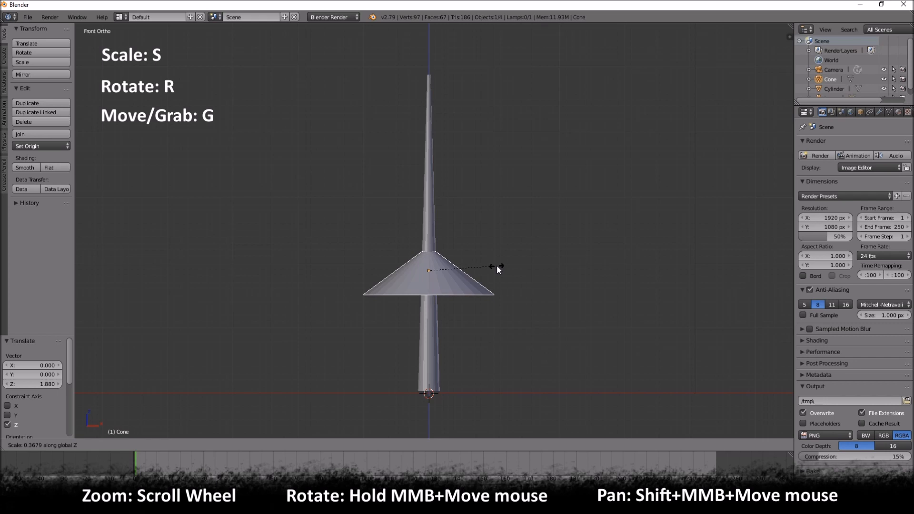
click(473, 270)
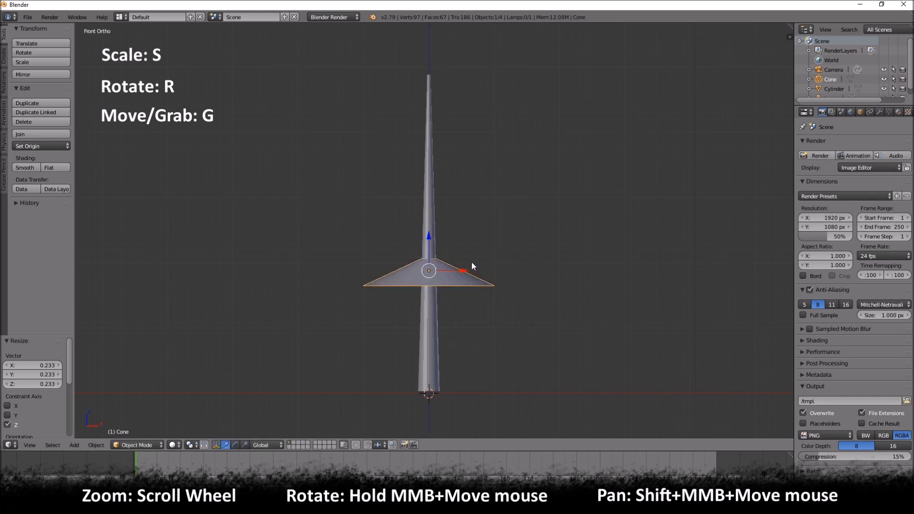
key(s)
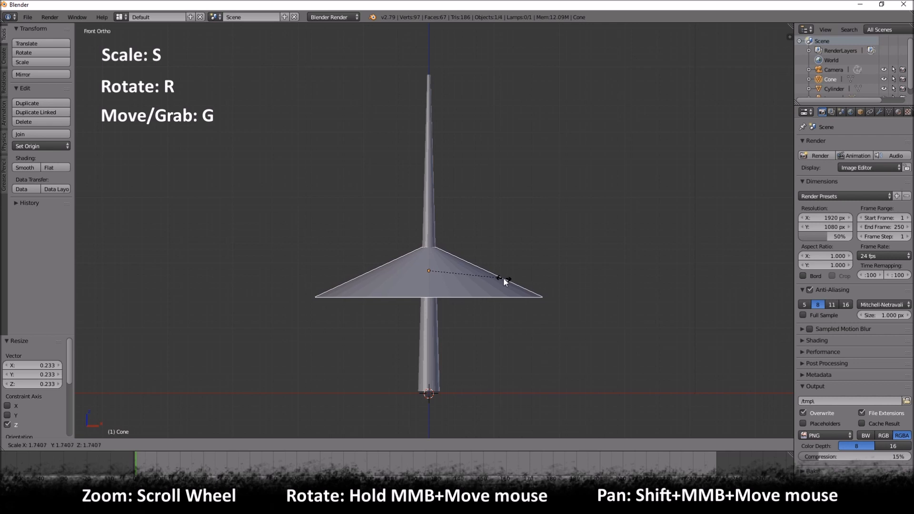
click(504, 278)
Step: Lower the flattened cone about 0.6 units along Z to form the tree's bottom tier
key(g)
key(z)
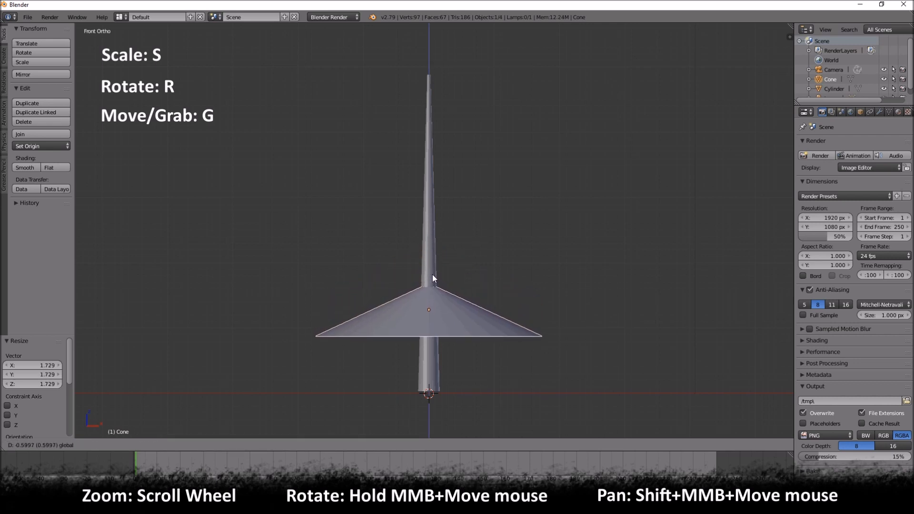
click(433, 277)
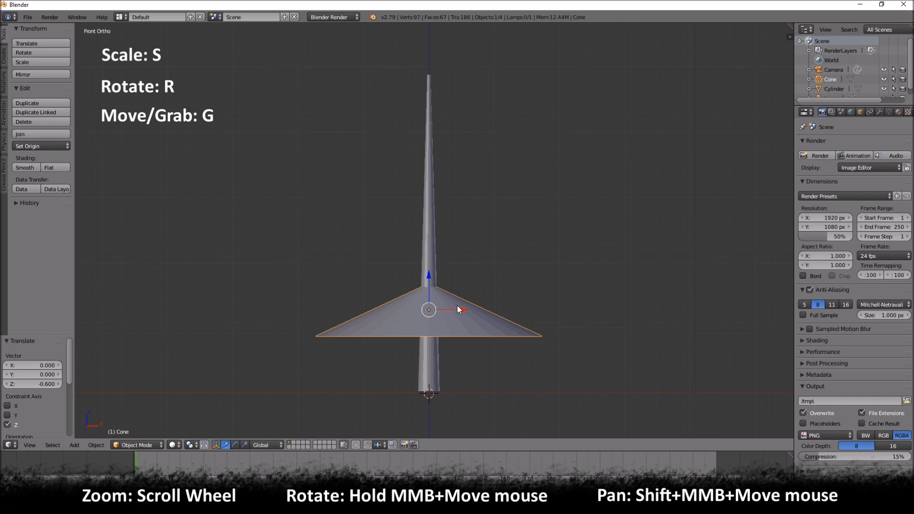
Step: Duplicate the bottom cone in place and raise the copy about 0.556 units along Z
key(shift+d)
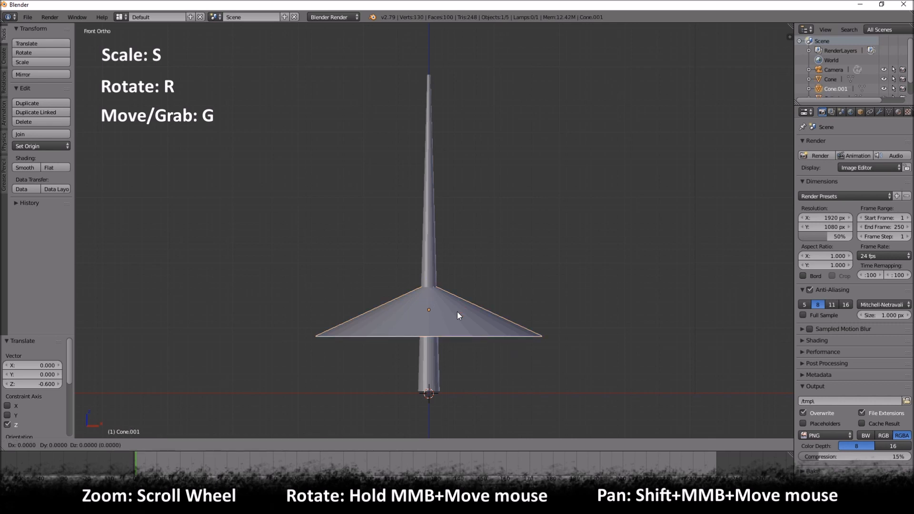
right_click(455, 301)
drag(430, 273, 432, 240)
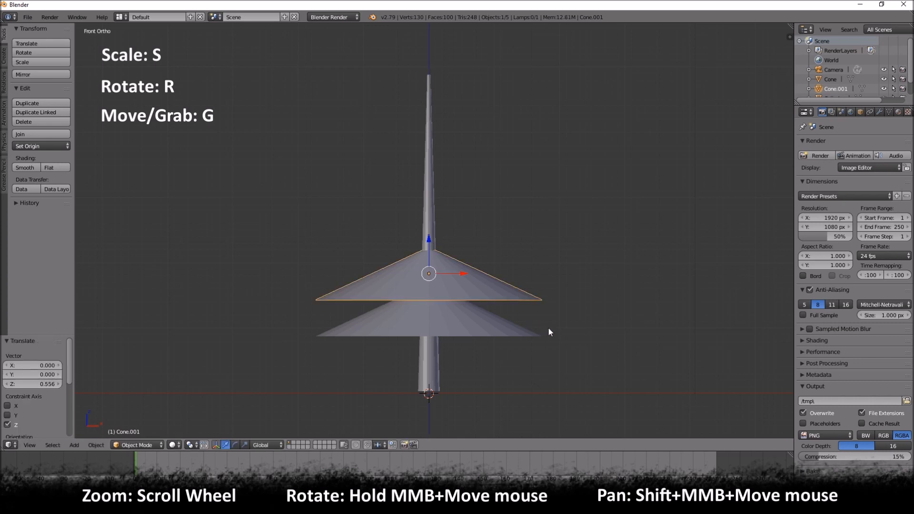
Step: Scale the second cone down uniformly to about 0.884 and stretch it along Z by about 1.1
key(s)
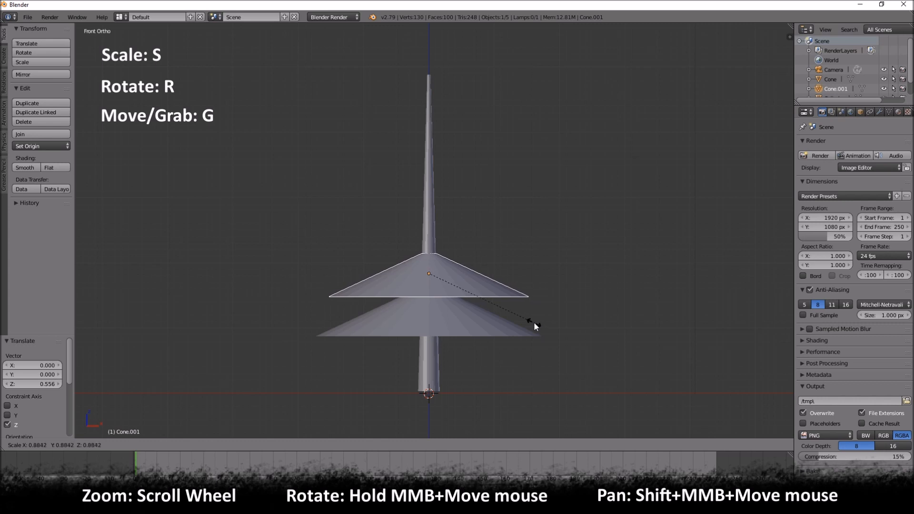
click(533, 322)
key(s)
key(z)
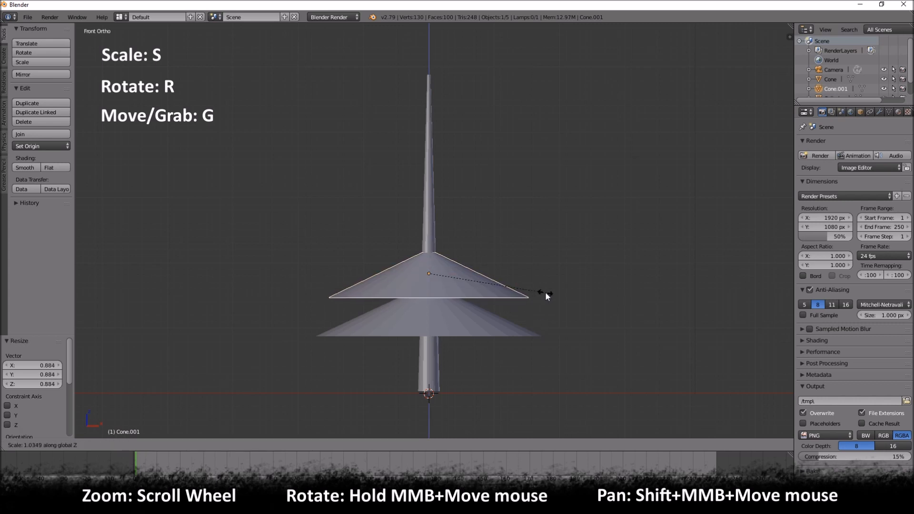
click(553, 293)
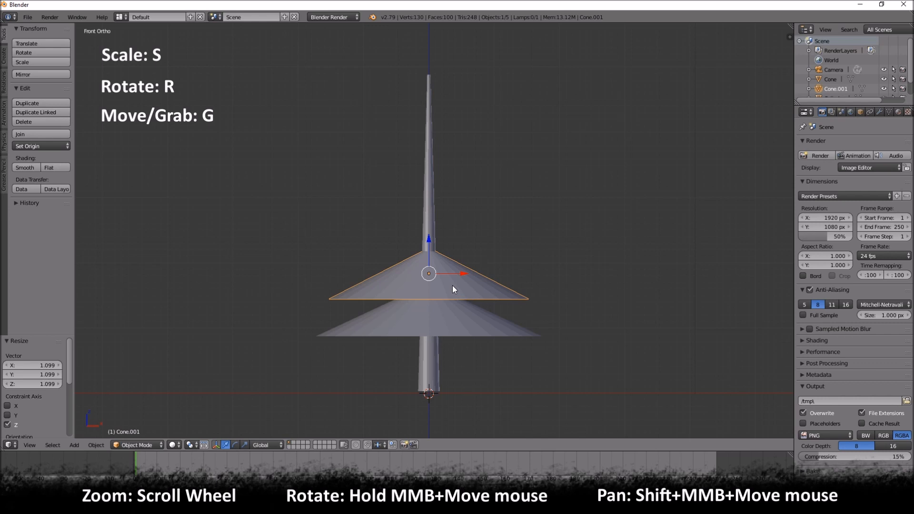
Step: Duplicate the second cone in place and raise the copy about 0.57 units along Z as the third tier
key(shift+d)
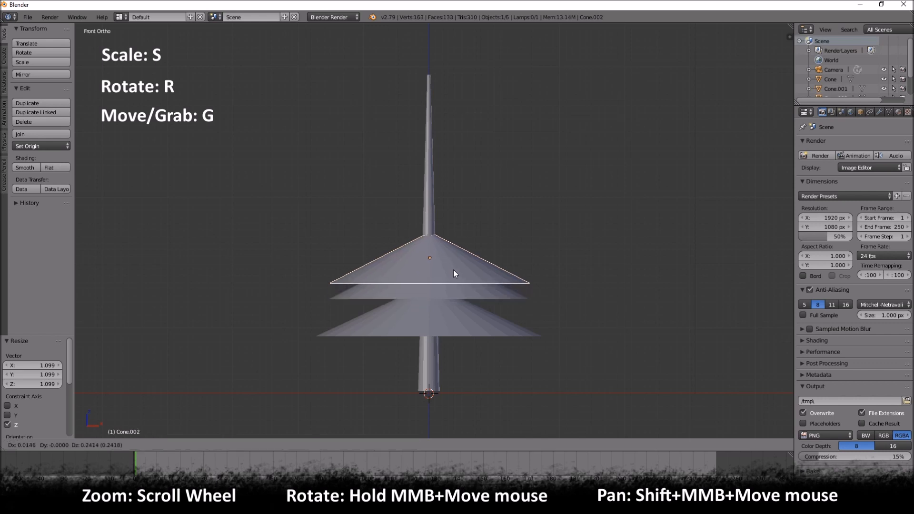
key(Escape)
key(g)
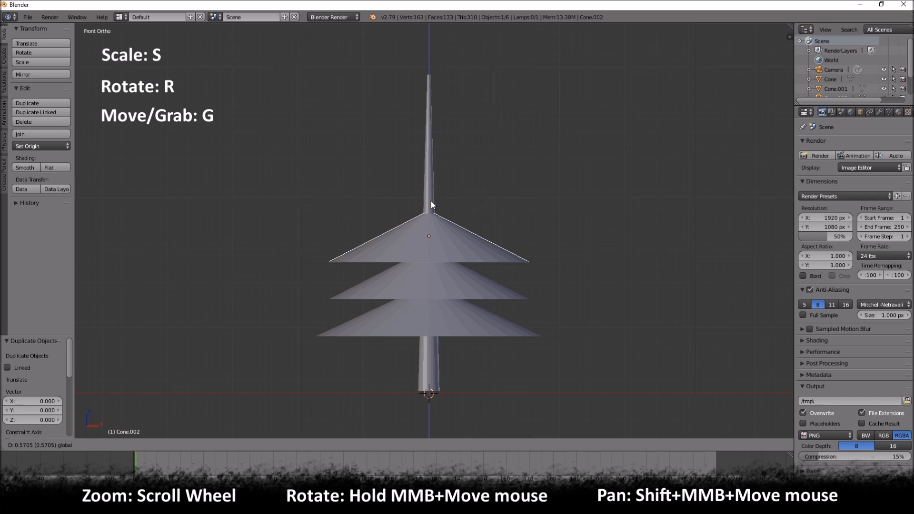
click(430, 201)
Step: Scale the third cone down uniformly to about 0.836 and stretch it along Z by about 1.34
key(s)
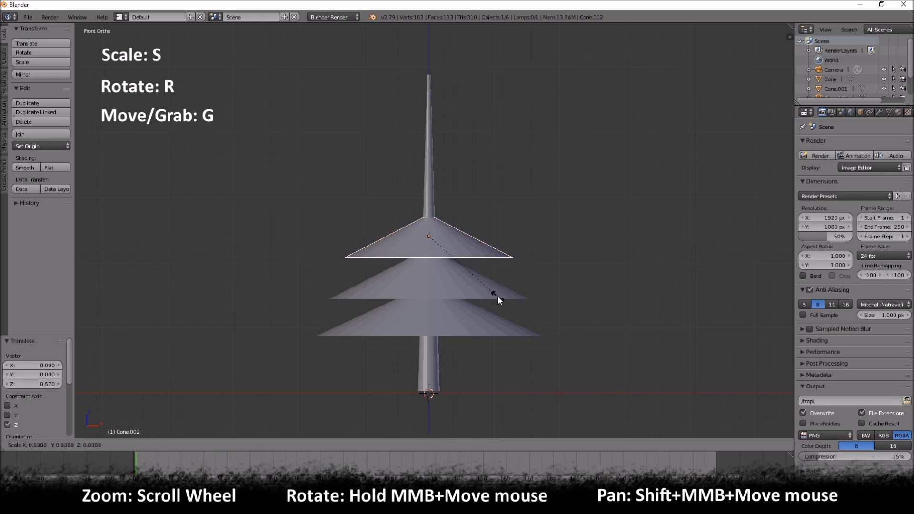
click(497, 295)
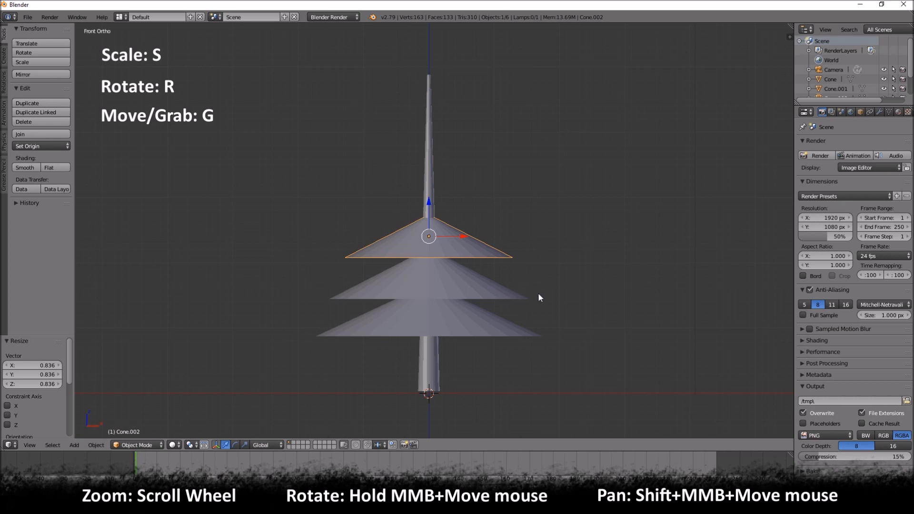
key(s)
key(z)
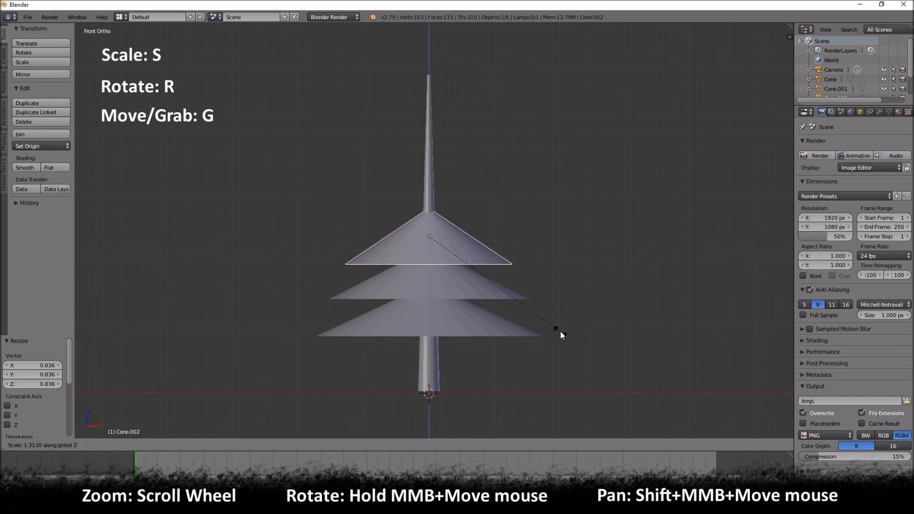
click(562, 333)
Step: Select the second cone from the bottom and stretch it along Z by about 1.24
right_click(480, 295)
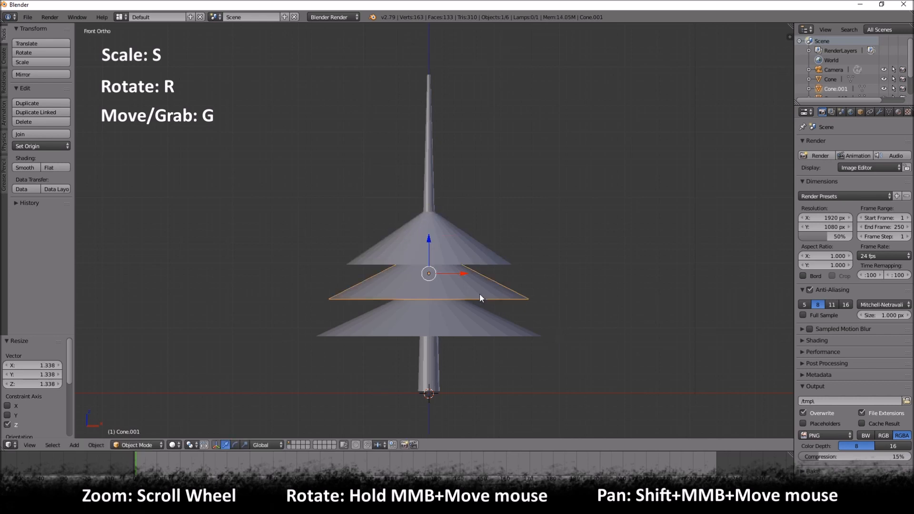
key(s)
key(z)
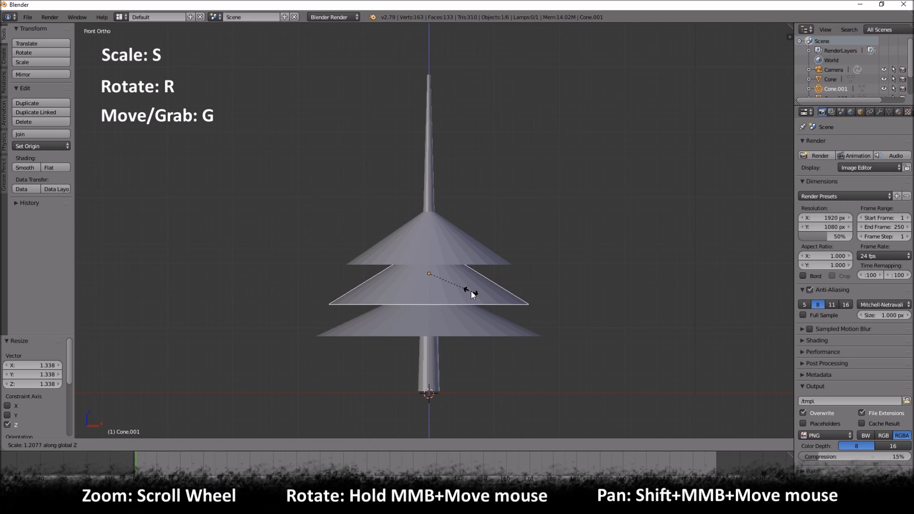
click(473, 291)
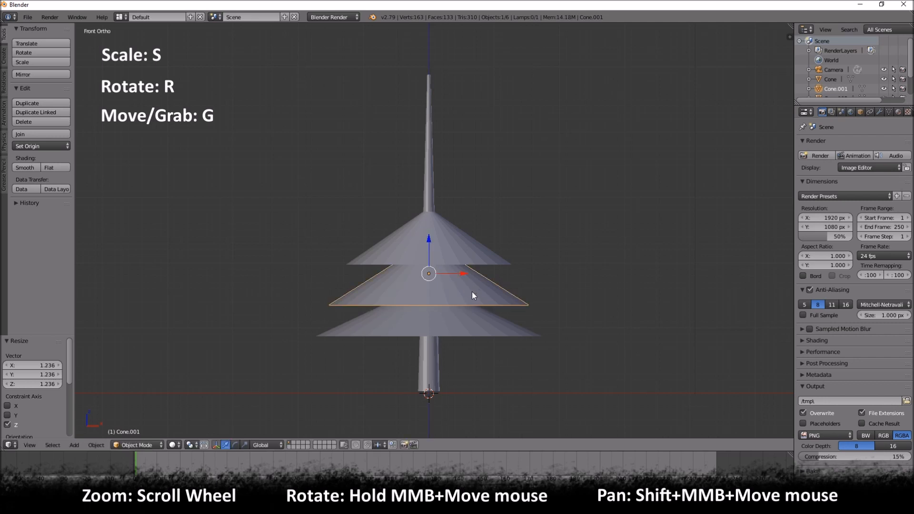
Step: Duplicate the third cone about 0.55 units higher along Z and scale the copy uniformly to about 0.825
right_click(468, 246)
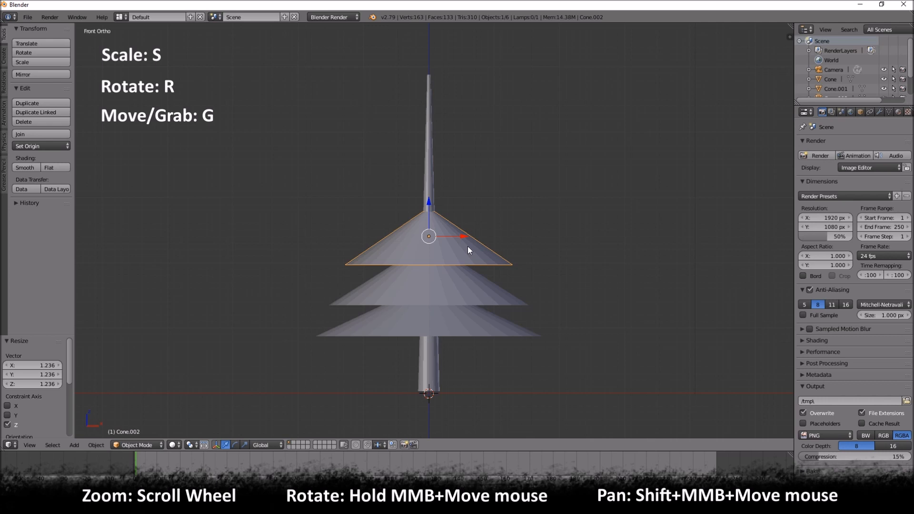
key(shift+d)
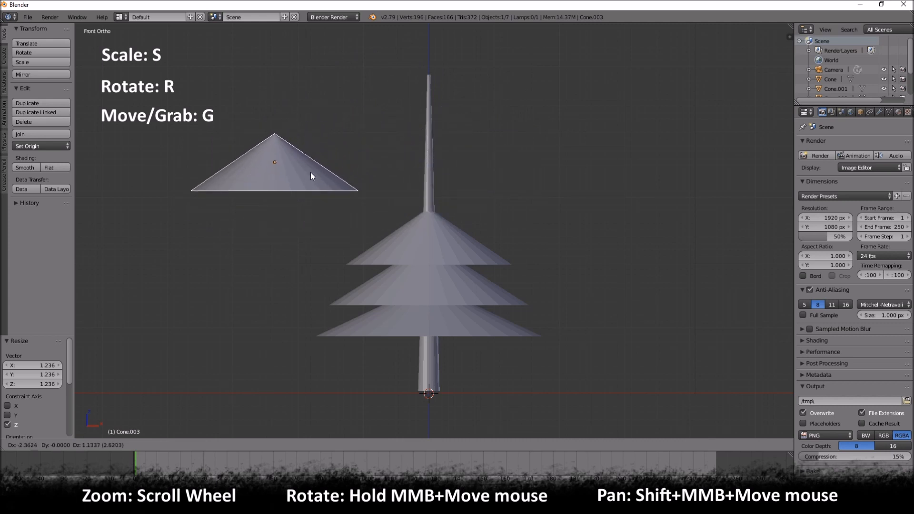
right_click(314, 127)
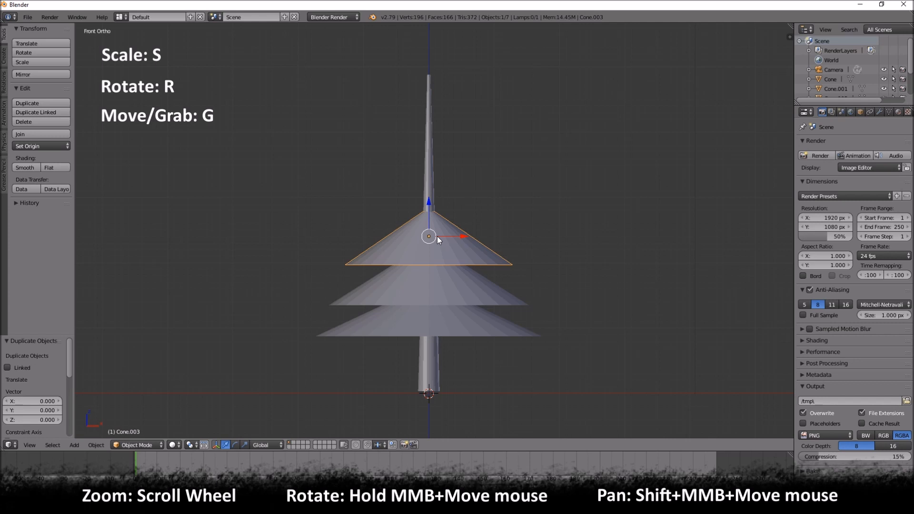
key(g)
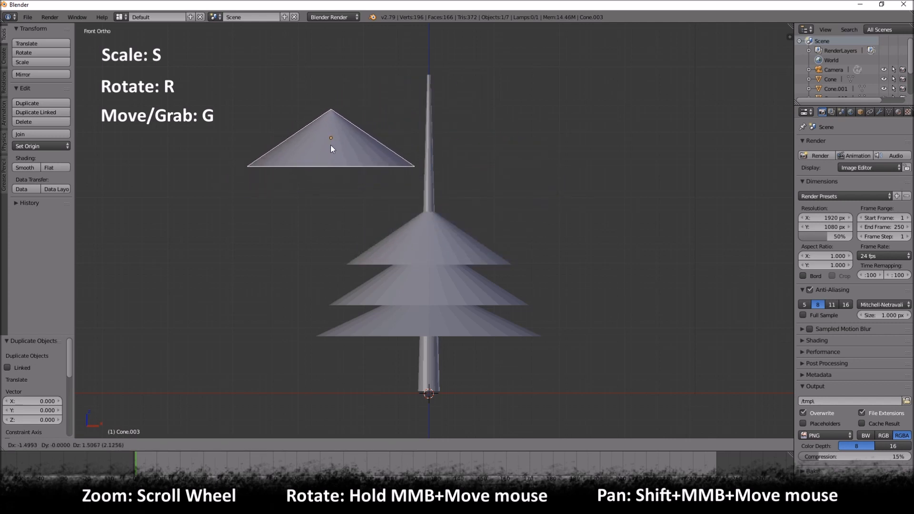
right_click(438, 169)
drag(429, 199, 430, 164)
key(s)
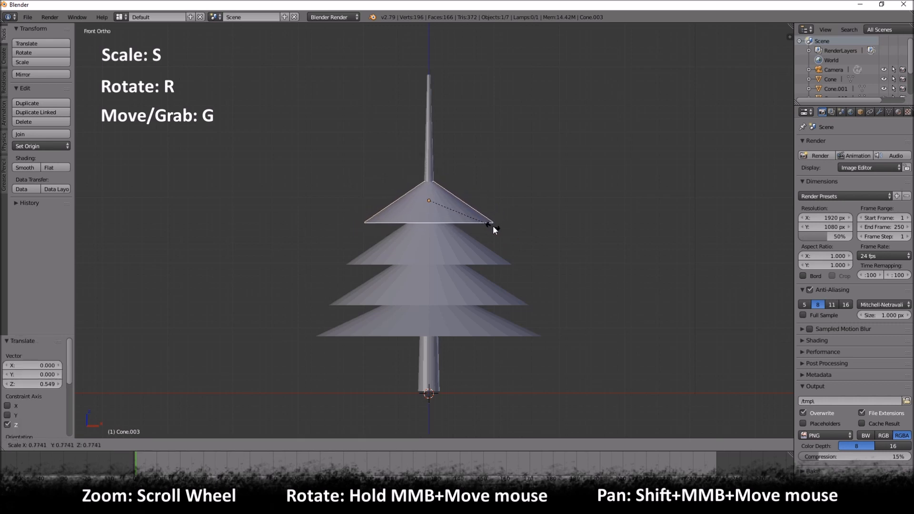
click(496, 232)
Step: Duplicate the fourth cone about 0.5 units higher along Z and scale the copy uniformly to about 0.786
key(shift+d)
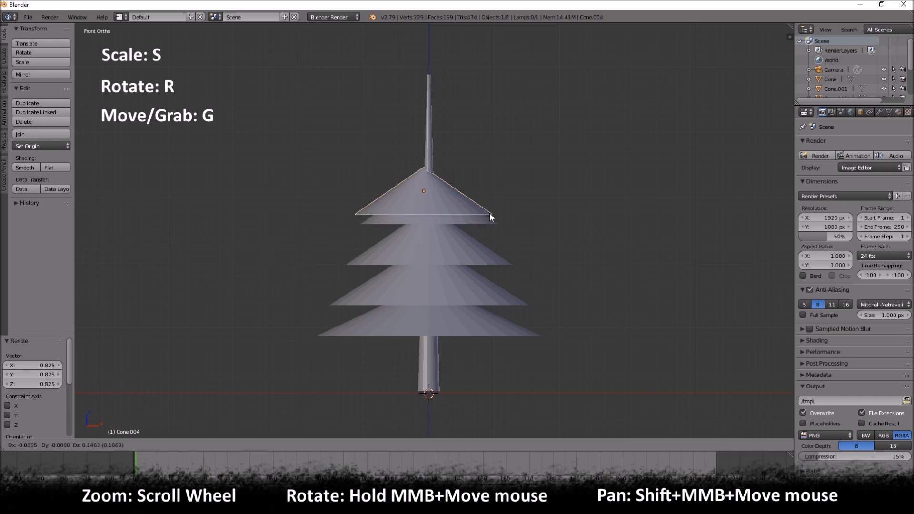
key(Escape)
key(g)
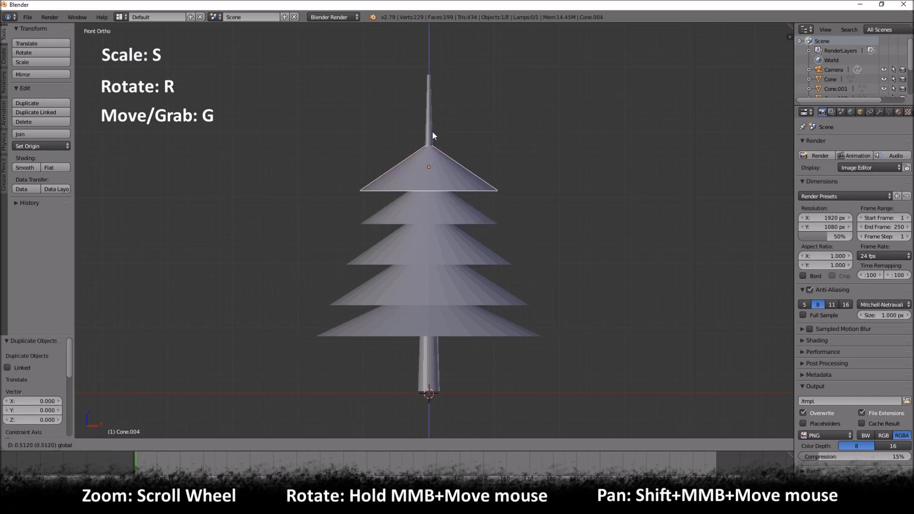
click(433, 132)
key(s)
click(491, 201)
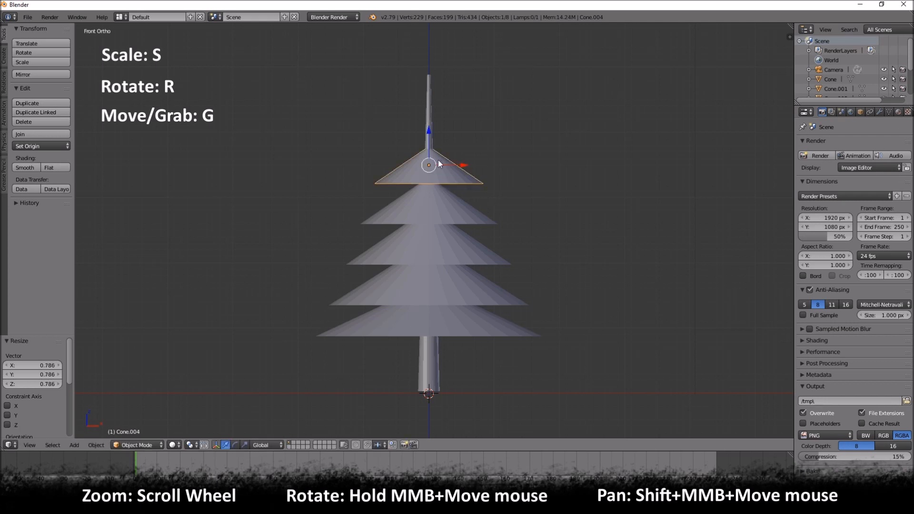
Step: Lower the fifth cone about 0.07 units along Z and stretch it along Z by about 1.22
drag(430, 132, 431, 138)
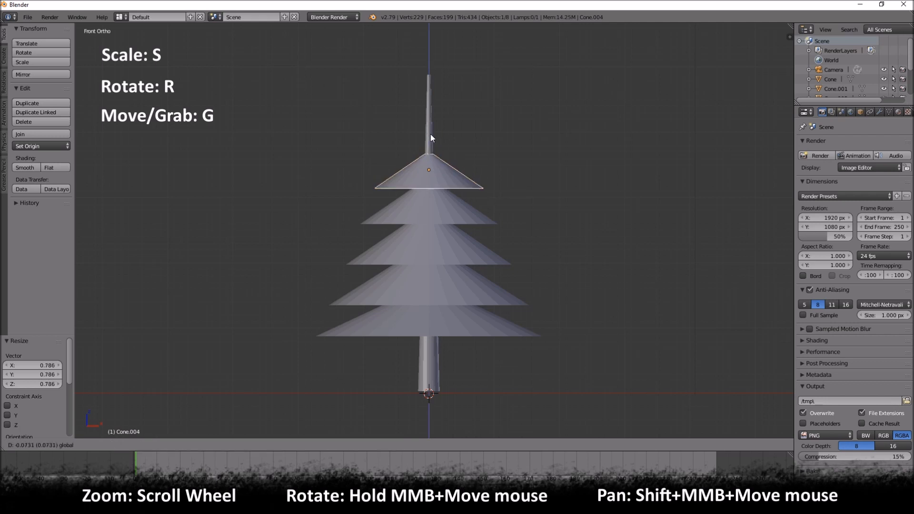
drag(430, 135, 430, 136)
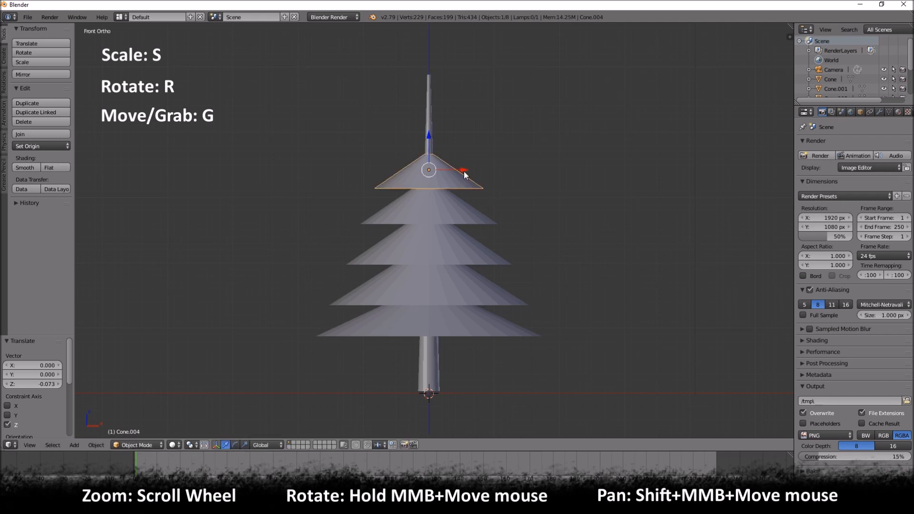
key(s)
key(z)
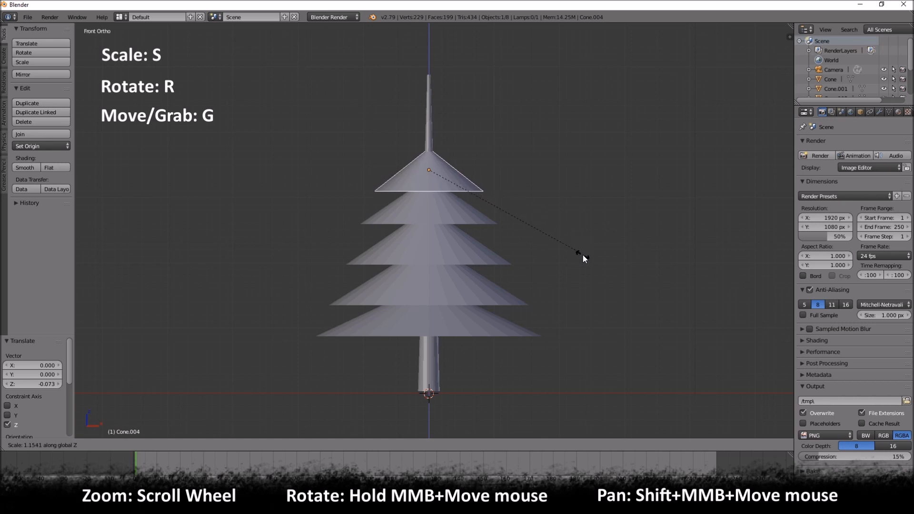
click(585, 270)
Step: Select the fourth cone from the bottom and stretch it along Z by about 1.1
right_click(443, 213)
key(s)
key(z)
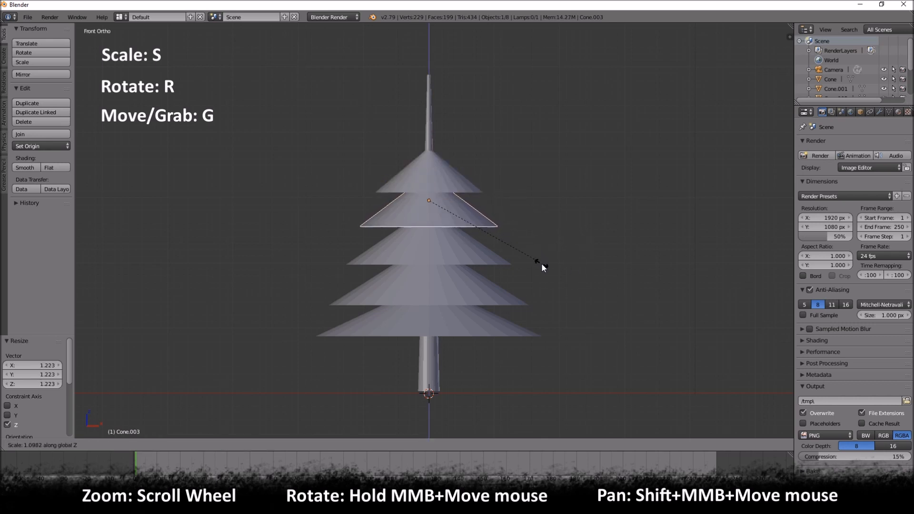
click(547, 276)
Step: Duplicate the fifth cone about 0.475 units higher along Z and scale the copy uniformly to about 0.682
right_click(432, 158)
key(shift+d)
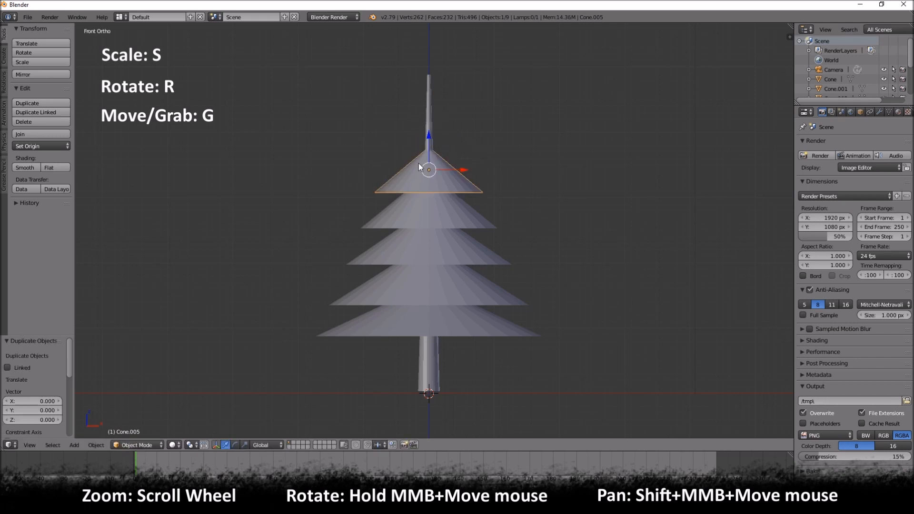
drag(431, 133, 431, 104)
key(s)
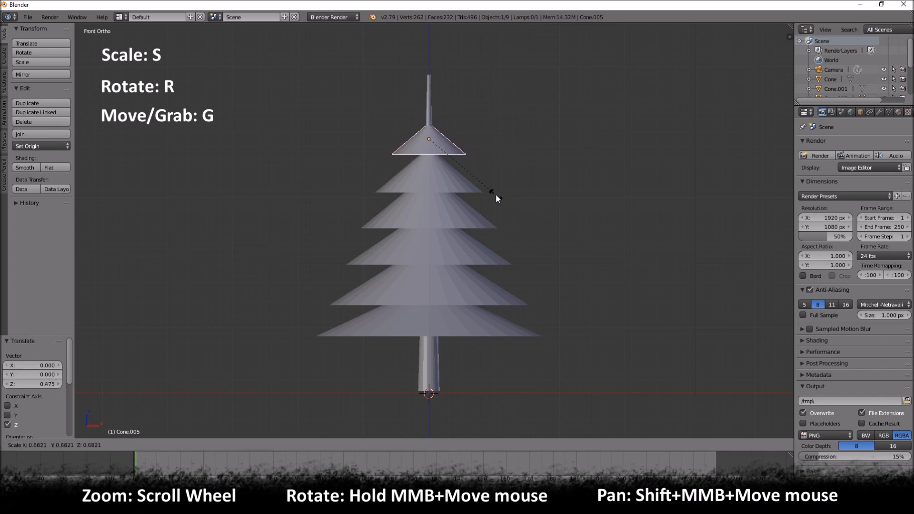
click(495, 194)
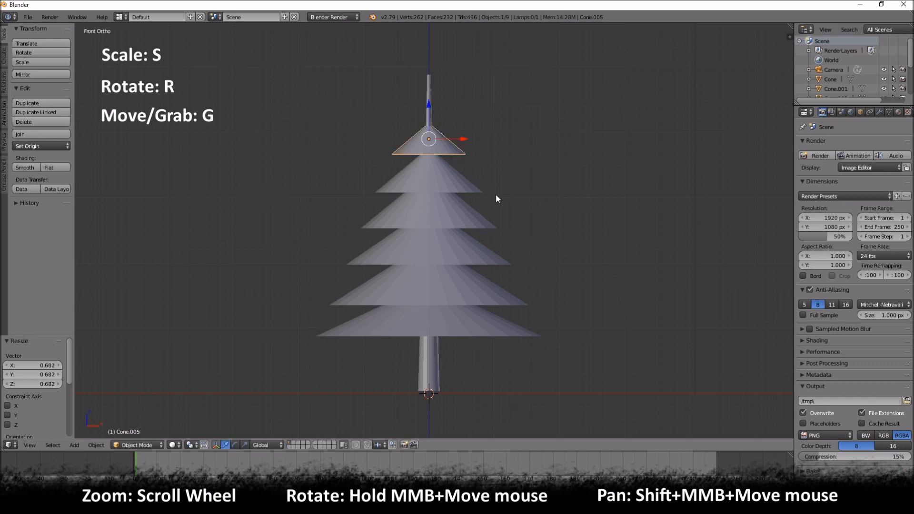
Step: Stretch the topmost cone along Z by about 1.21 and lower it slightly along Z
key(s)
key(z)
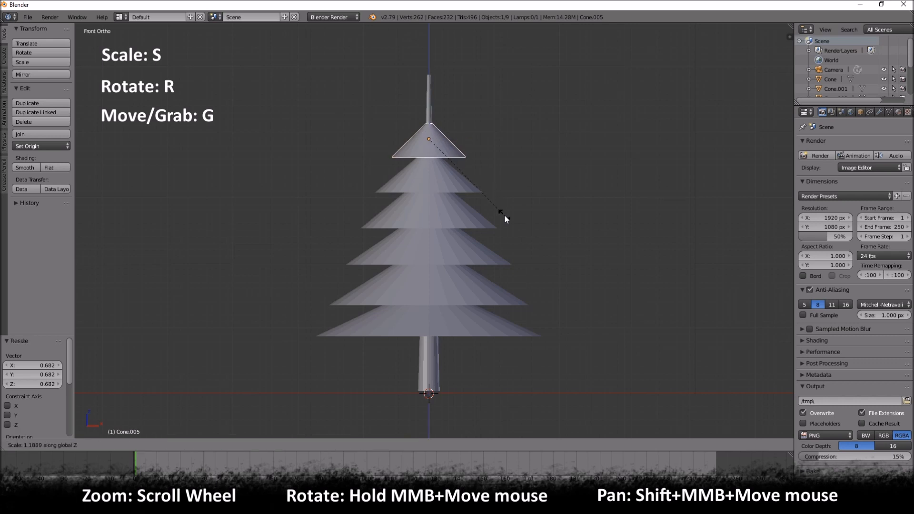
click(504, 217)
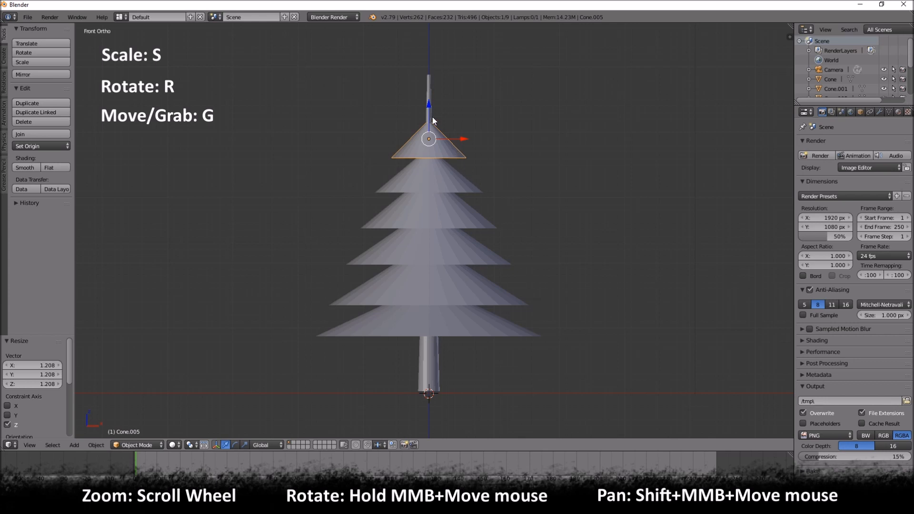
drag(427, 105, 428, 110)
Step: Scale the fifth cone from the bottom uniformly to about 0.946 and stretch it along Z by about 1.157
right_click(455, 182)
key(s)
click(507, 235)
key(s)
key(z)
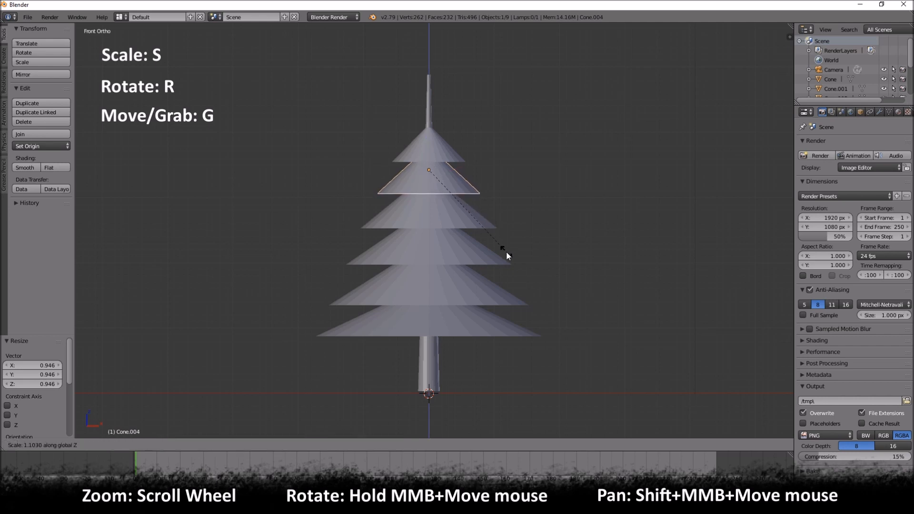
click(508, 256)
Step: Stretch the fourth cone from the bottom along Z by about 1.145
right_click(455, 222)
key(s)
key(z)
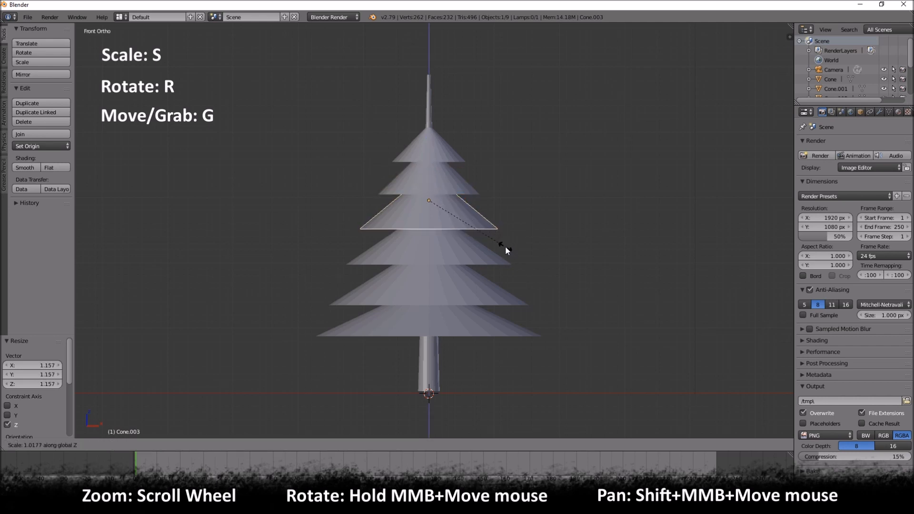
click(507, 263)
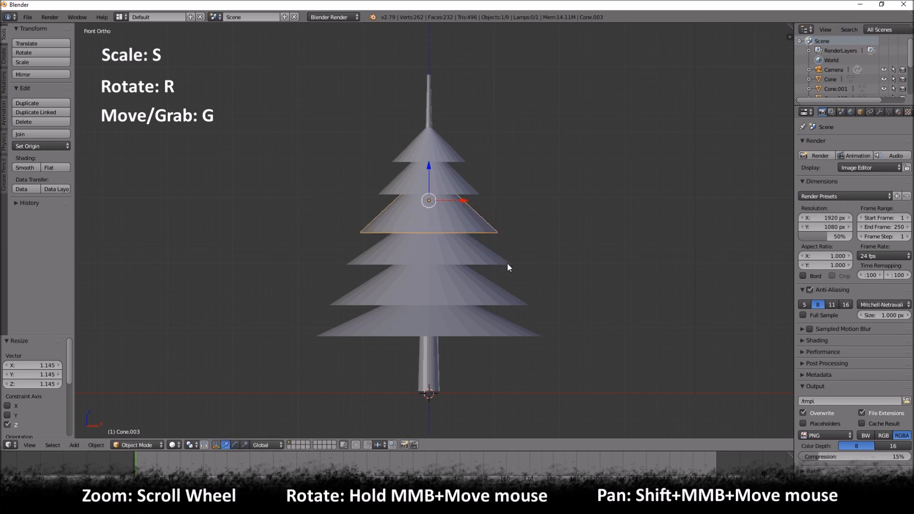
Step: Stretch the third cone from the bottom along Z by about 1.2
right_click(473, 264)
key(s)
key(z)
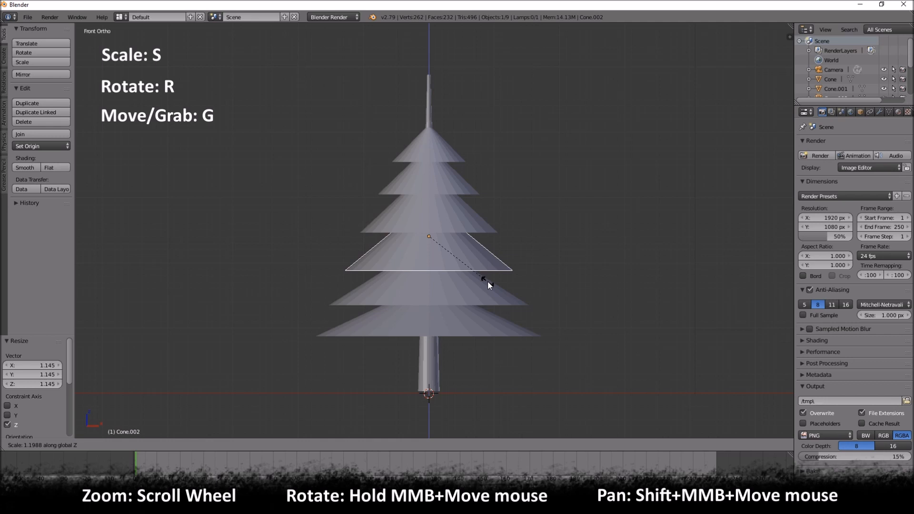
click(487, 281)
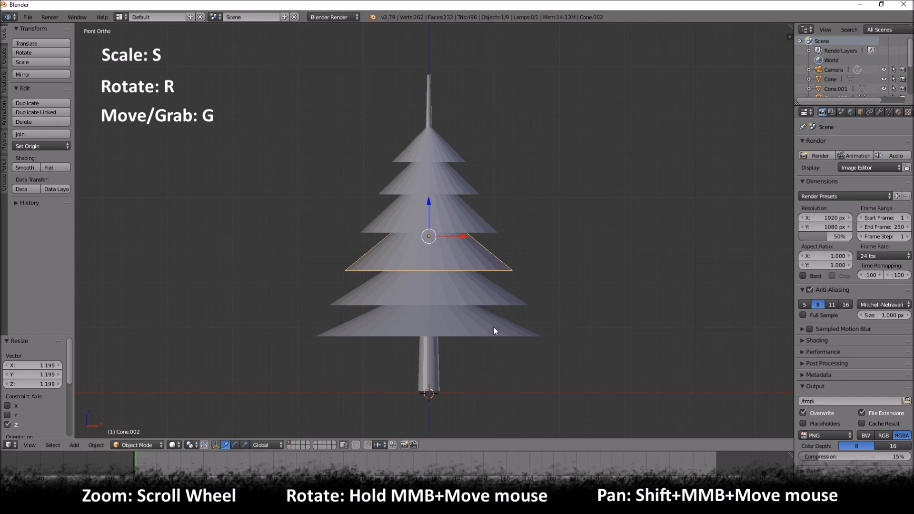
Step: Enter Edit Mode on the trunk cylinder and set the viewport shading to Wireframe
right_click(429, 83)
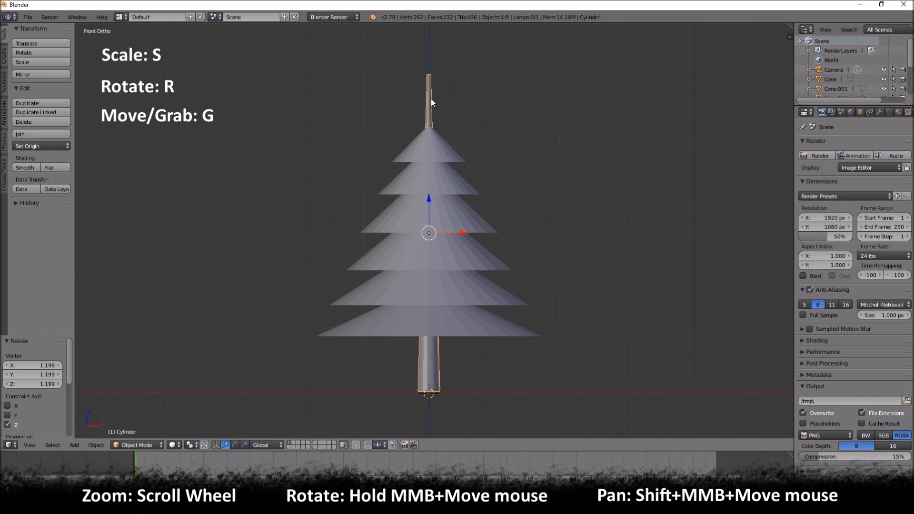
key(Tab)
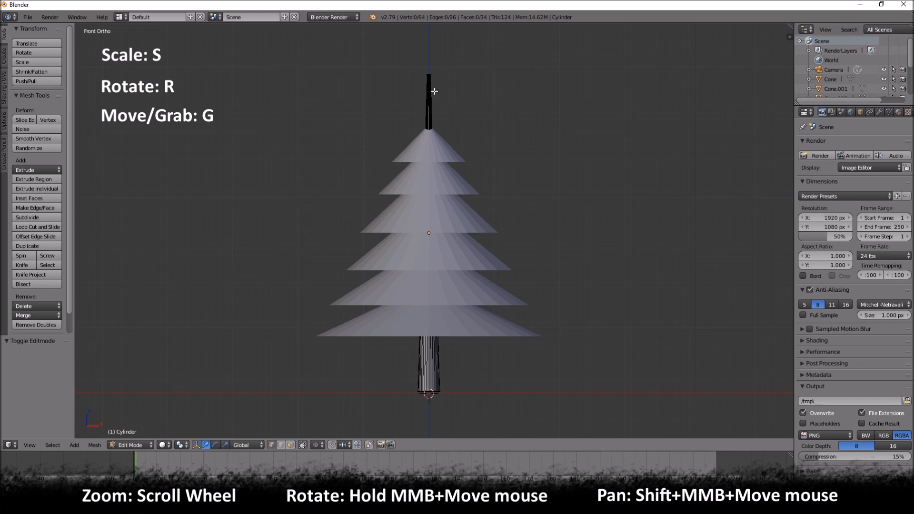
key(z)
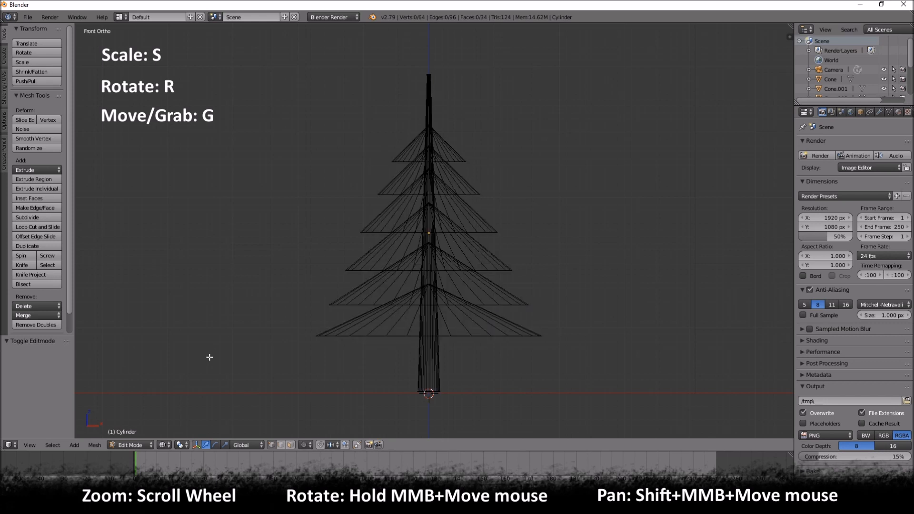
click(162, 444)
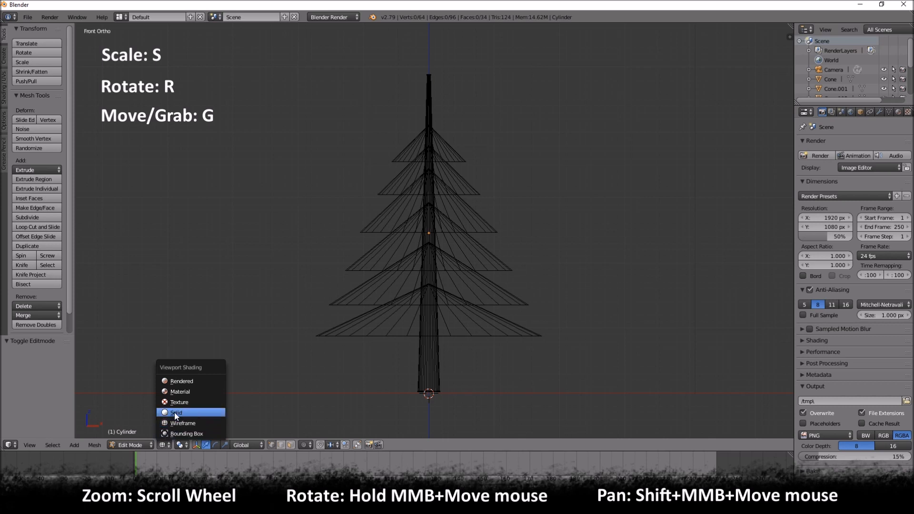
click(172, 414)
click(163, 444)
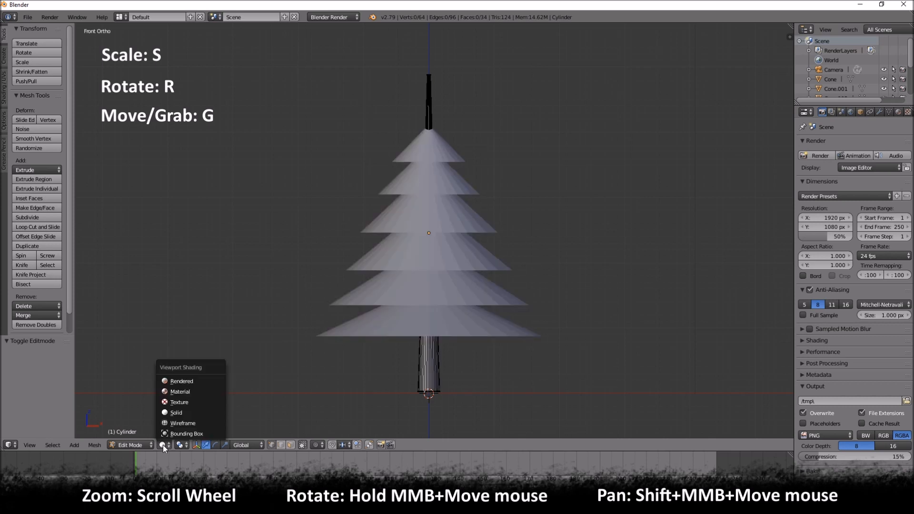
click(181, 424)
Step: Lower the trunk's top vertices about 0.92 units along Z so the tip sits inside the topmost cone
key(b)
drag(375, 57, 466, 91)
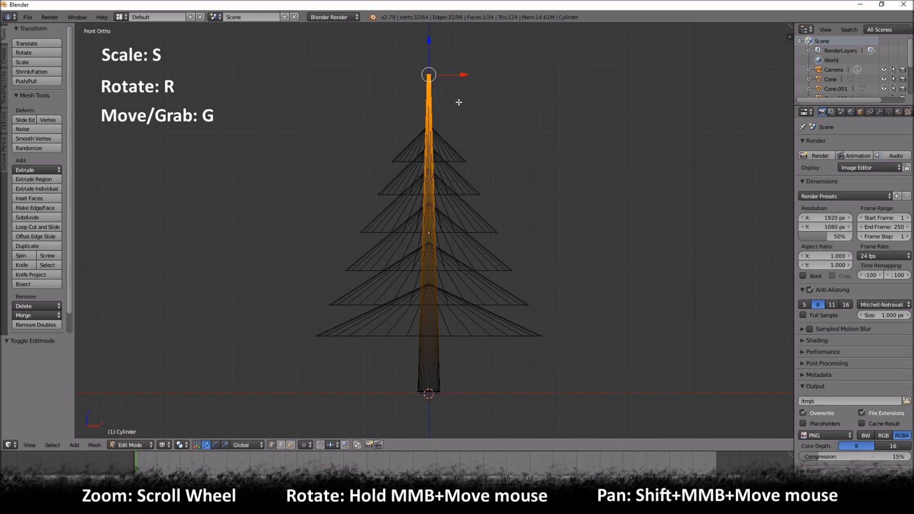
key(g)
key(z)
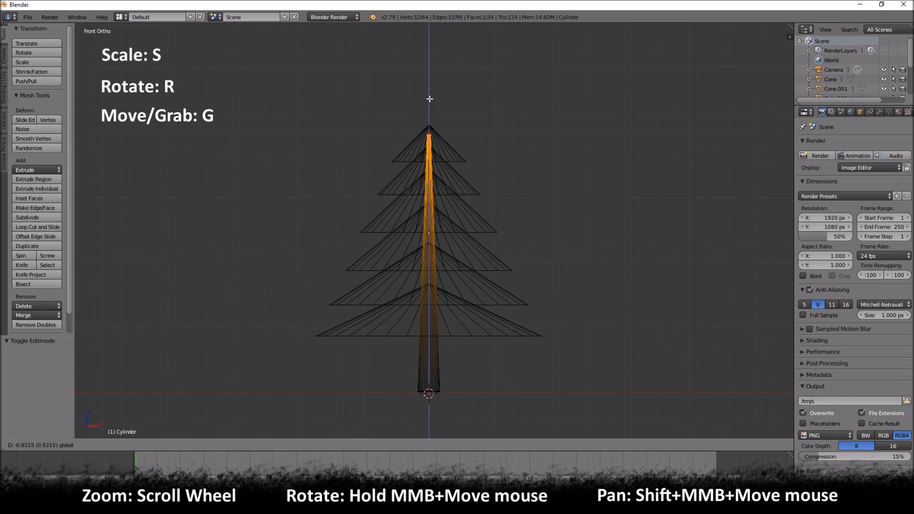
click(430, 99)
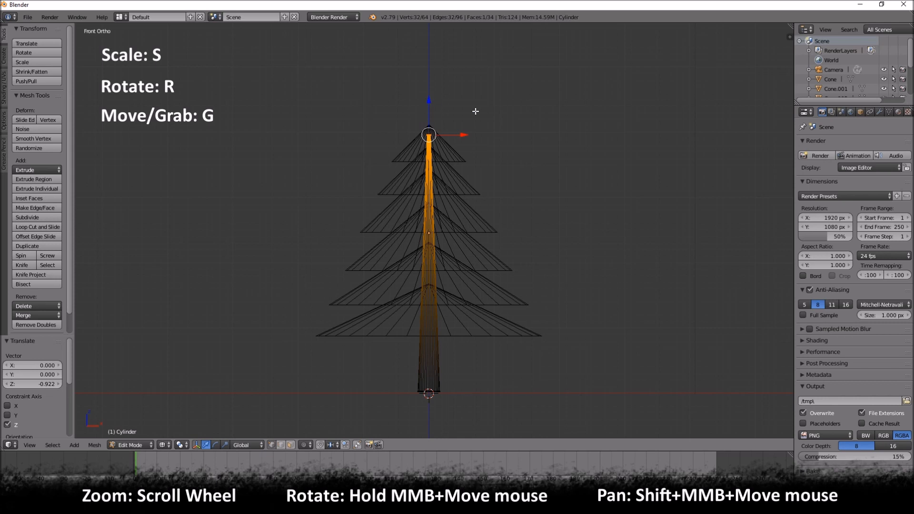
Step: Return to Object Mode with solid shading and deselect everything, keeping the front view
key(a)
key(Tab)
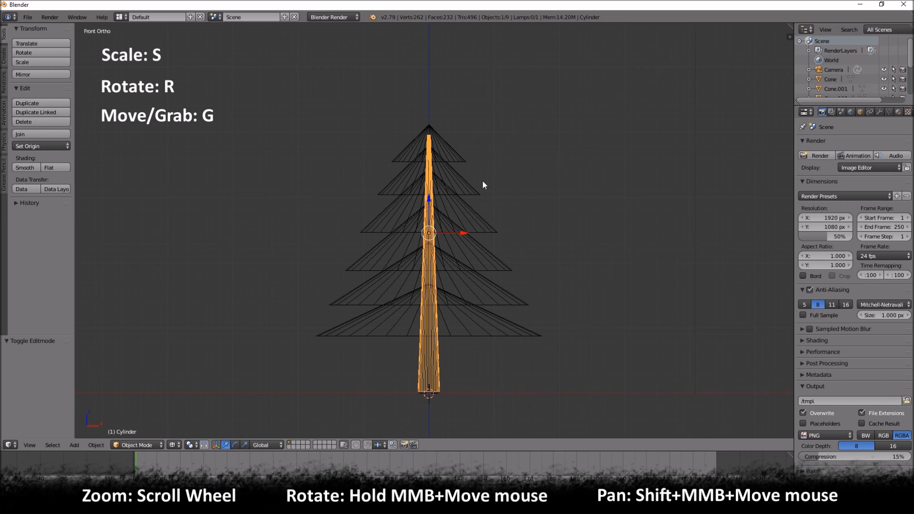
key(z)
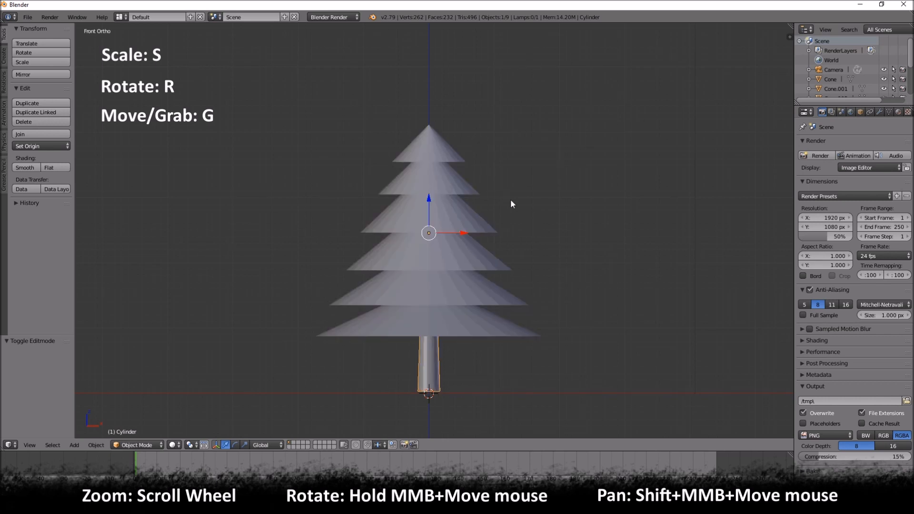
key(a)
mouse_move(530, 213)
middle_down()
mouse_move(474, 241)
mouse_move(411, 226)
mouse_move(411, 205)
mouse_move(447, 201)
mouse_move(492, 232)
mouse_move(520, 222)
middle_up()
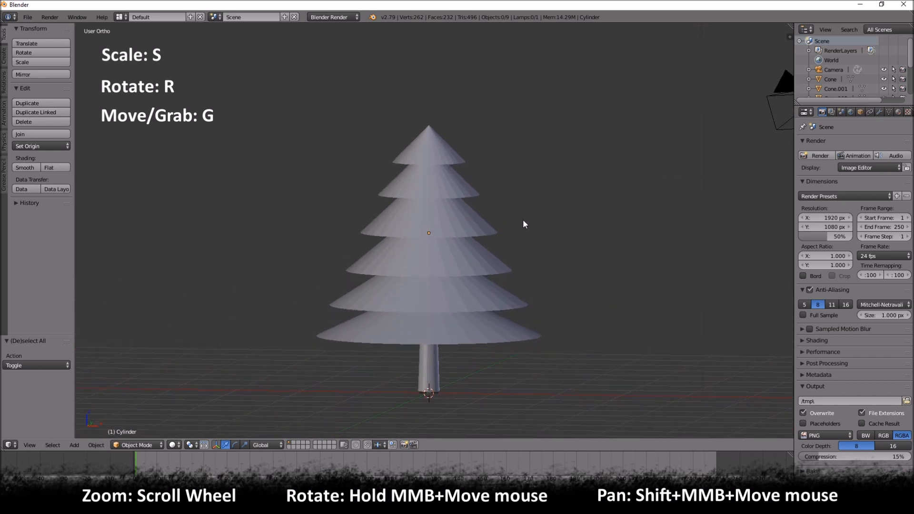
key(KP_1)
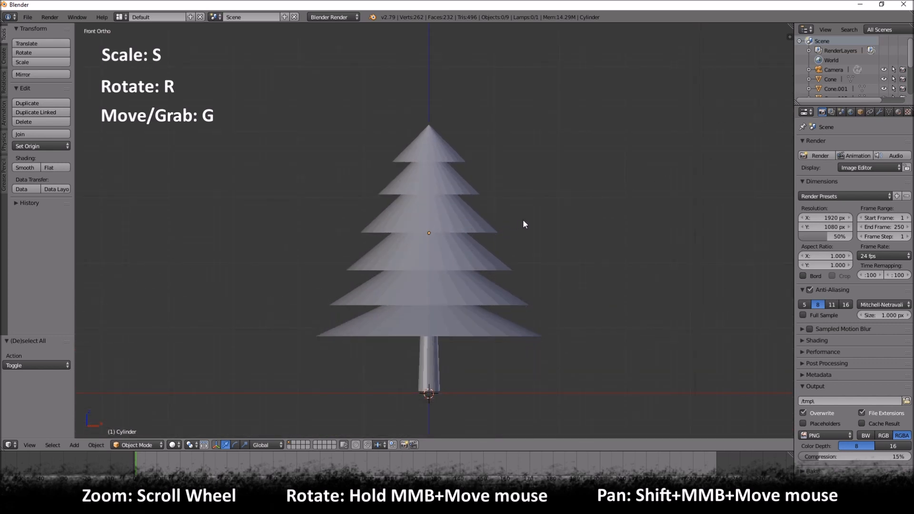
Step: Add a UV sphere at the base of the trunk and shade it smooth
key(shift+a)
mouse_move(523, 220)
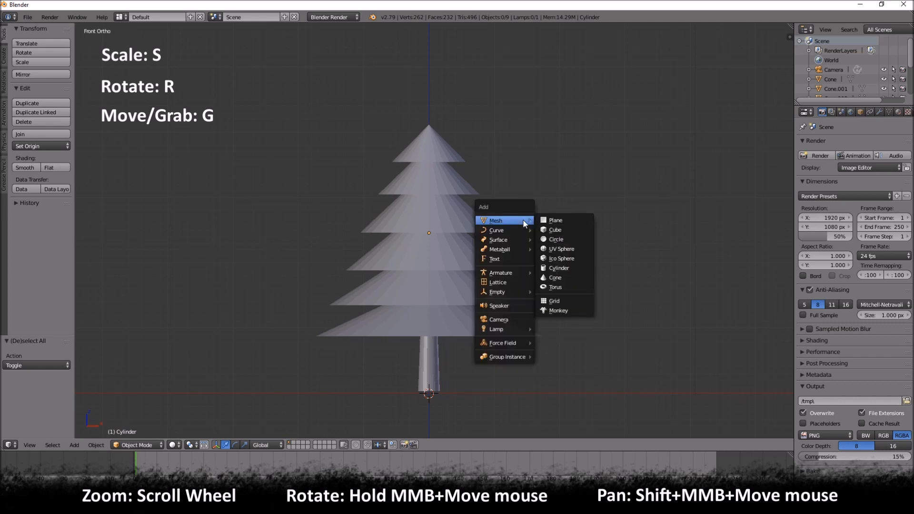
click(553, 249)
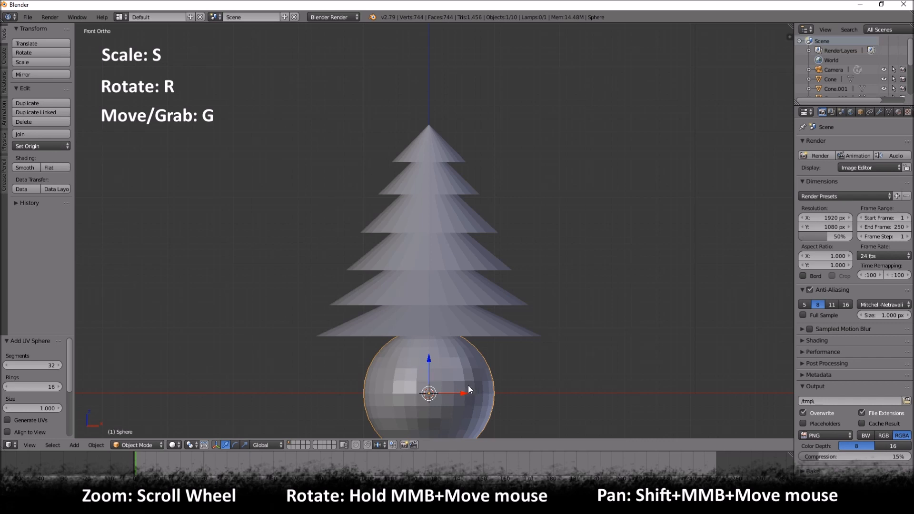
click(26, 167)
Step: Apply smooth shading to each of the six cones, working from the topmost cone to the lowest
right_click(428, 141)
right_click(421, 185)
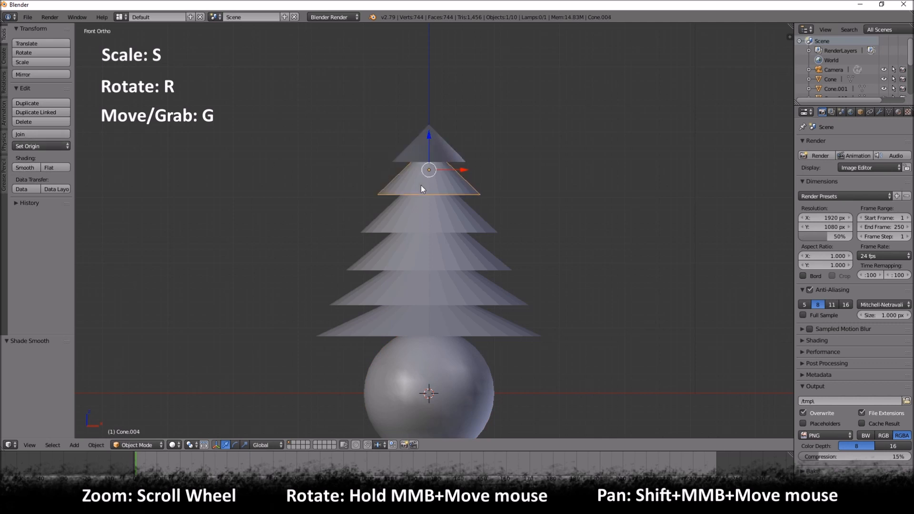
right_click(388, 209)
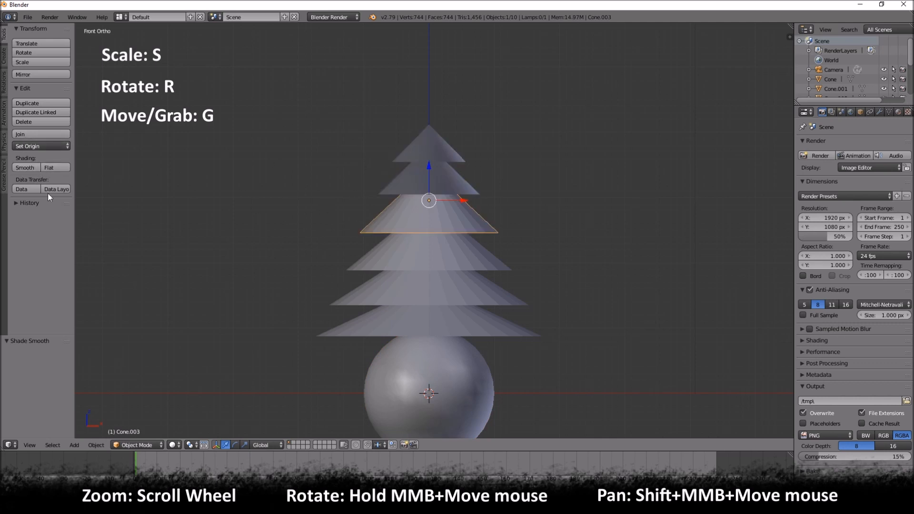
right_click(388, 250)
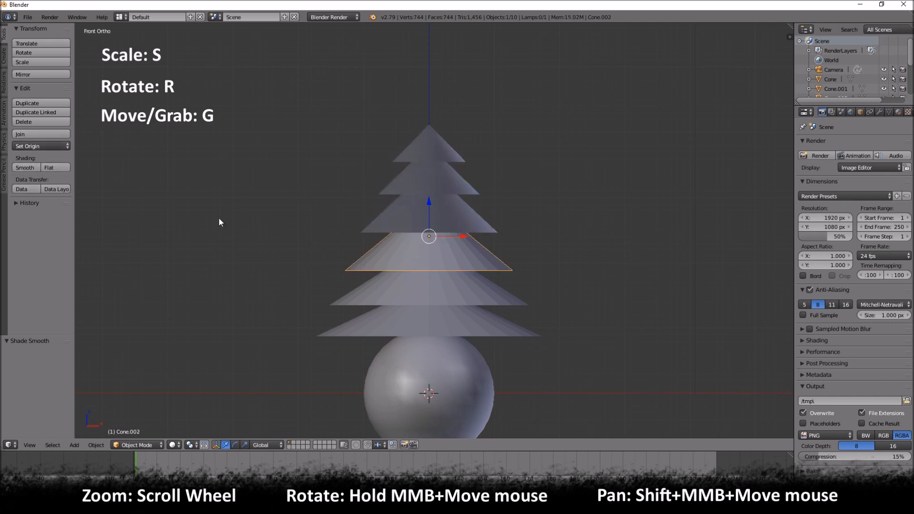
click(26, 169)
right_click(394, 287)
click(20, 166)
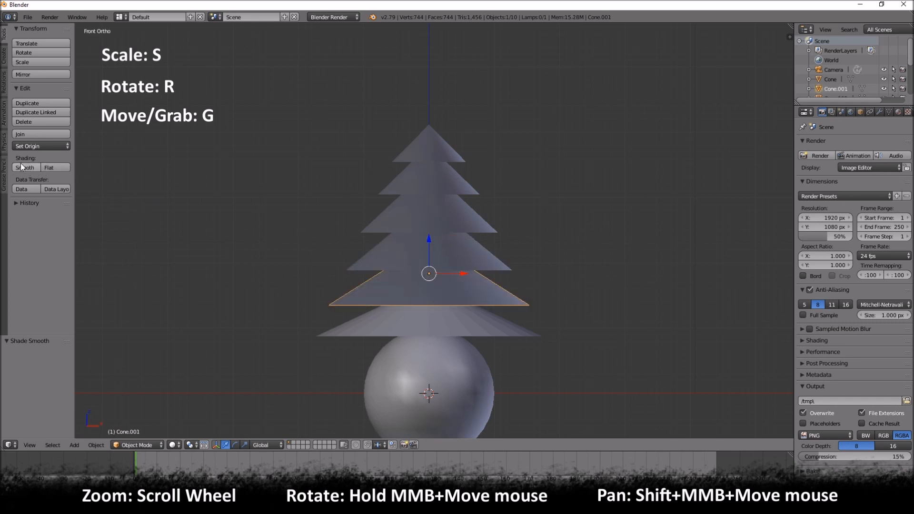
right_click(386, 324)
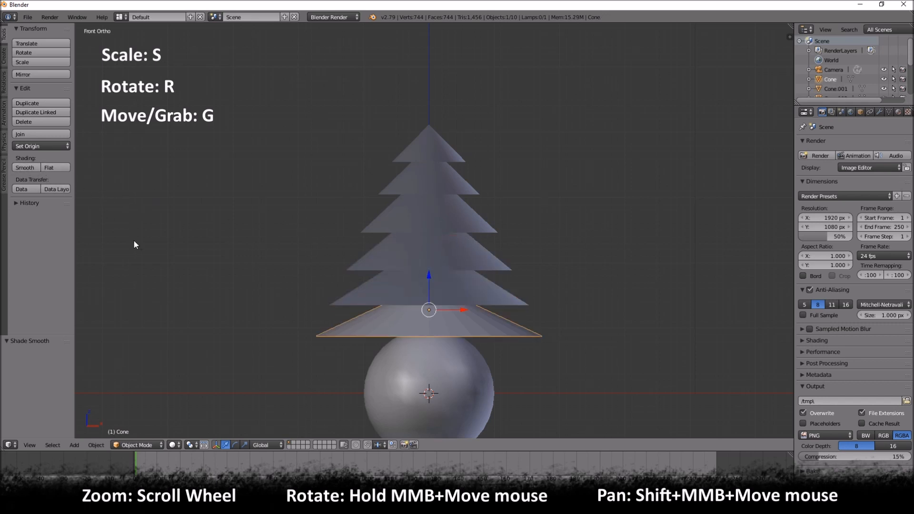
click(21, 167)
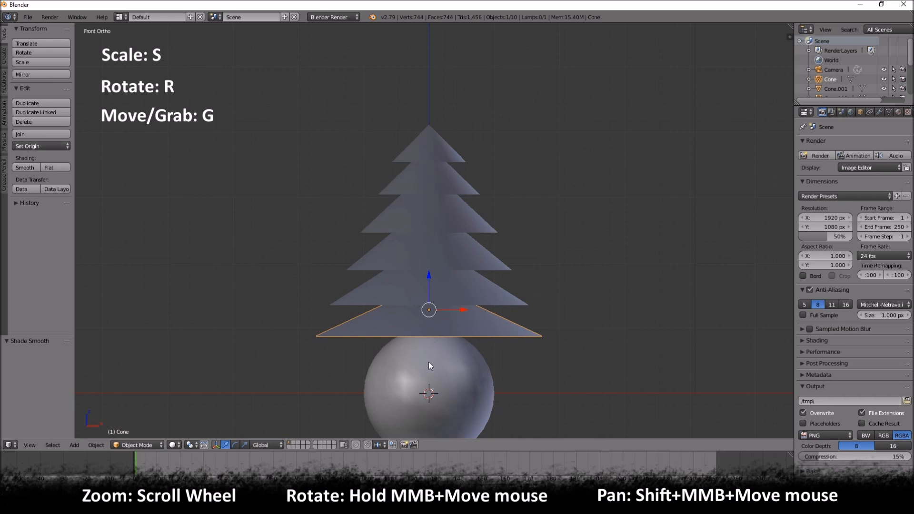
Step: Raise the sphere about 4.41 units along Z to the top of the tree and shade the trunk smooth
right_click(444, 339)
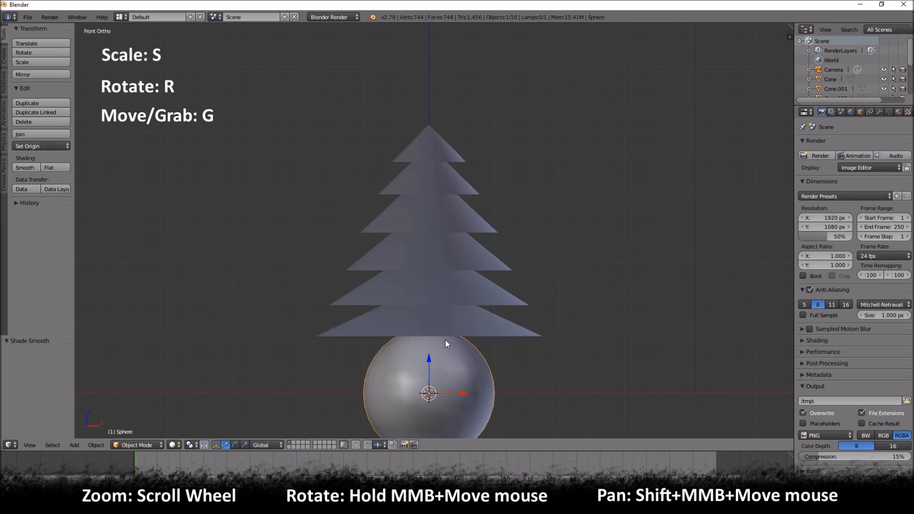
drag(429, 356, 427, 68)
right_click(428, 352)
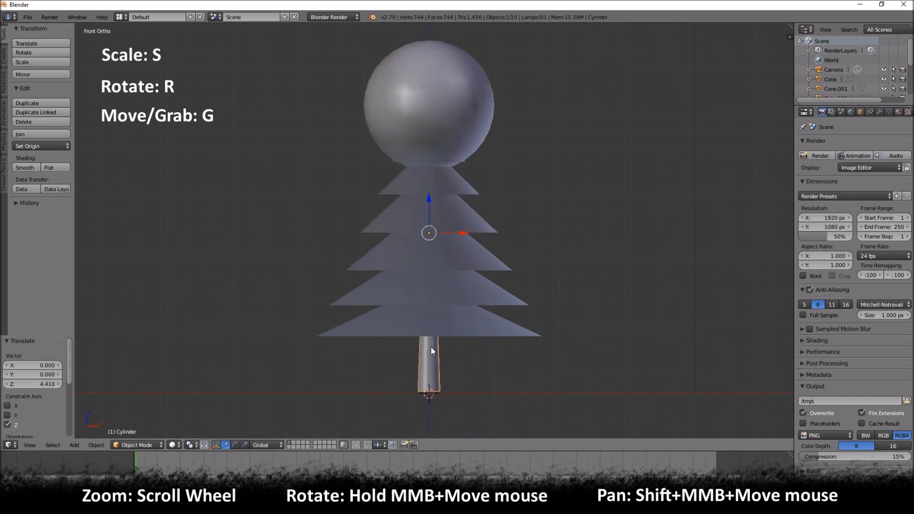
click(24, 167)
Step: Scale the sphere at the treetop uniformly to about 0.097
right_click(435, 114)
key(s)
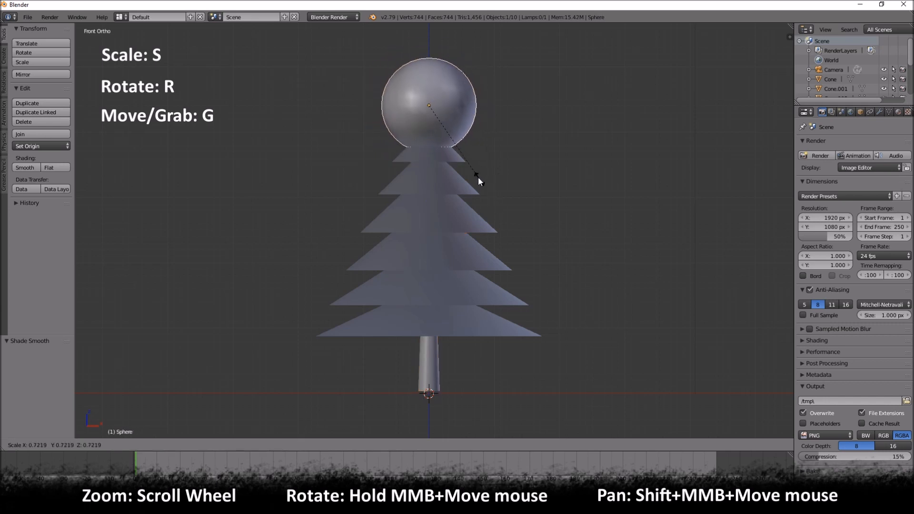
click(436, 116)
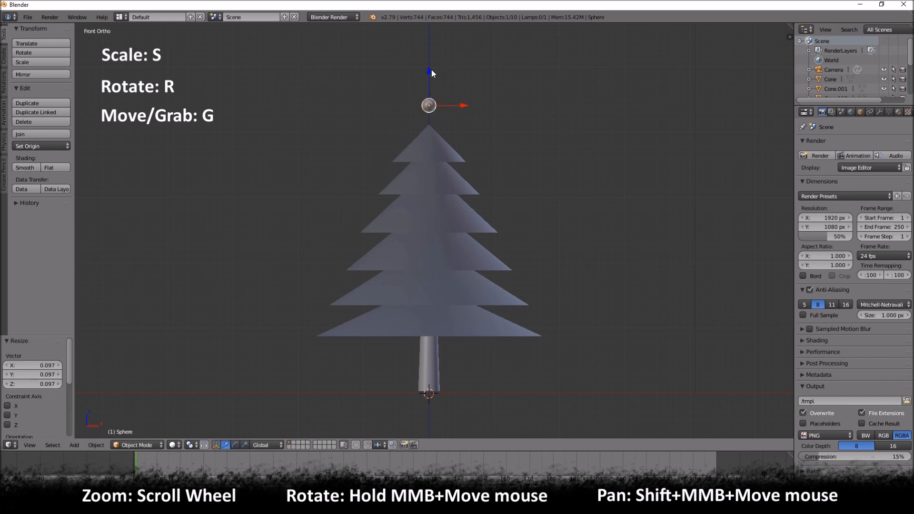
Step: Move the sphere down from the treetop to the topmost cone's lower edge, offsetting it about 0.528 along X
scroll(422, 111, up, 2)
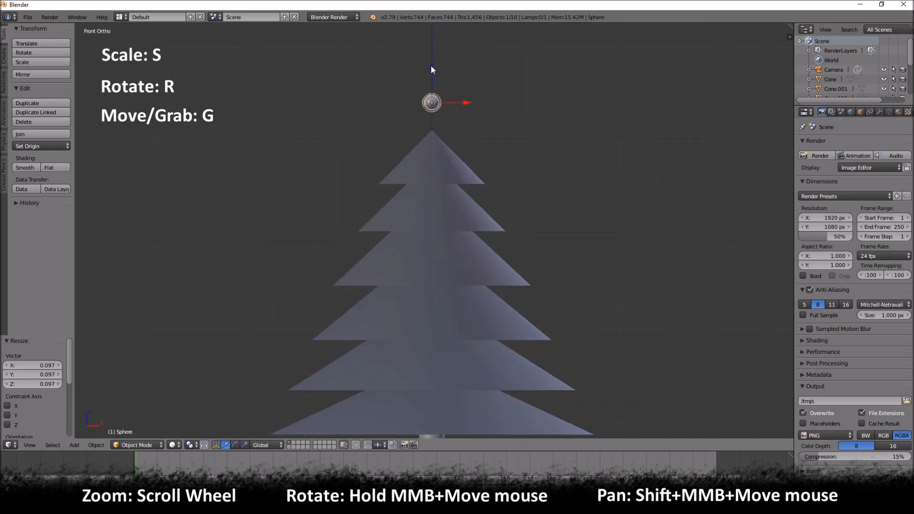
drag(431, 69, 437, 155)
drag(467, 197, 518, 191)
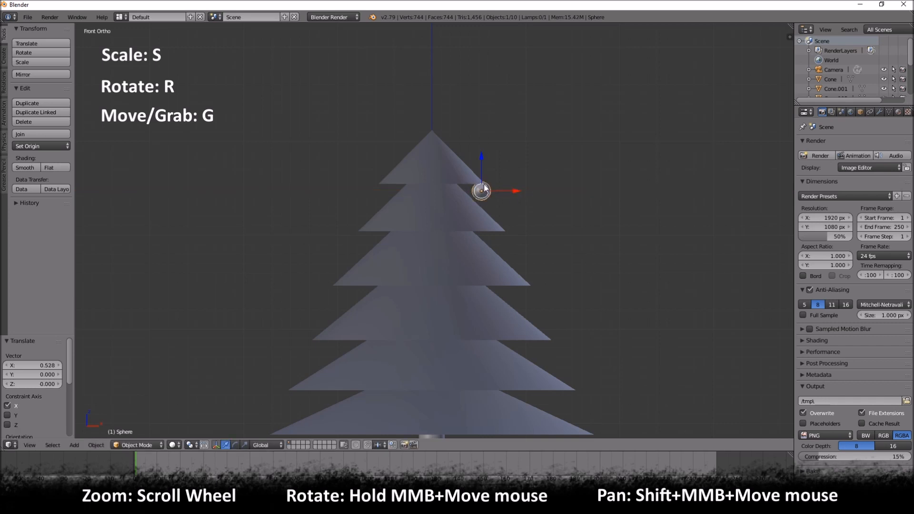
Step: In a wireframe top view, nudge the sphere about 0.032 along X and -0.018 along Y
scroll(486, 180, up, 2)
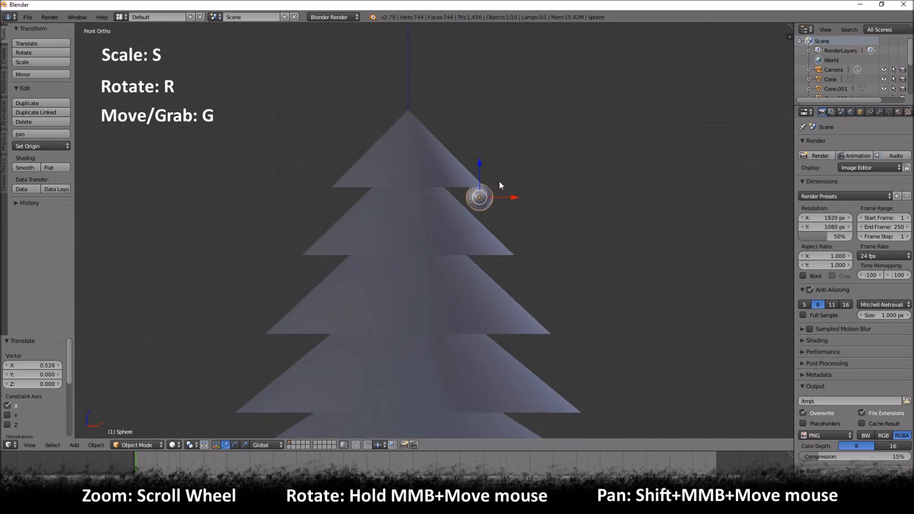
key(KP_7)
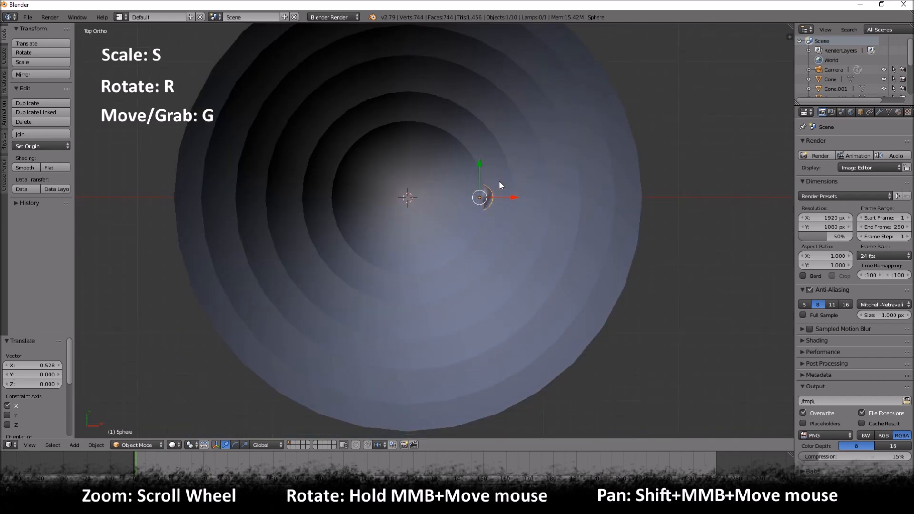
key(z)
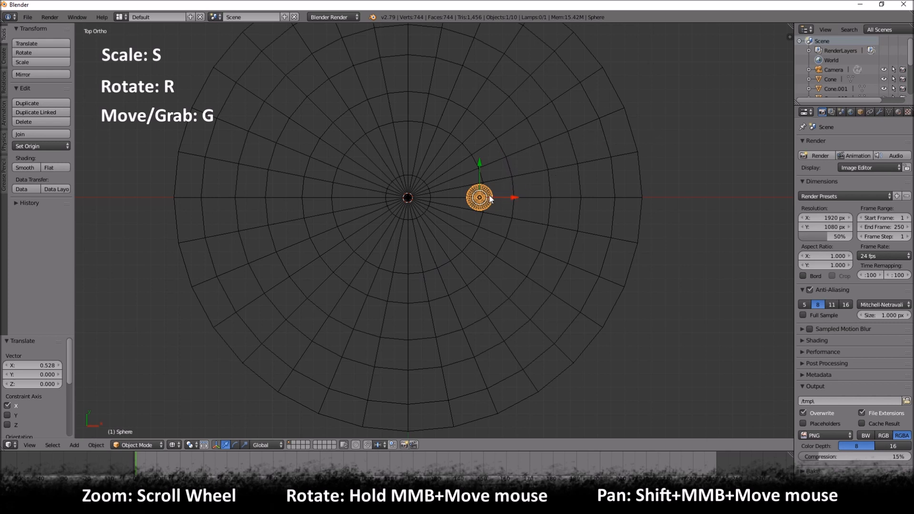
key(g)
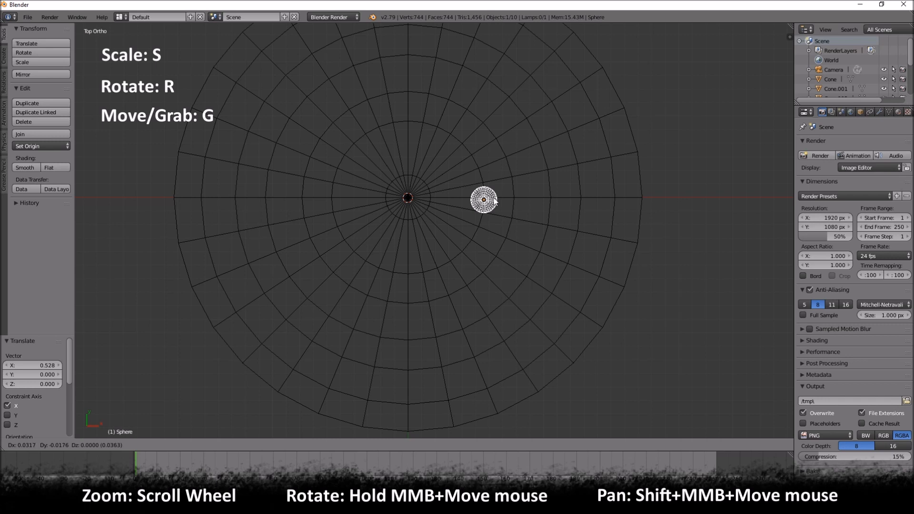
click(495, 199)
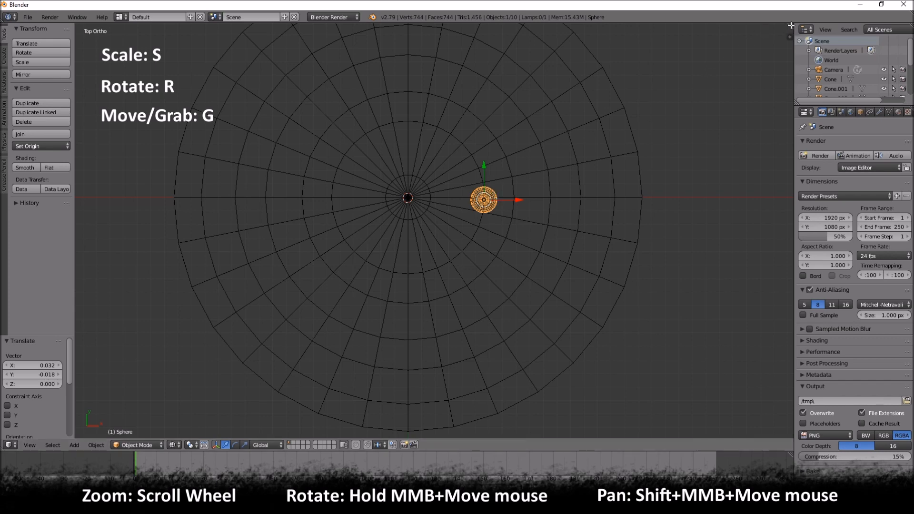
Step: Split the 3D view into two side-by-side views, one showing the tree from the front and the other from the top
drag(791, 25, 446, 35)
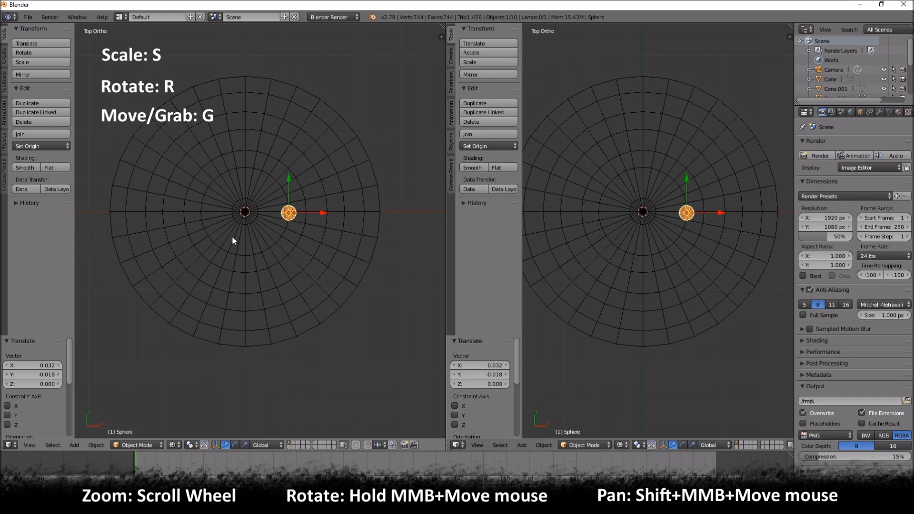
key(KP_1)
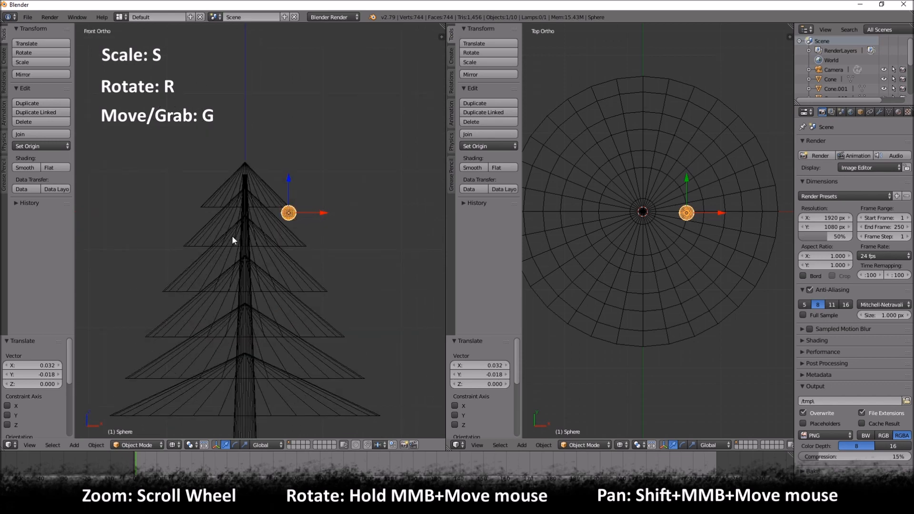
shift+middle_drag(277, 312, 290, 222)
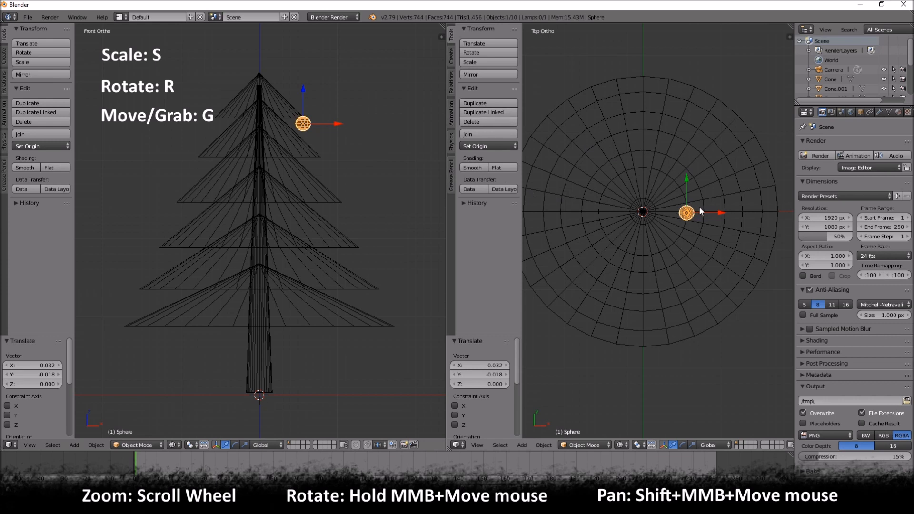
Step: Duplicate the sphere three times in the top view, spacing the copies around the topmost cone's rim
key(shift+d)
click(680, 242)
key(shift+d)
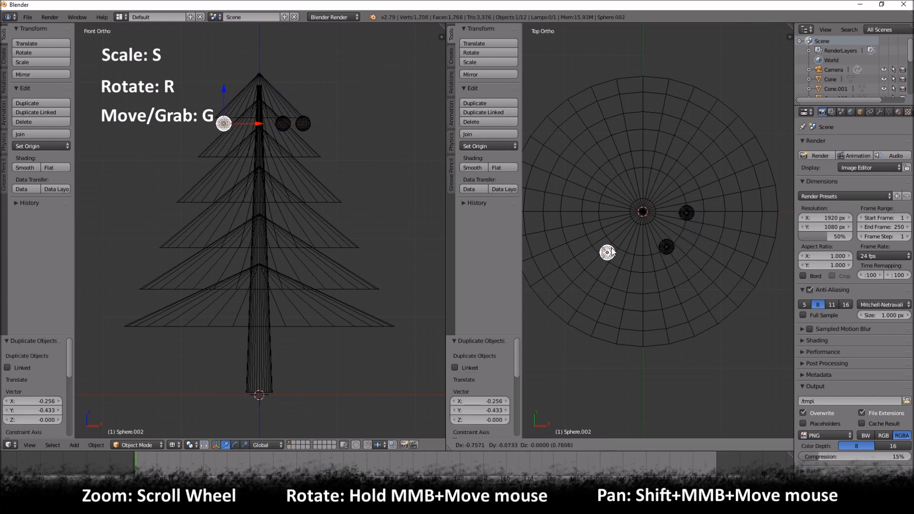
click(611, 229)
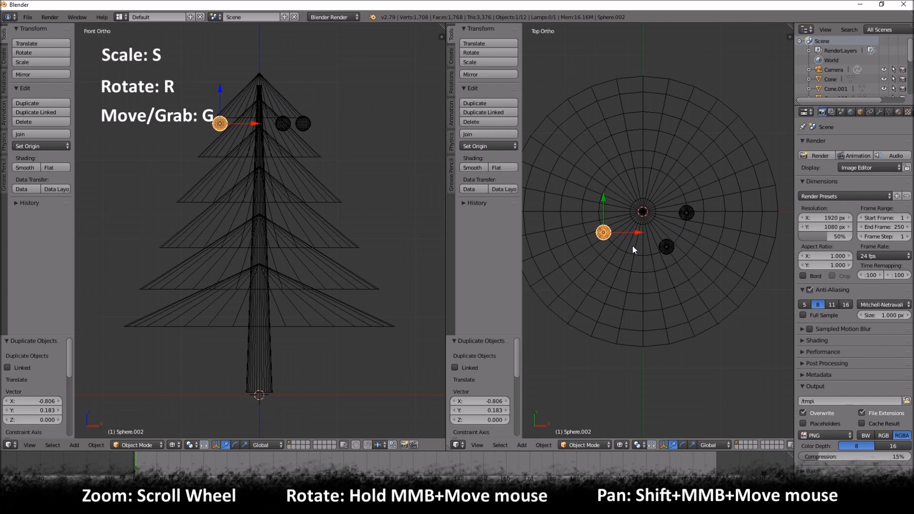
key(shift+d)
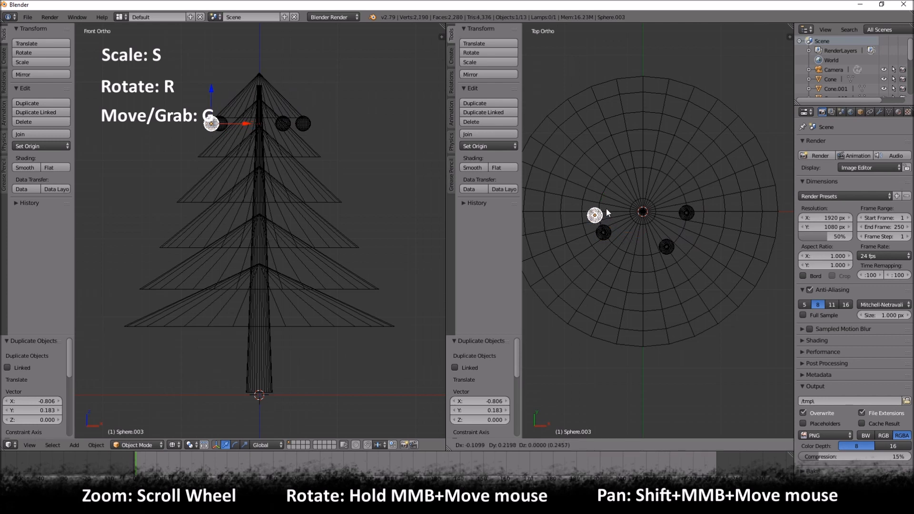
click(616, 185)
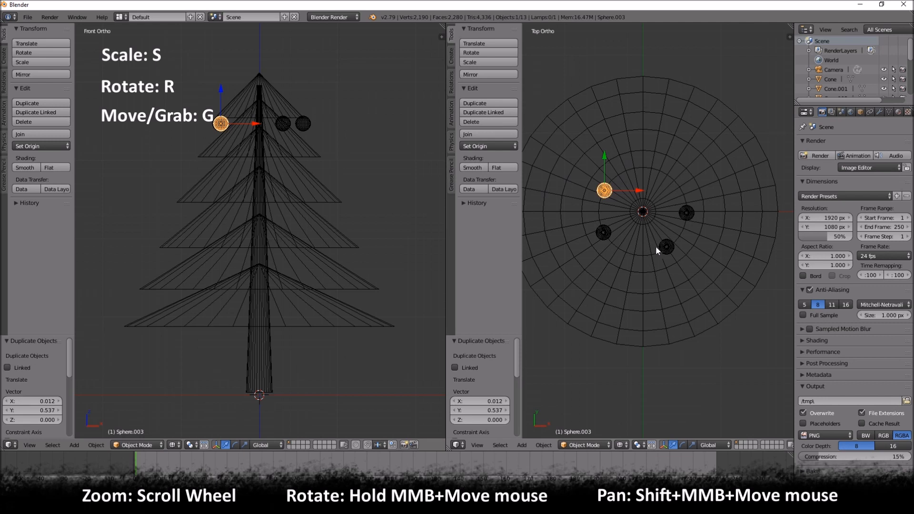
Step: Try to duplicate all four spheres together down to the second cone, offset about -0.507 along Z and -0.018 along X
right_click(669, 247)
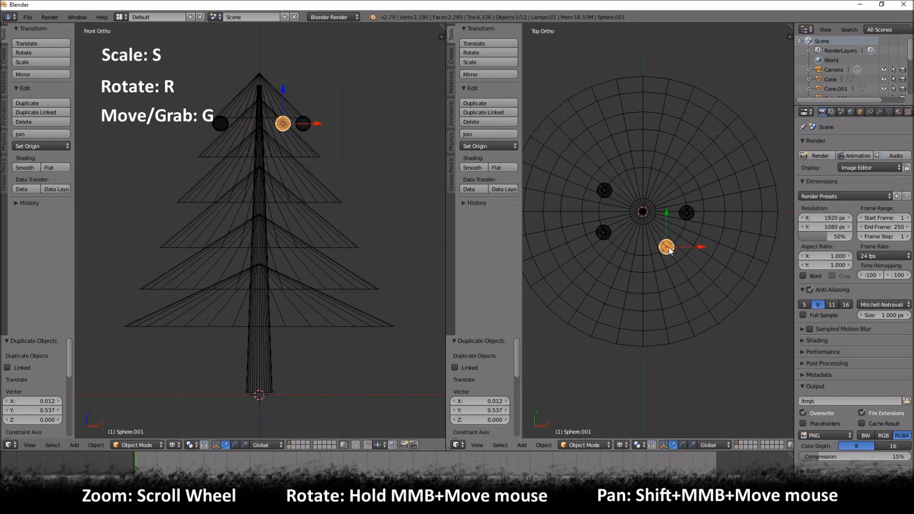
shift+right_click(686, 213)
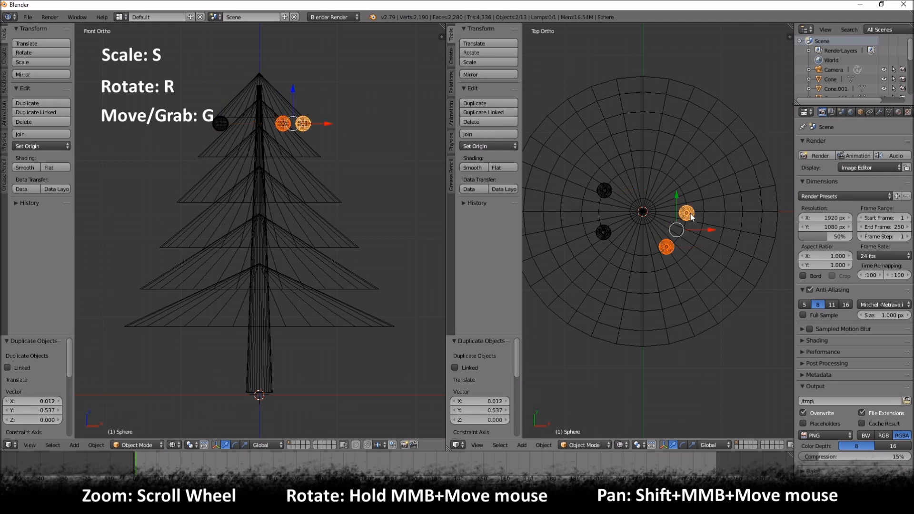
shift+right_click(602, 233)
shift+right_click(603, 191)
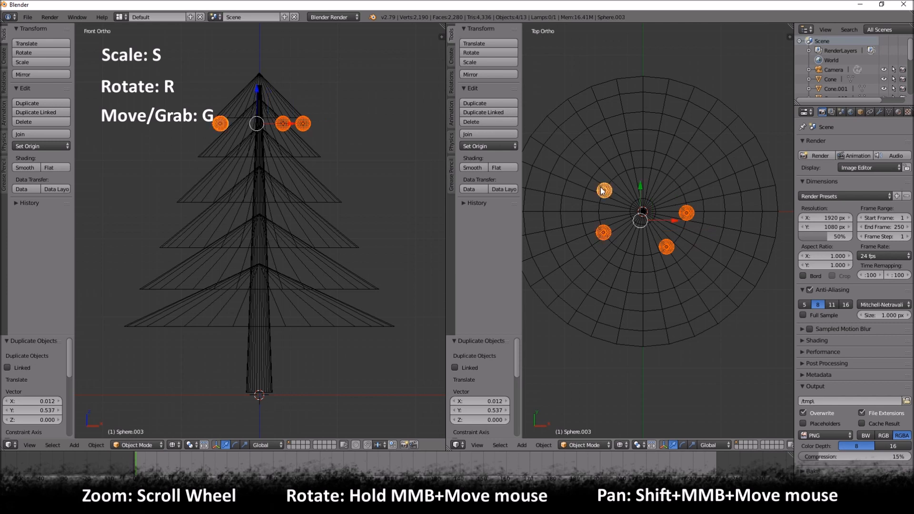
right_click(603, 191)
shift+right_click(598, 230)
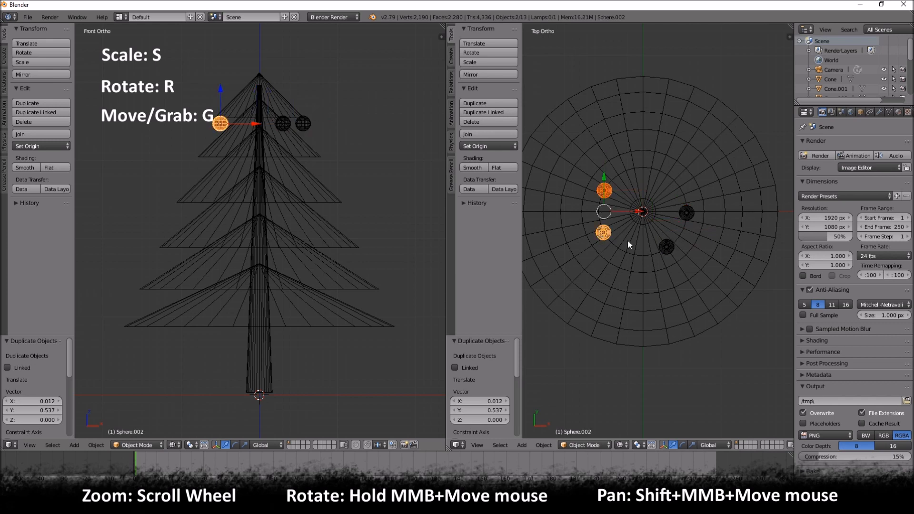
shift+right_click(666, 248)
shift+right_click(686, 212)
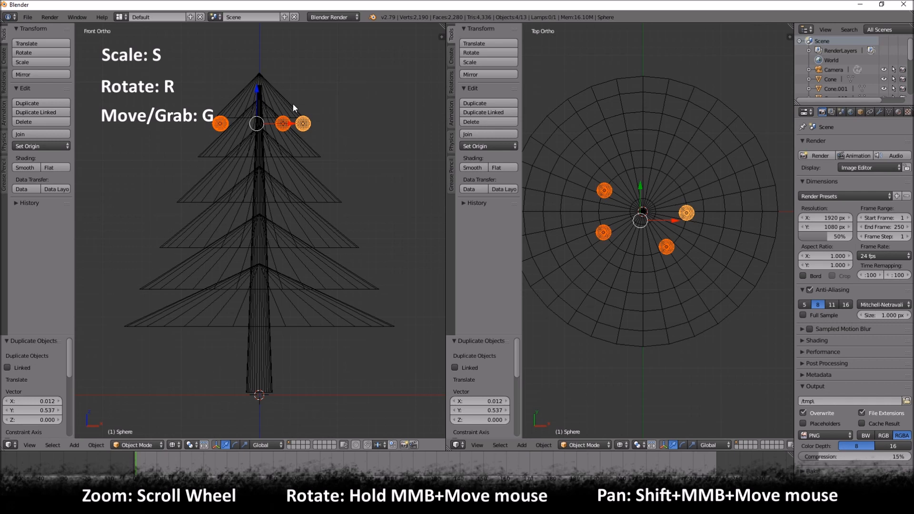
key(shift+d)
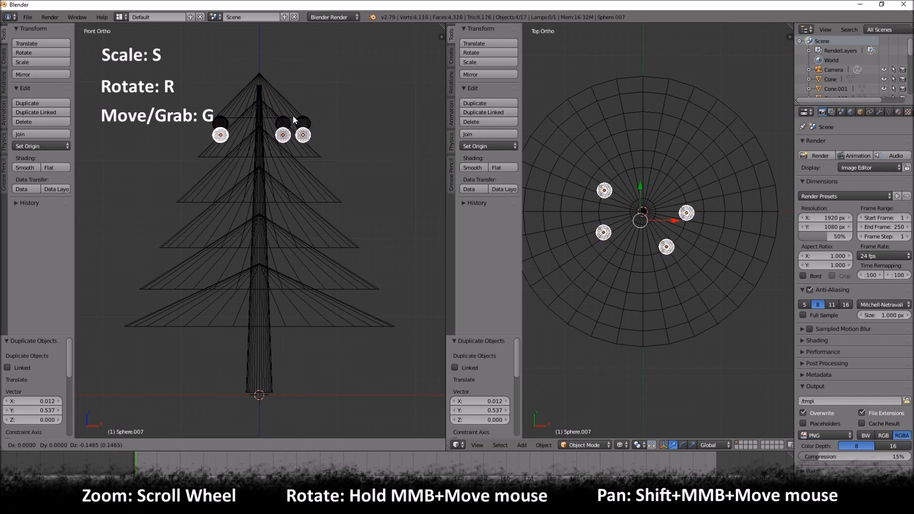
click(292, 144)
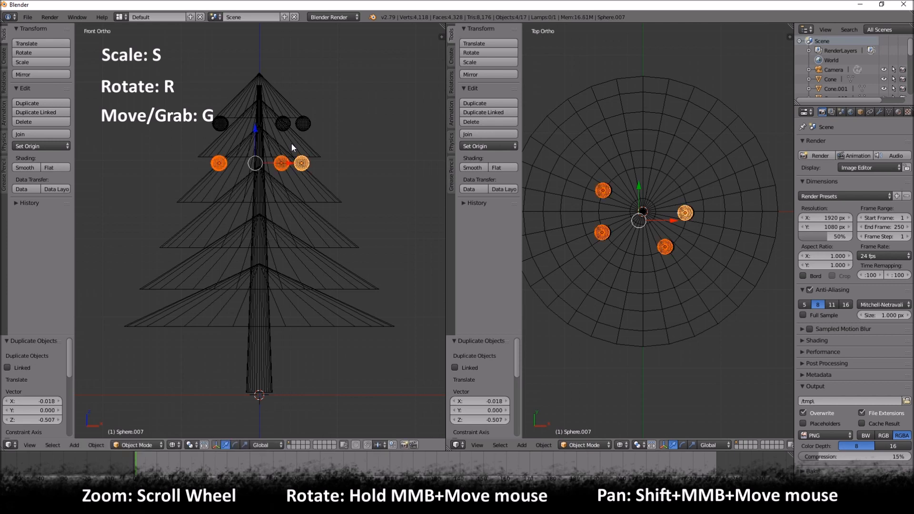
click(686, 214)
key(g)
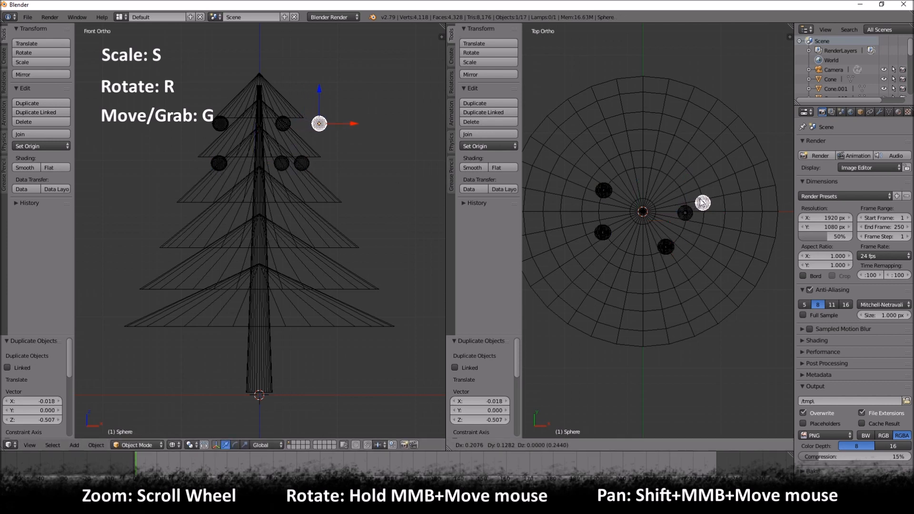
key(Escape)
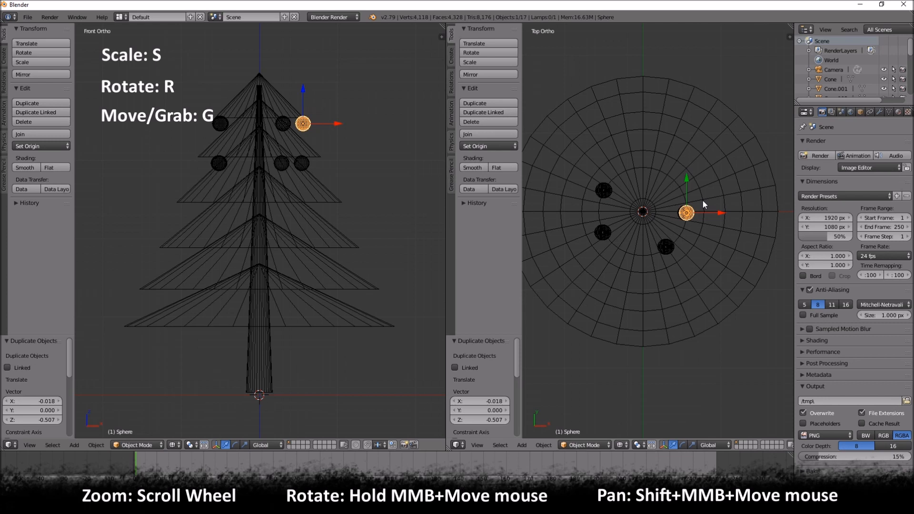
Step: Undo the joint duplication of the four spheres
key(ctrl+z)
key(ctrl+z)
key(ctrl+z)
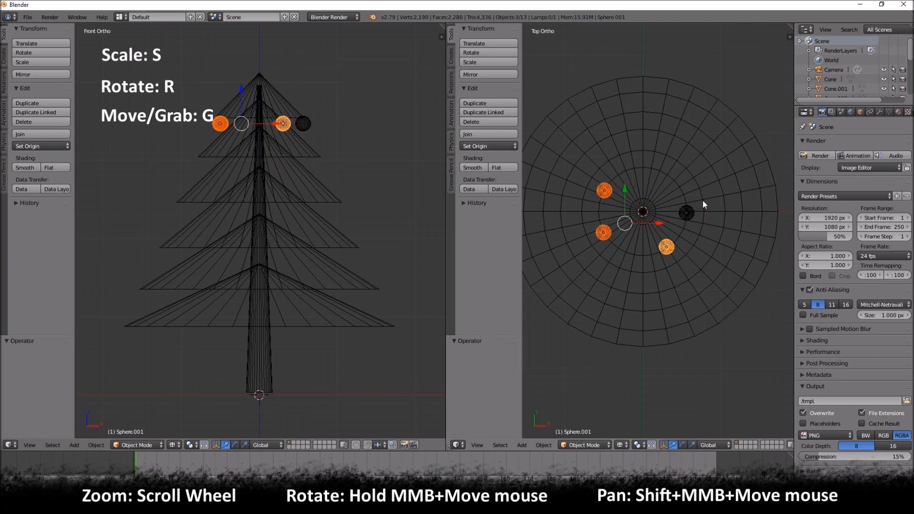
Step: Duplicate the outermost sphere to the second cone's rim, offset about 0.171 along X and -0.513 along Z, and shift the copy about -0.25 along Y
right_click(307, 123)
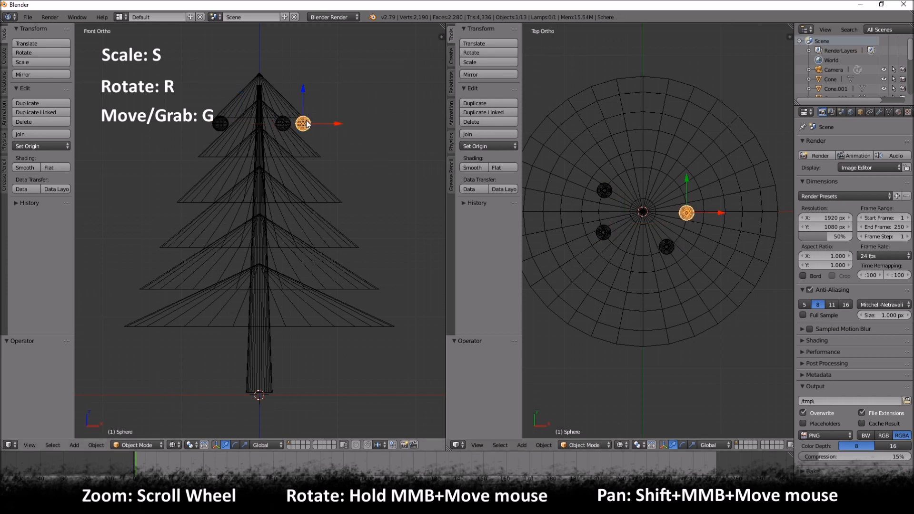
key(shift+d)
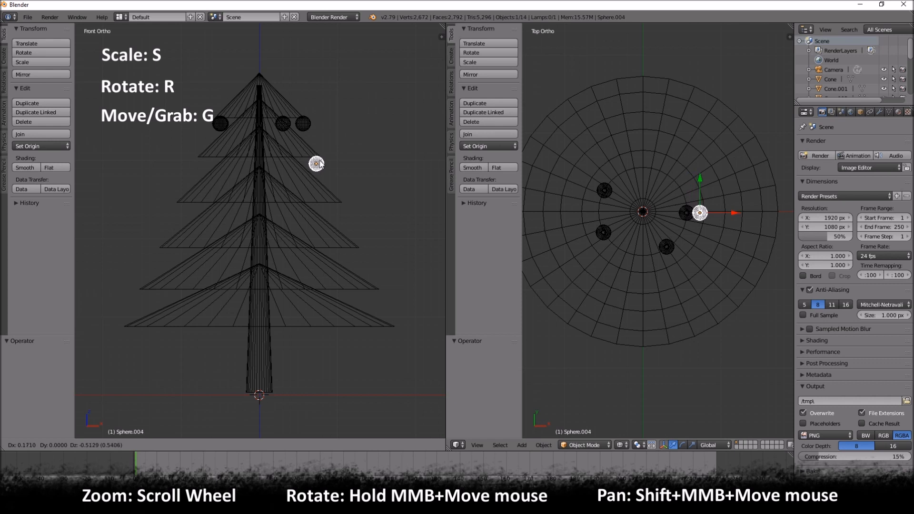
click(316, 164)
key(g)
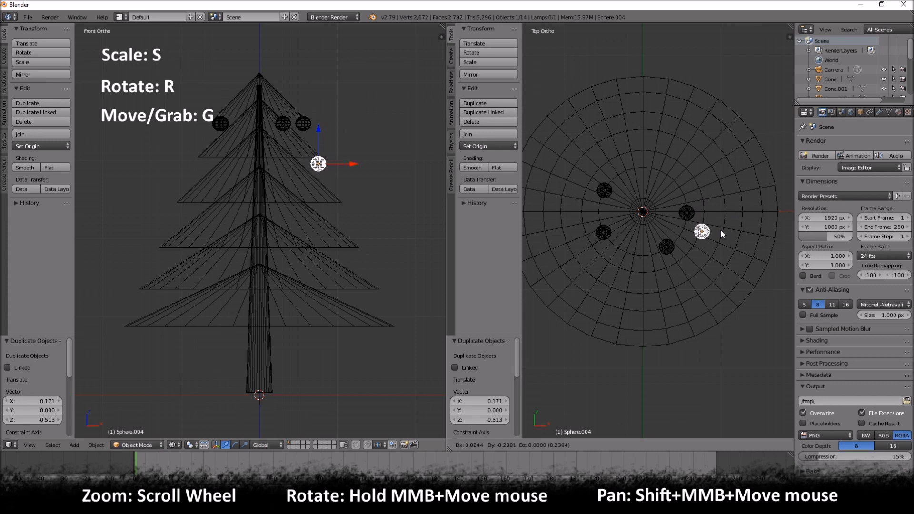
click(721, 231)
Step: Place three more sphere duplicates around the second cone's rim, working in the top view
key(shift+d)
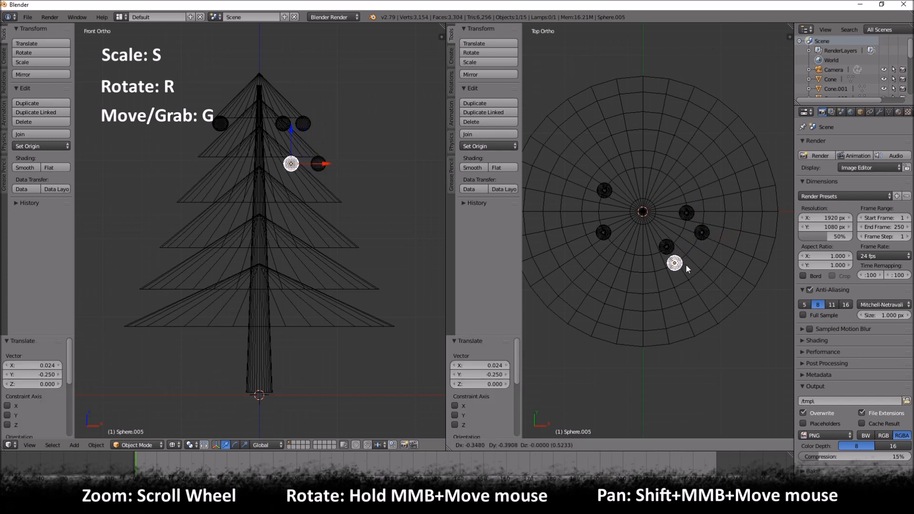
click(642, 274)
key(shift+d)
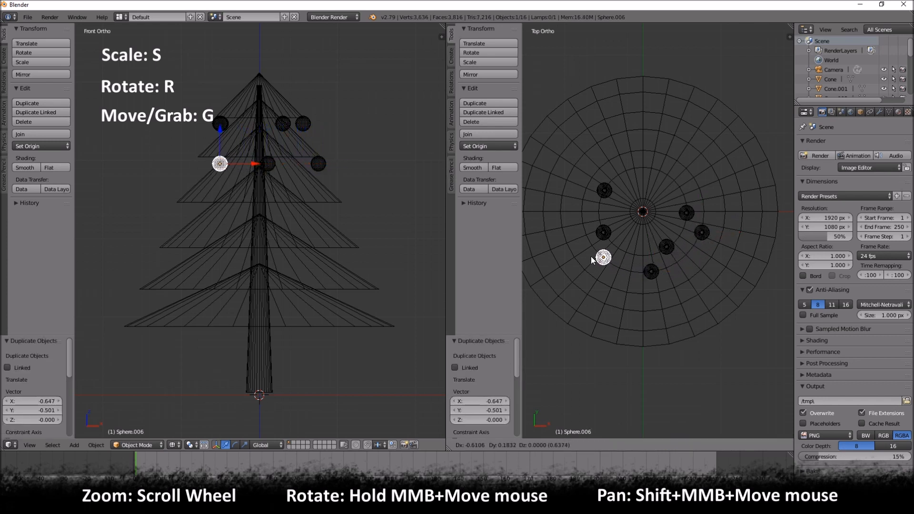
click(590, 256)
key(shift+d)
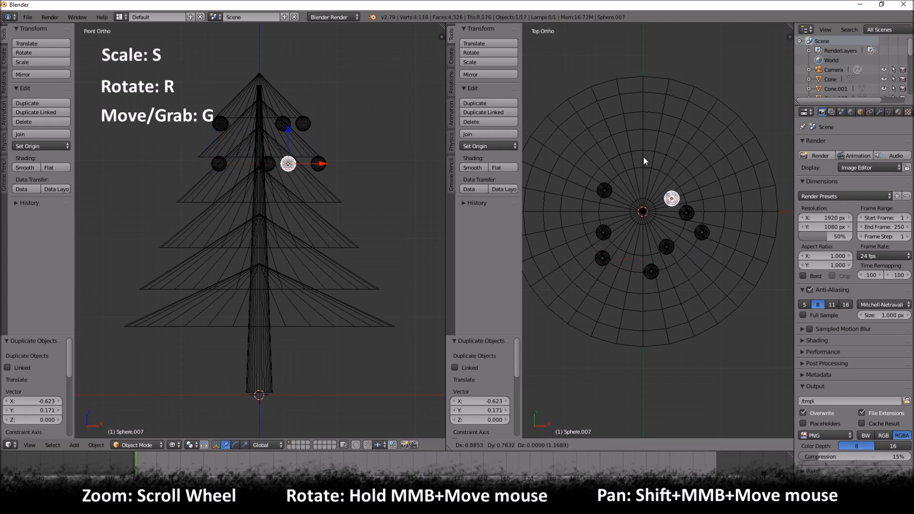
click(665, 142)
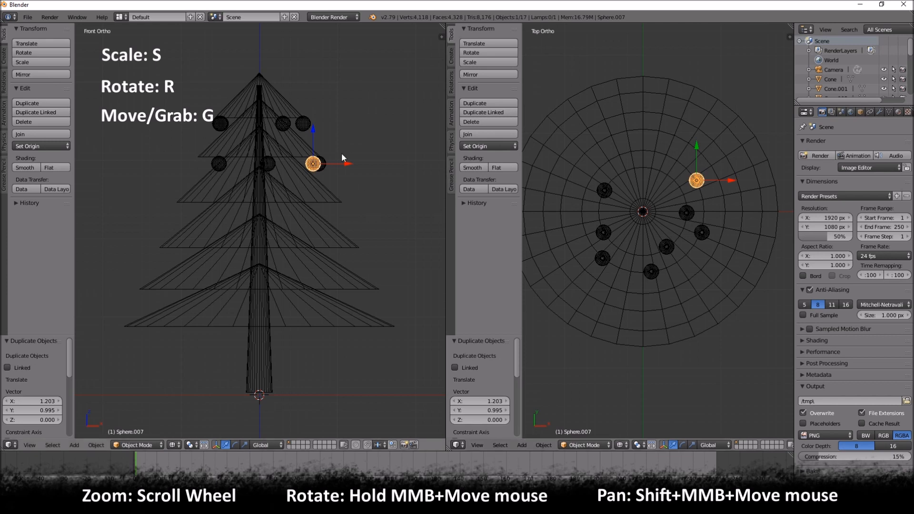
Step: Duplicate the last sphere about -0.568 along Z to the third cone, and move the copy outward to its rim about 0.275 along X and -0.195 along Y
key(shift+d)
click(347, 196)
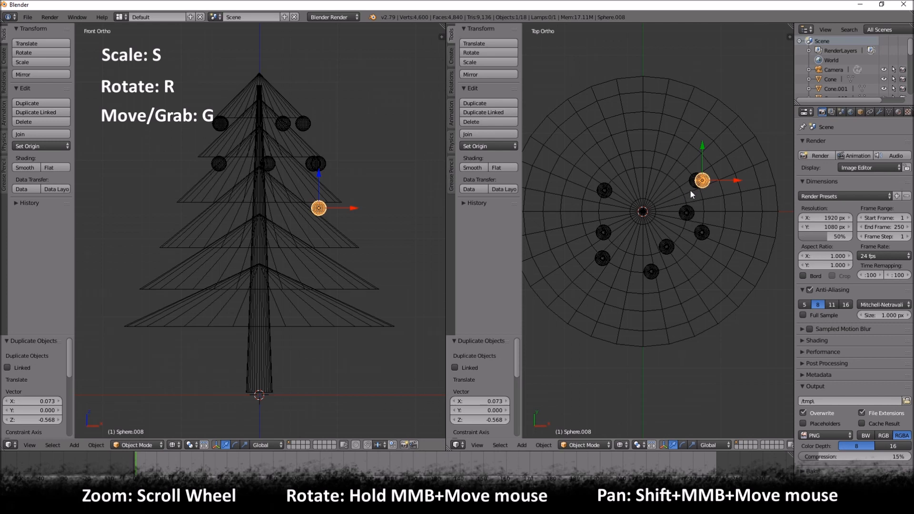
key(g)
click(712, 206)
key(g)
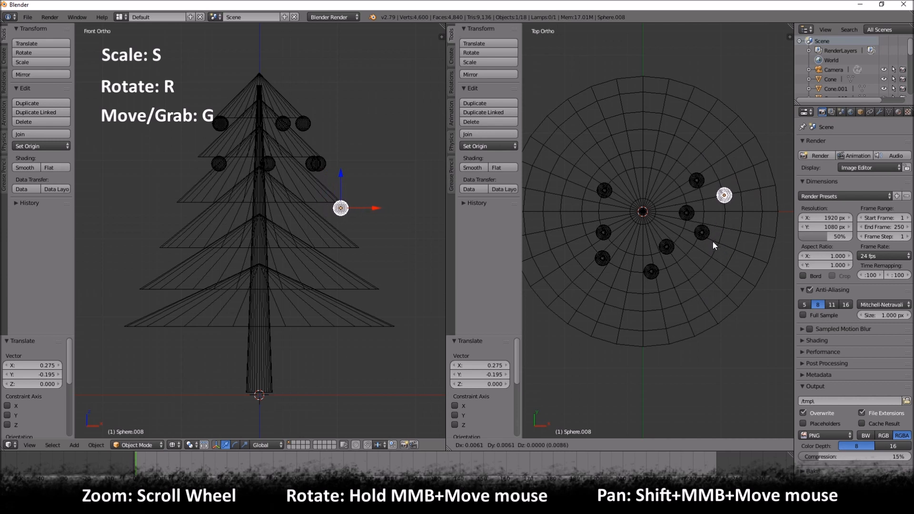
click(713, 245)
Step: Place three more sphere duplicates around the third cone's rim, working in the top view
key(shift+d)
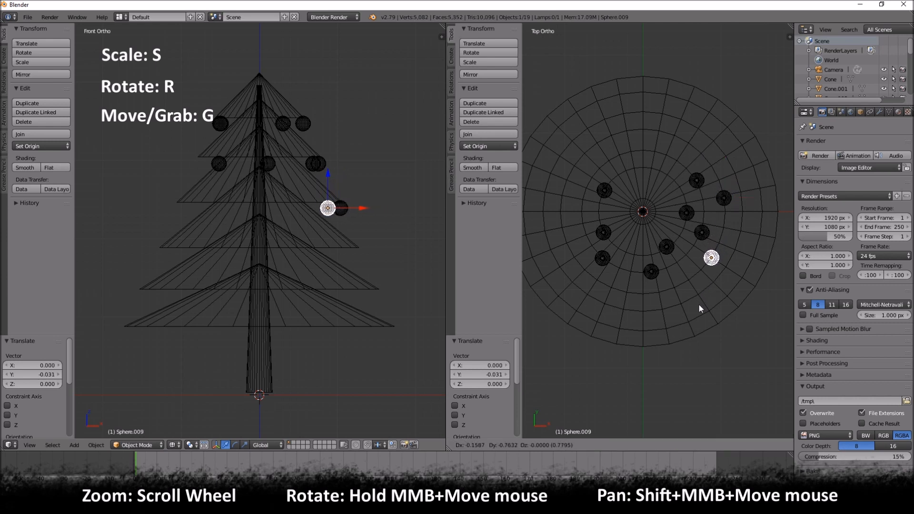
click(698, 310)
key(shift+d)
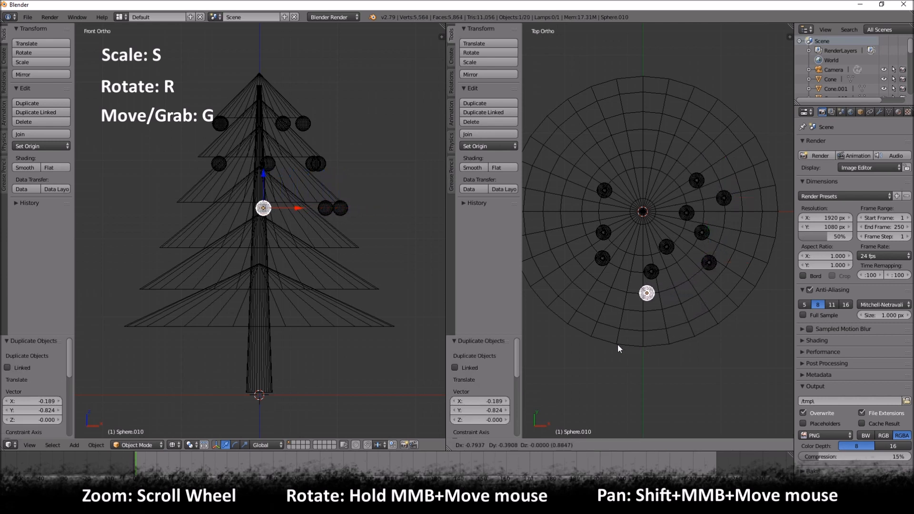
click(592, 342)
key(shift+d)
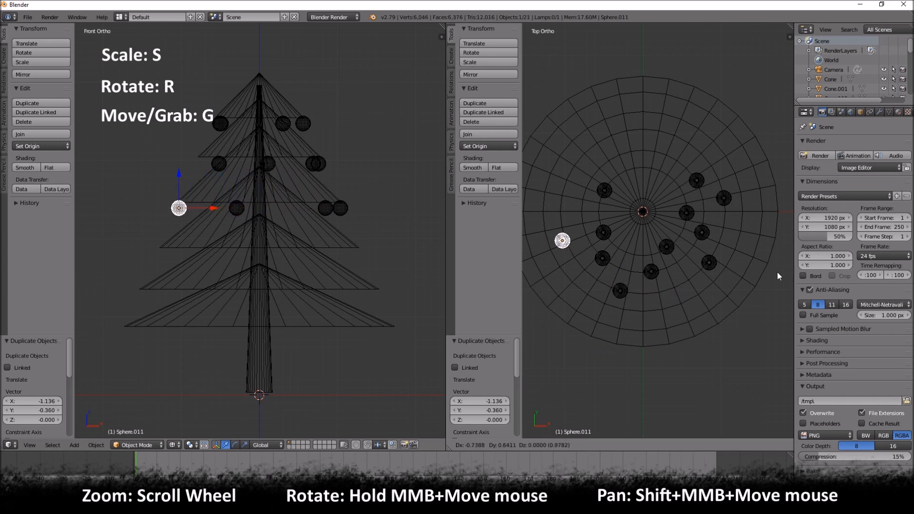
click(782, 272)
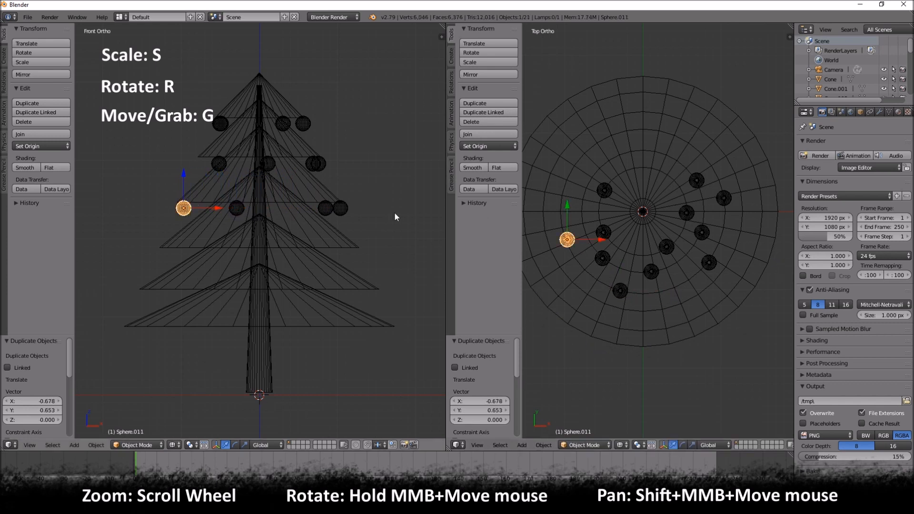
Step: Duplicate the last sphere to the fourth cone, offset about -0.183 along X and -0.586 along Z, and shift the copy about 0.061 along X and -0.336 along Y
key(shift+d)
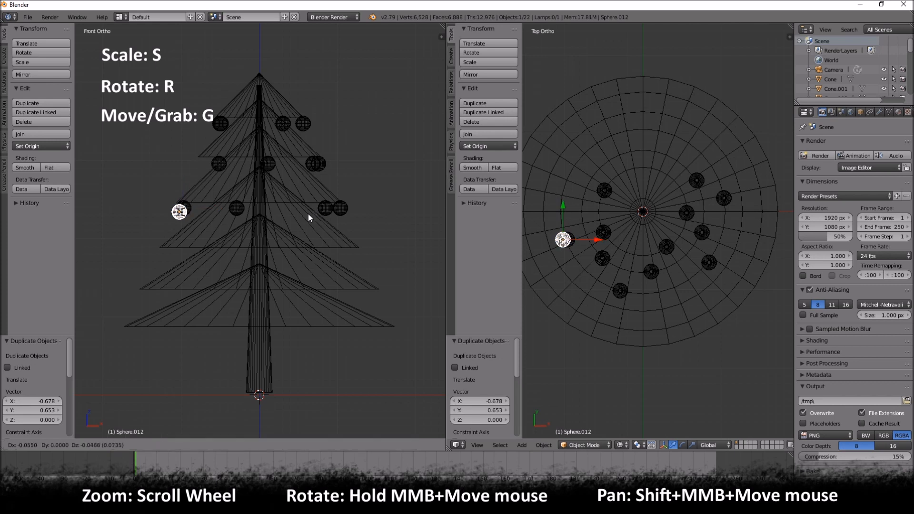
click(298, 255)
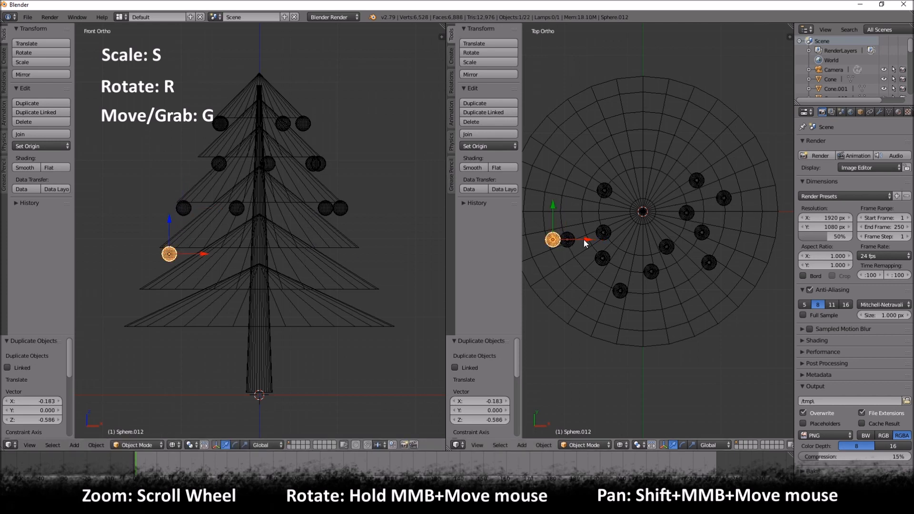
key(g)
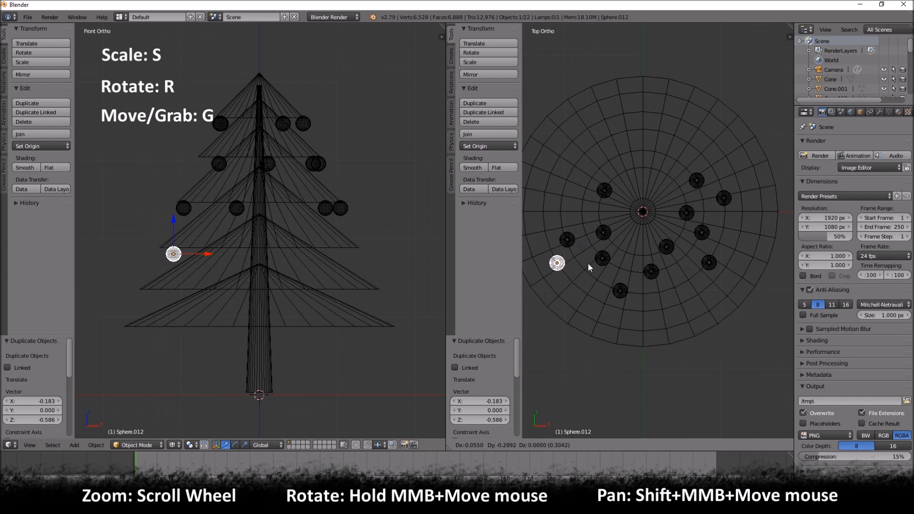
click(589, 265)
Step: Place four more sphere duplicates around the front half of the fourth cone's rim, working in the top view
key(shift+d)
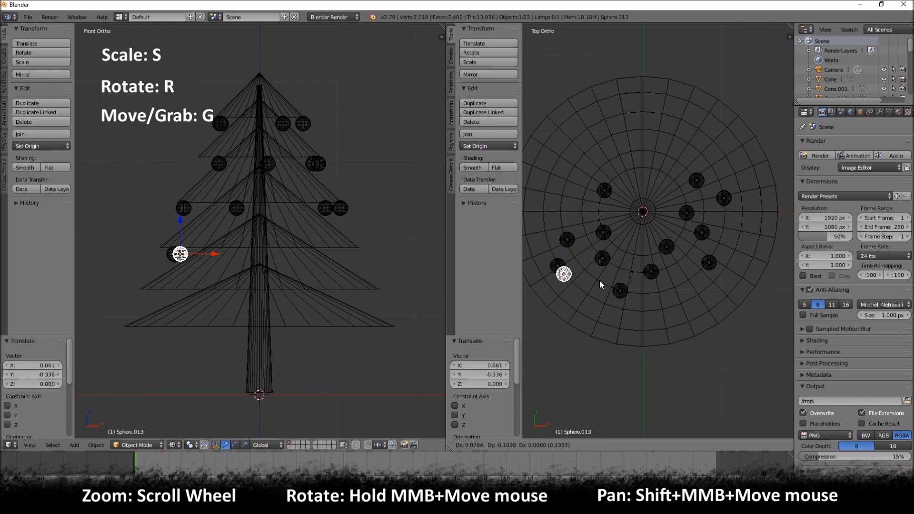
click(621, 297)
key(shift+d)
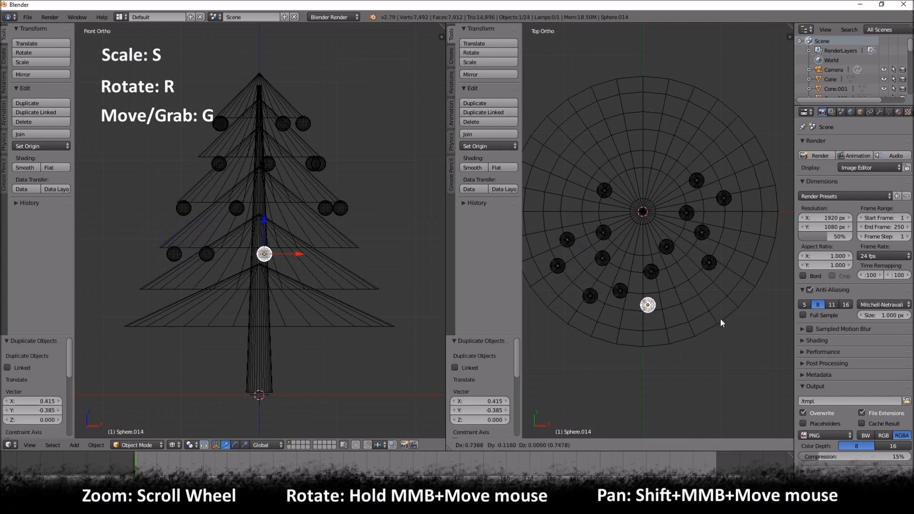
click(727, 324)
key(shift+d)
click(786, 311)
key(shift+d)
click(786, 260)
Step: Duplicate the last fourth-cone sphere in place and move the copy along the rim, about -0.061 along X and 1.160 along Y
key(shift+d)
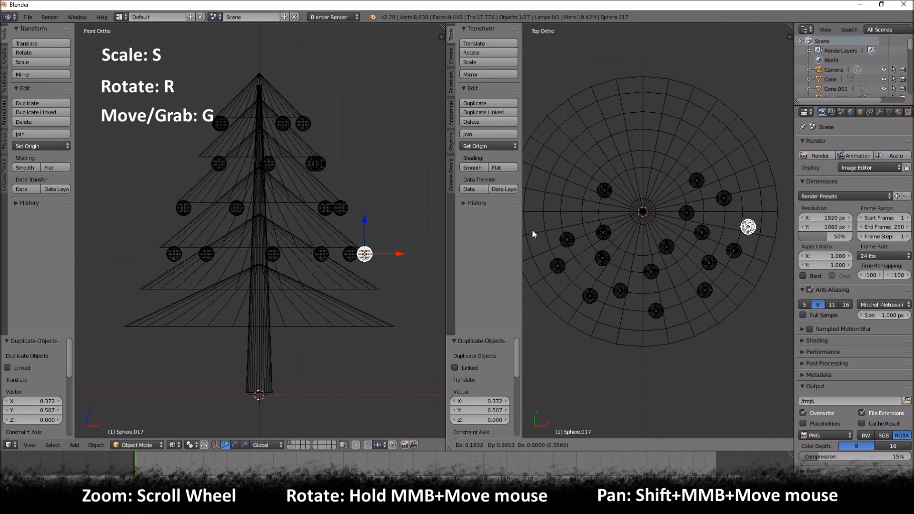
right_click(531, 236)
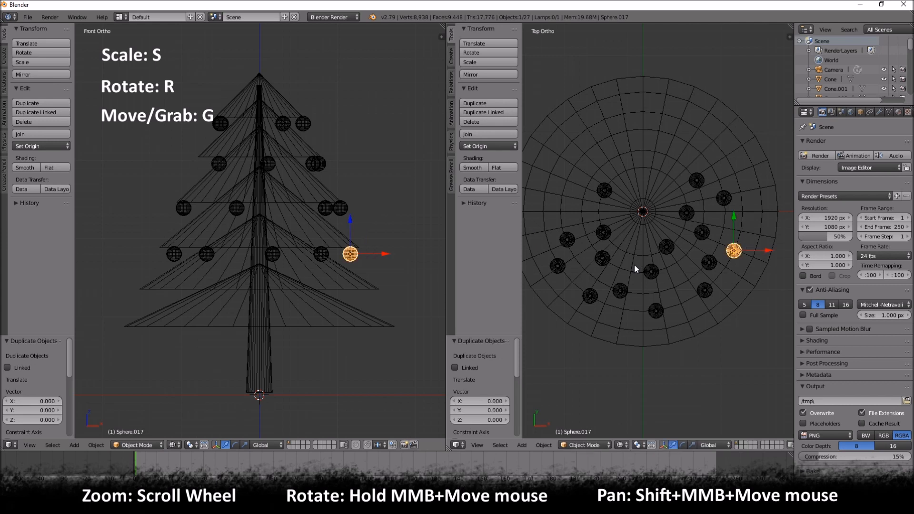
key(g)
click(629, 173)
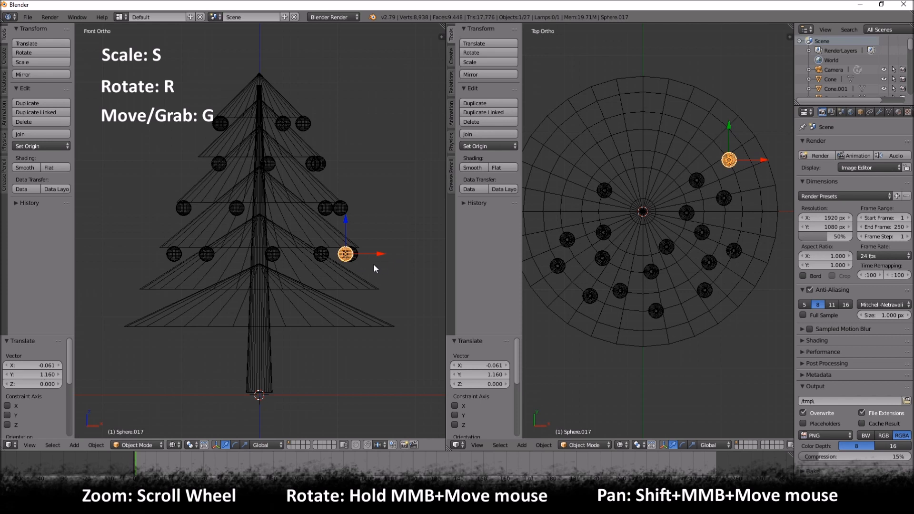
Step: Duplicate the last sphere to the fifth cone's rim, offset about 0.244 along X and -0.495 along Z, and leave nothing selected
key(shift+d)
click(393, 302)
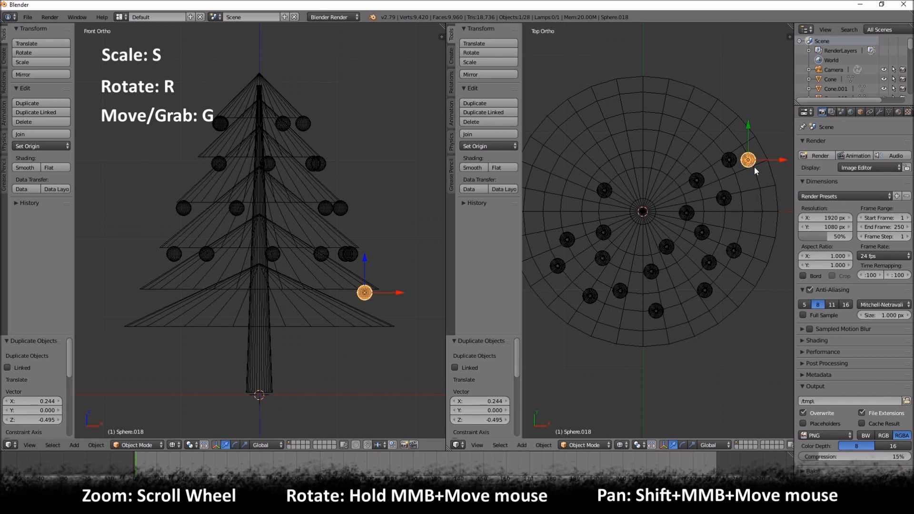
right_click(743, 180)
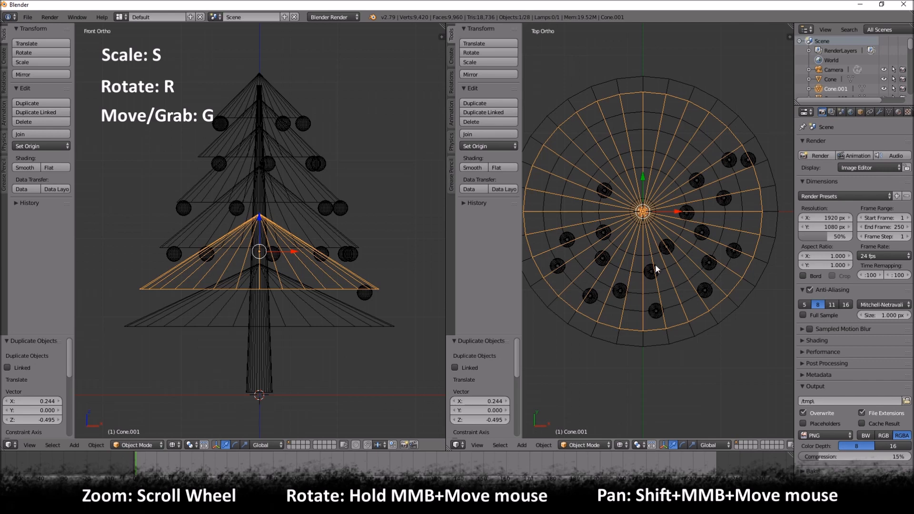
key(a)
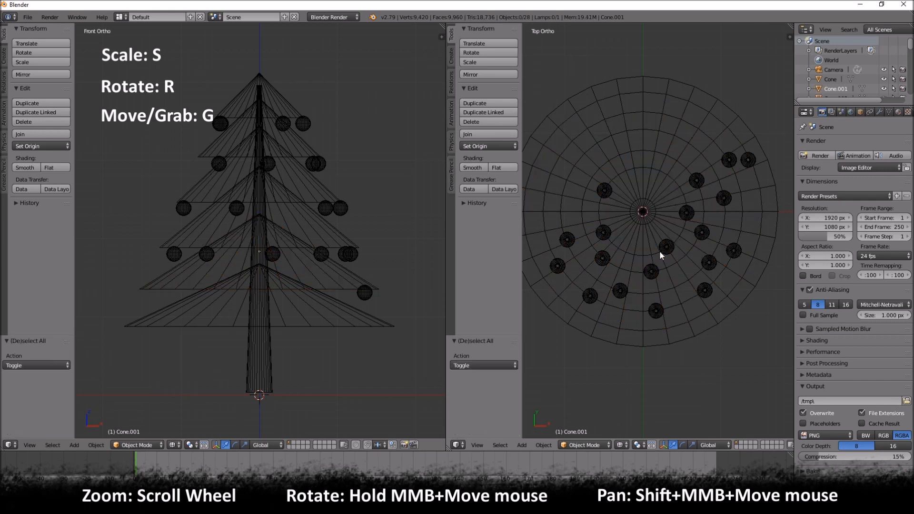
Step: Place two sphere duplicates along the fifth cone's rim, offset about 0.171, -0.806 and then -0.263, -0.696 in X and Y
right_click(749, 161)
key(shift+d)
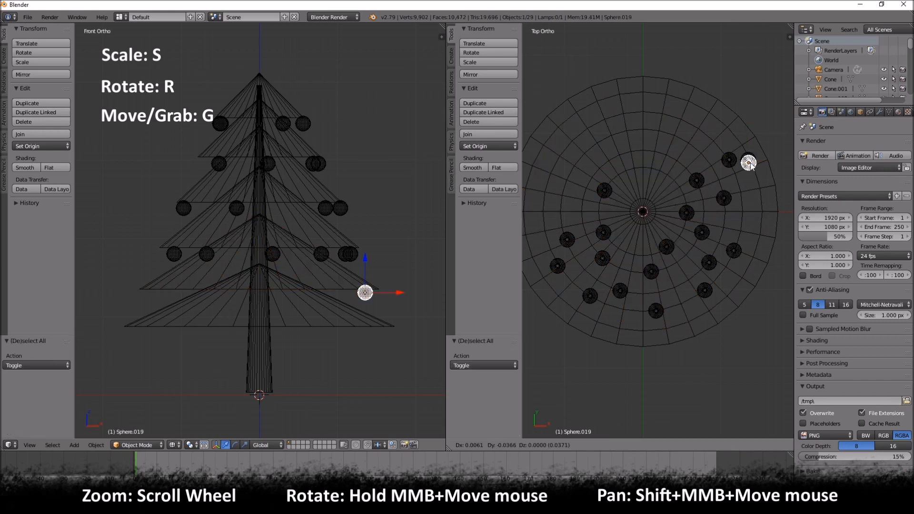
click(762, 223)
key(shift+d)
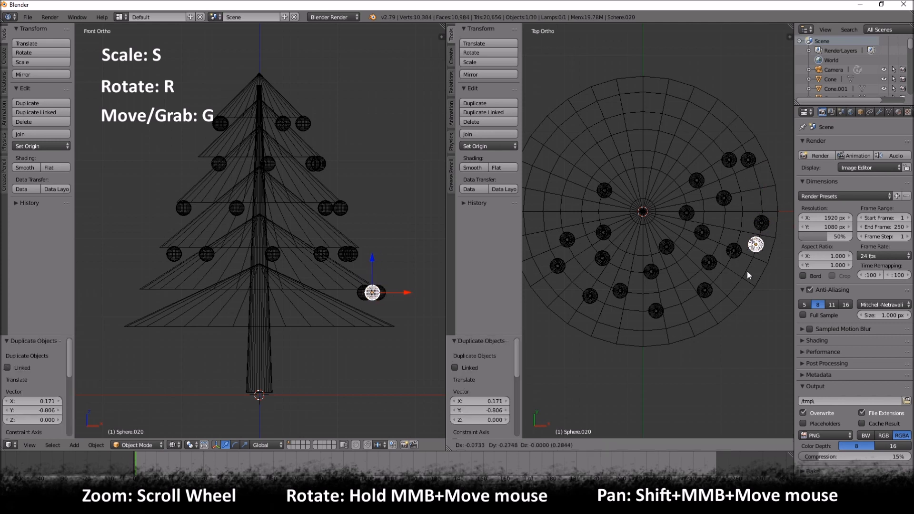
click(741, 277)
Step: Nudge the first sphere on the fifth cone's rim about 0.018 along X and -0.006 along Y
right_click(749, 161)
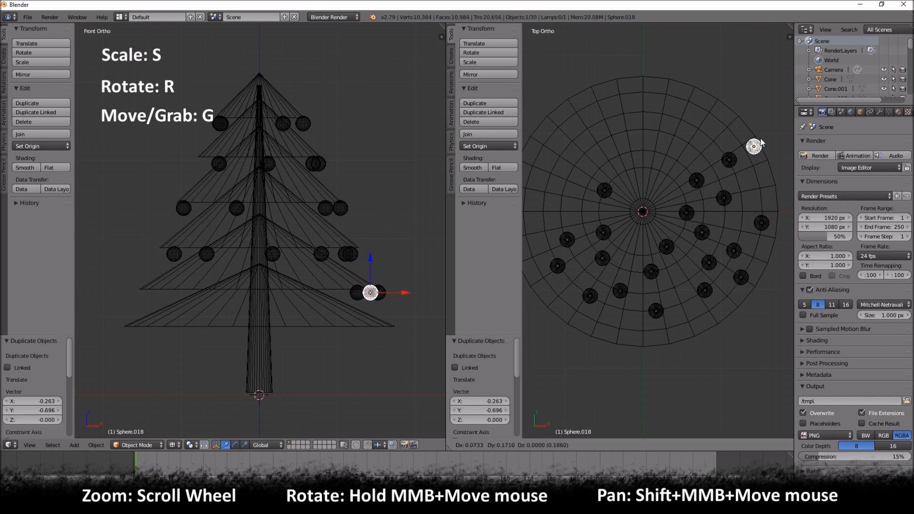
key(g)
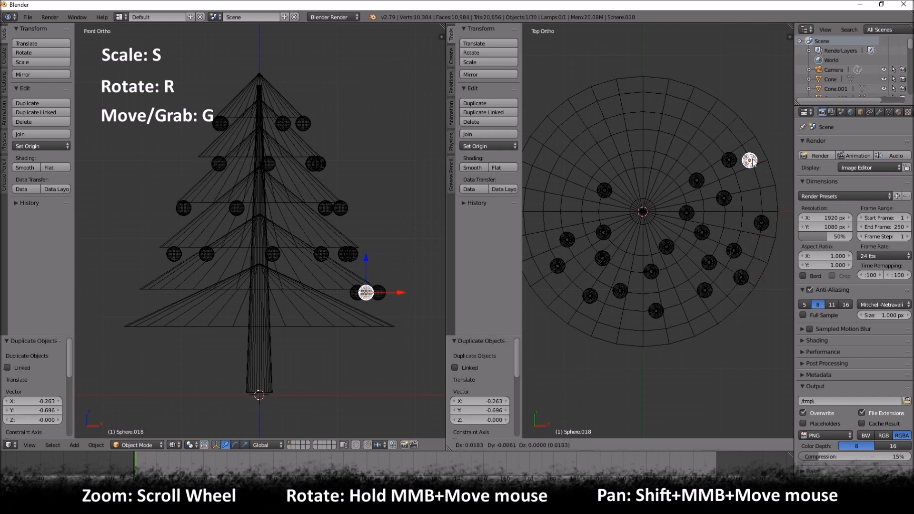
click(753, 165)
Step: Duplicate the fifth cone's last-placed sphere three times in succession, spacing the copies along the front of the rim
right_click(741, 280)
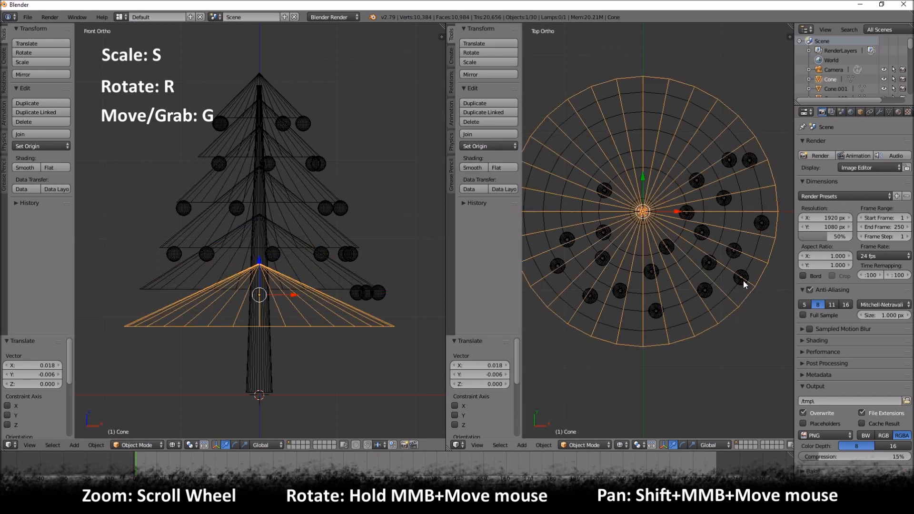
right_click(743, 284)
key(shift+d)
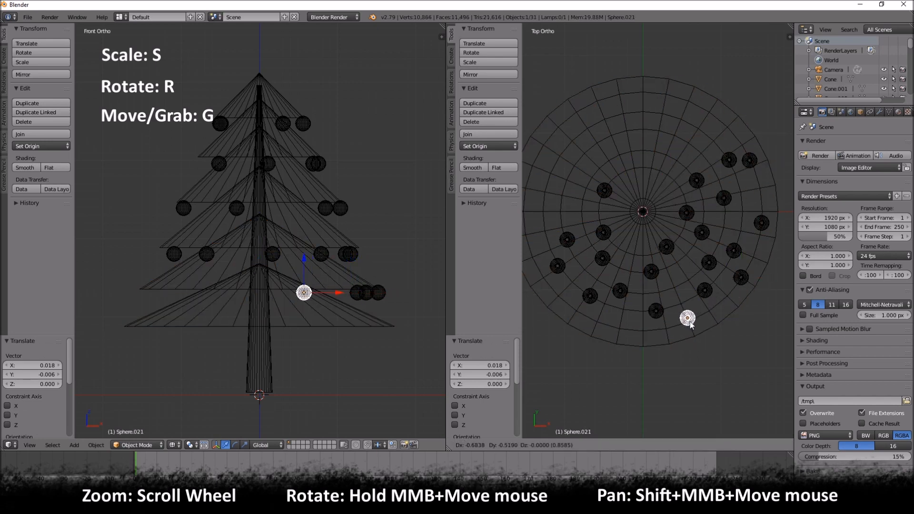
click(688, 319)
key(shift+d)
click(590, 337)
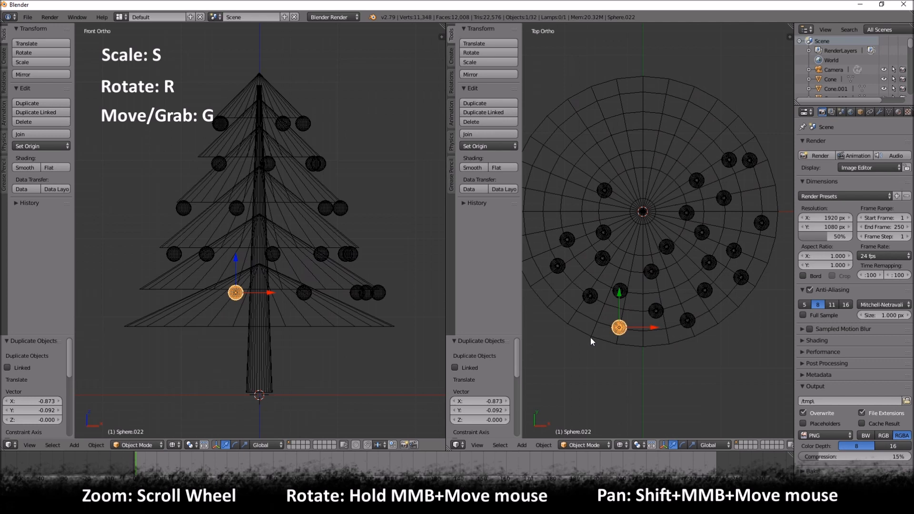
key(shift+d)
click(517, 296)
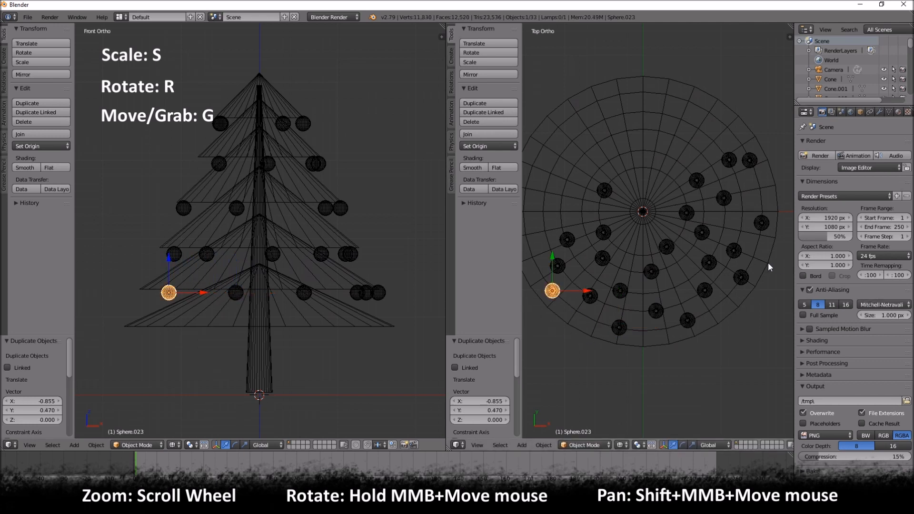
Step: Deselect everything and display the decorated tree in solid shading in the front viewport
key(a)
key(z)
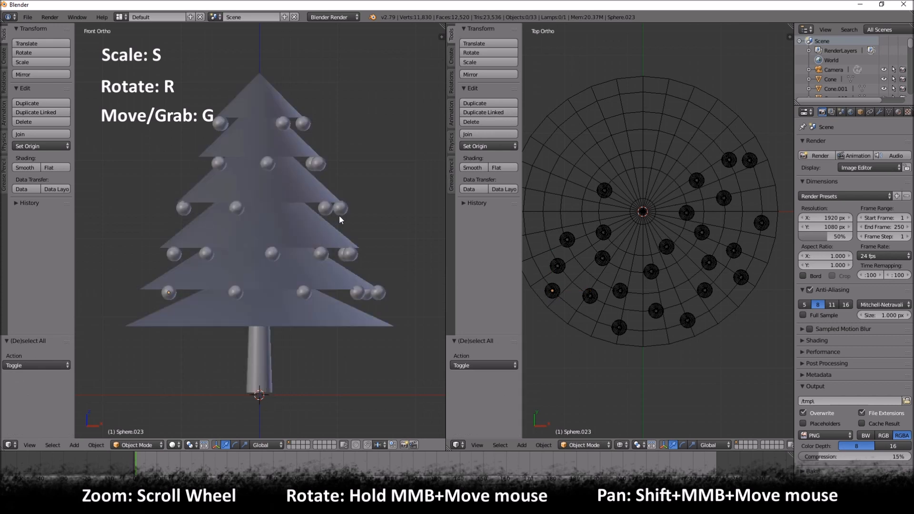
middle_drag(324, 202, 291, 232)
scroll(254, 225, down, 2)
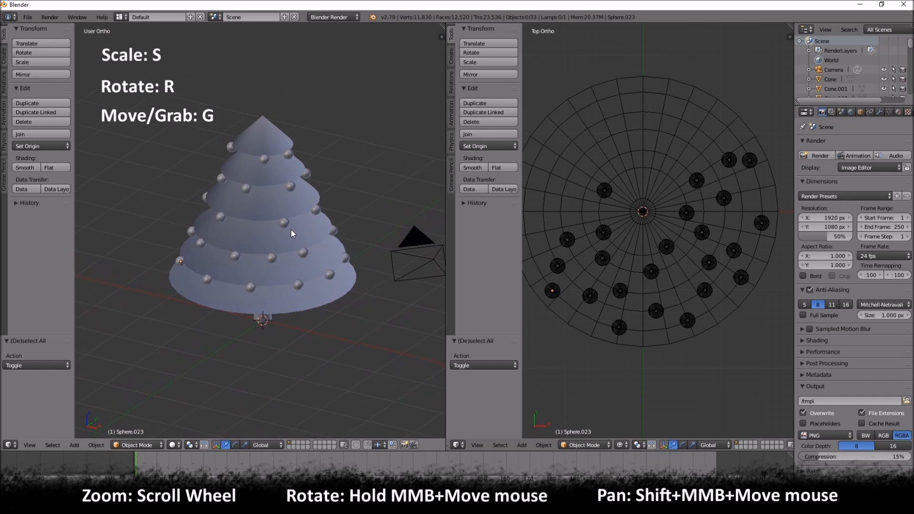
Step: Add an Ico Sphere at the tree's base in the front view and scale it to about 0.075
key(KP_1)
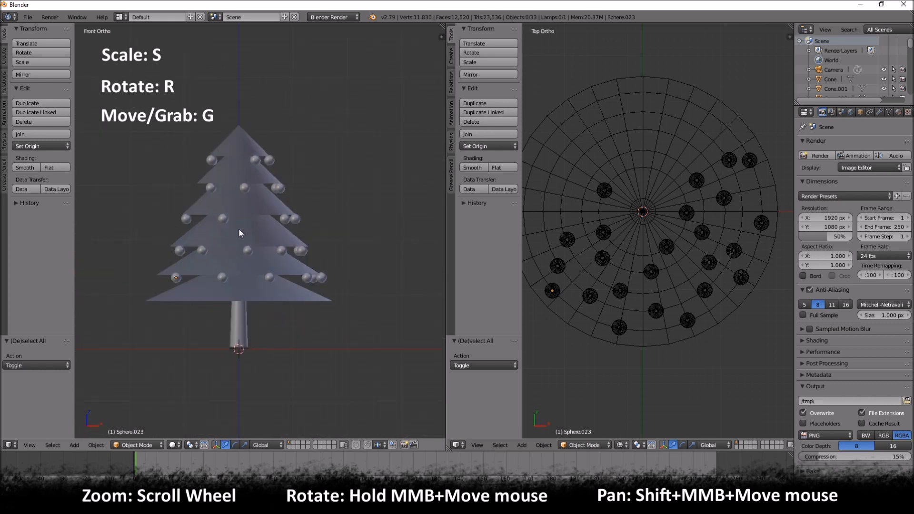
shift+middle_drag(257, 233, 303, 244)
key(shift+a)
mouse_move(303, 243)
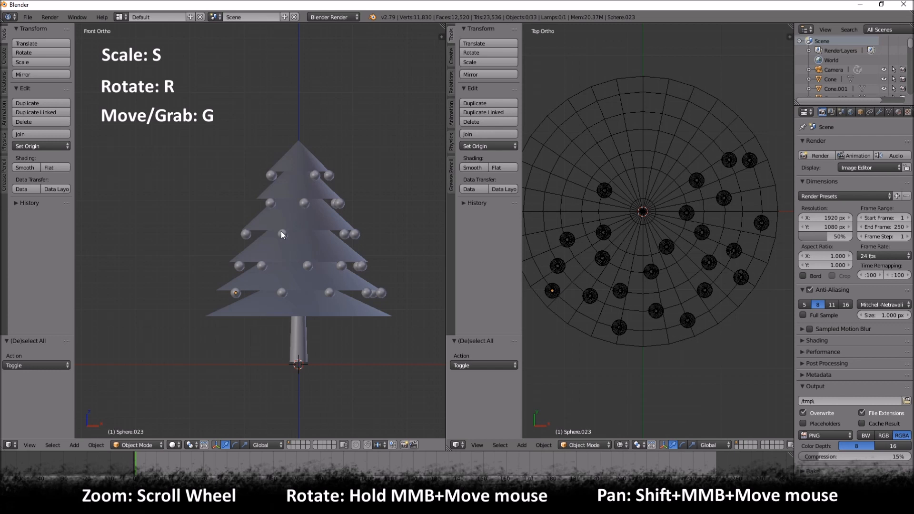
key(shift+a)
mouse_move(281, 230)
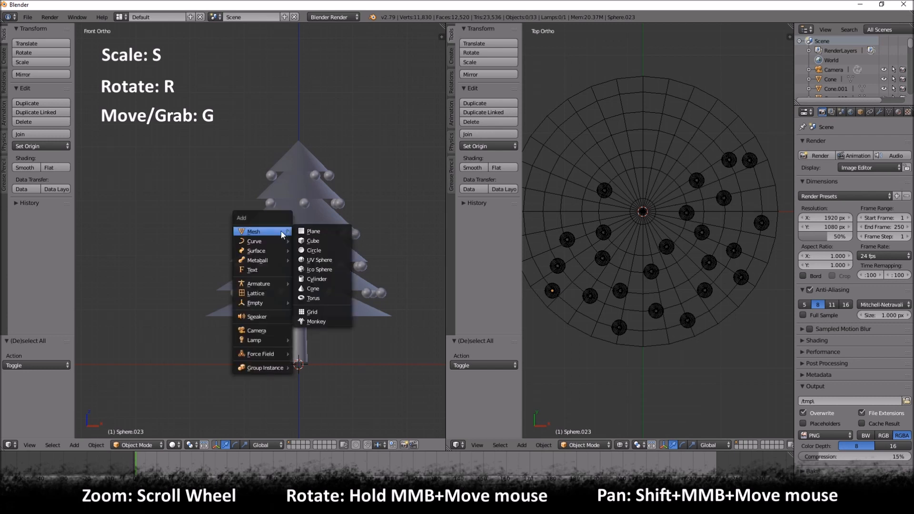
click(310, 269)
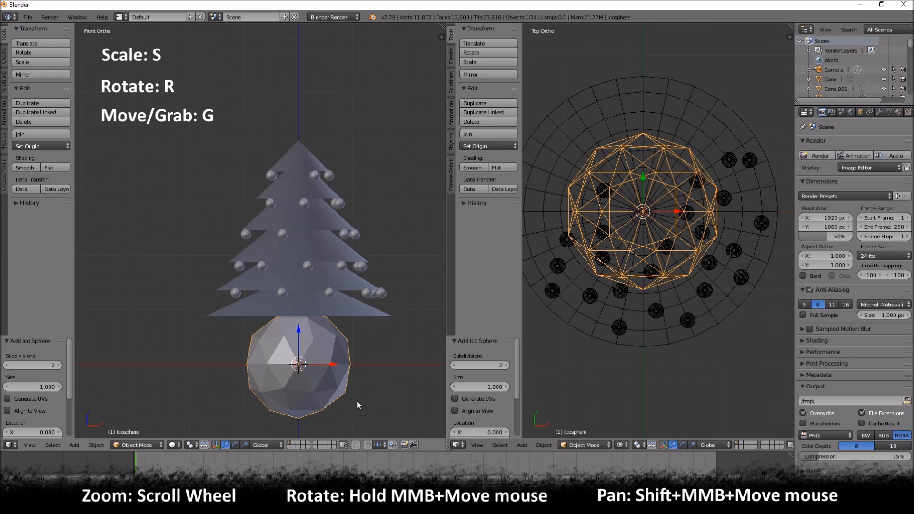
key(s)
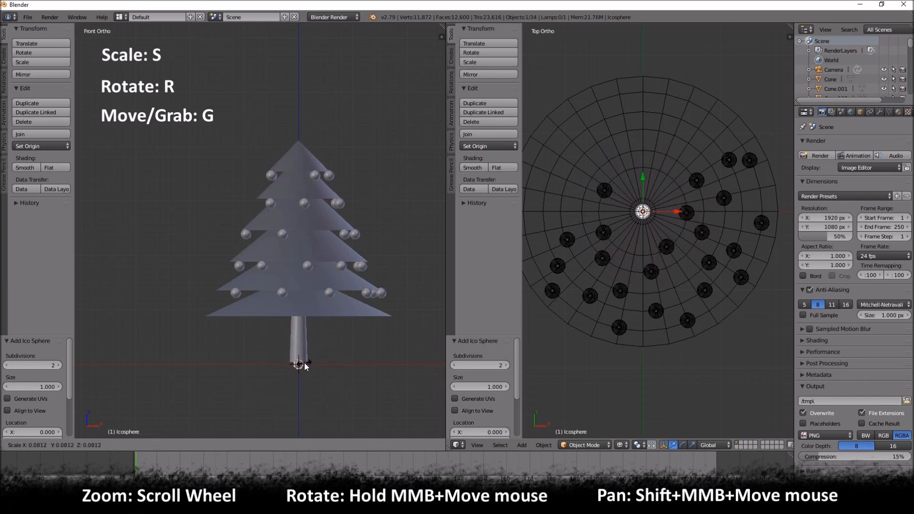
click(305, 366)
Step: Move the Ico Sphere about 4.361 along Z to just above the tree's tip and scale it by about 0.303
key(g)
key(z)
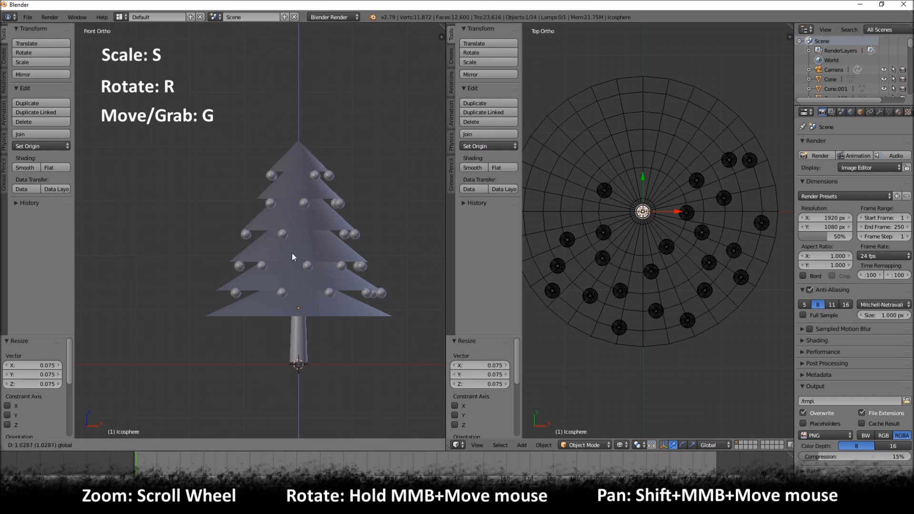
click(303, 90)
scroll(291, 141, up, 5)
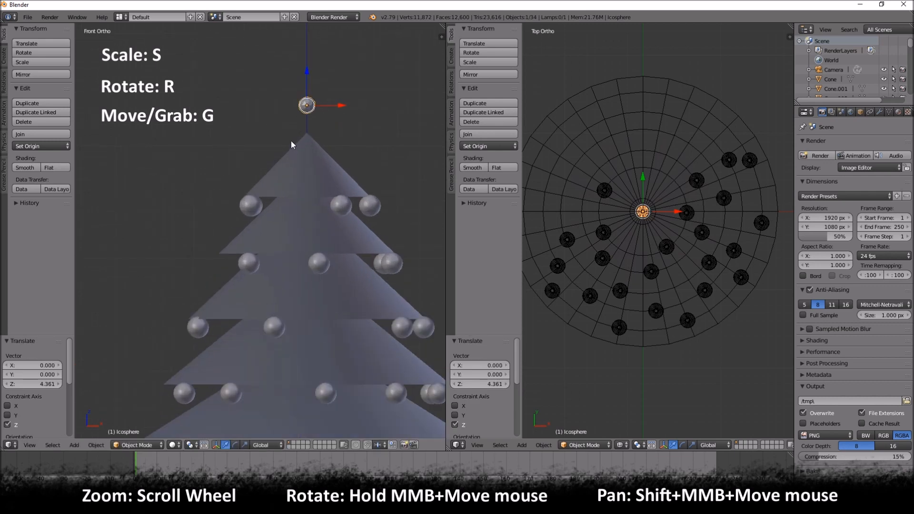
key(s)
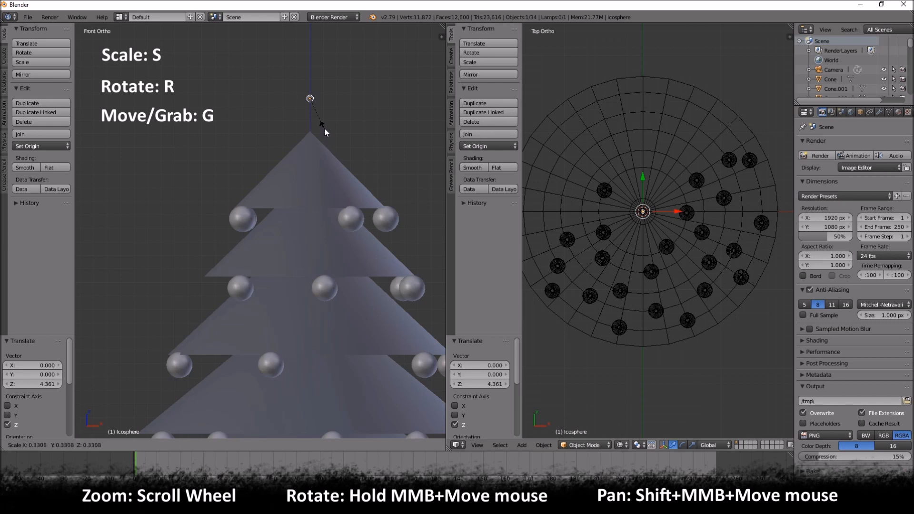
click(324, 126)
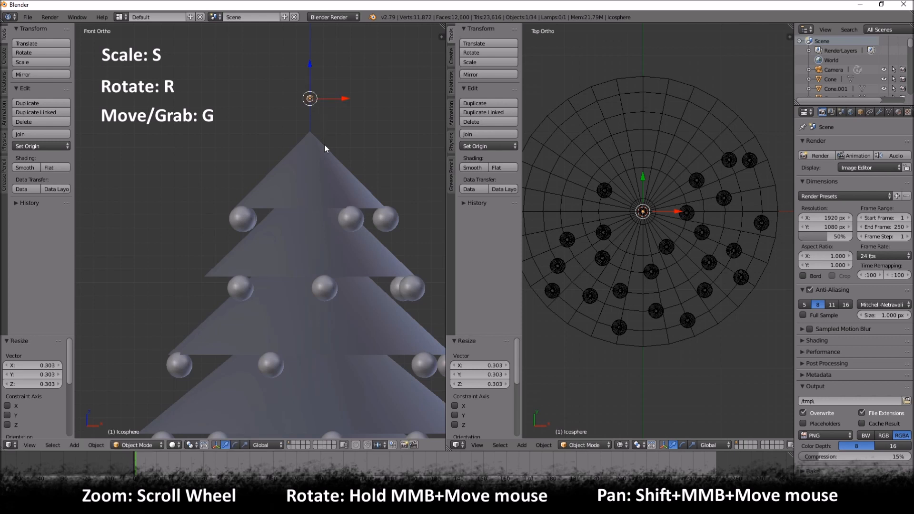
shift+middle_drag(312, 192, 282, 177)
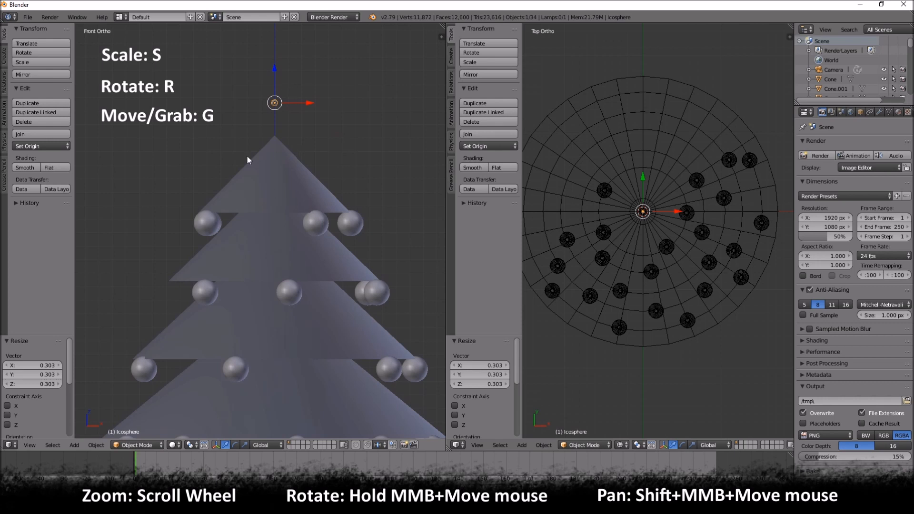
Step: Place the Ico Sphere on the front of the second cone from the top, moving it about -1.04 along Z and -0.519 along Y
key(g)
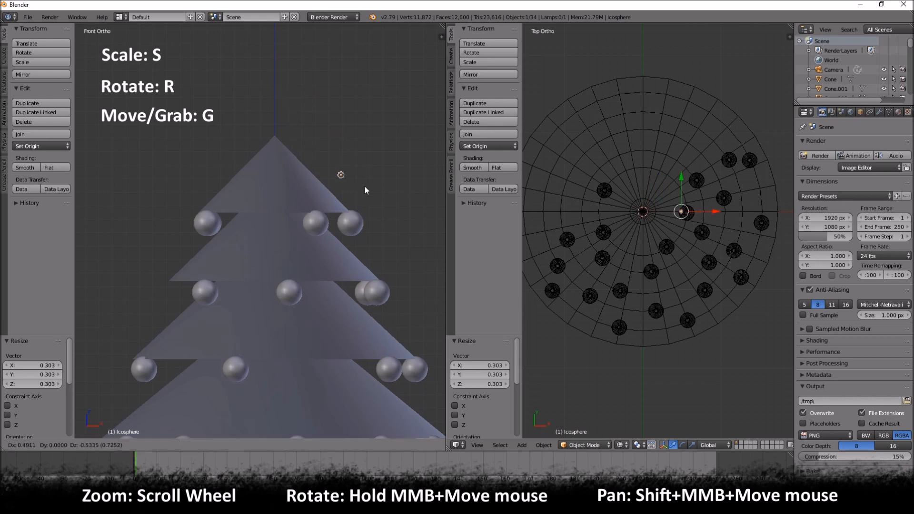
click(371, 256)
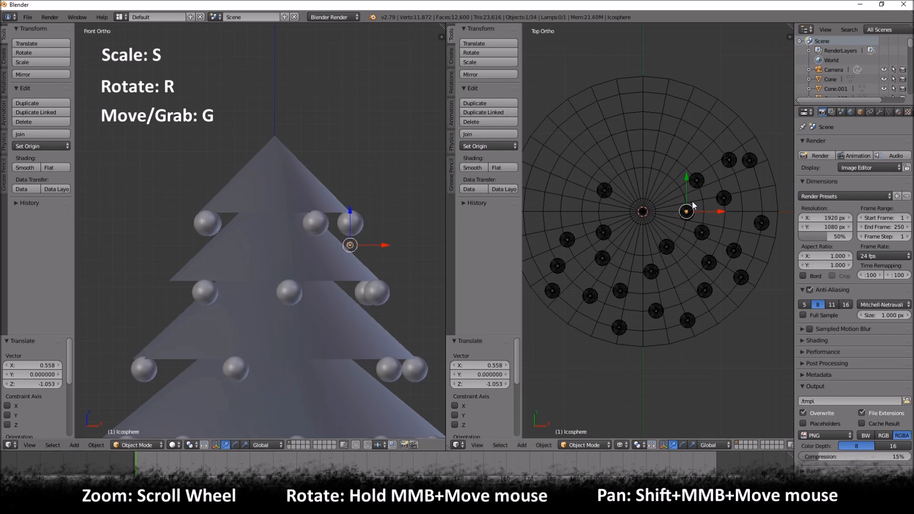
key(g)
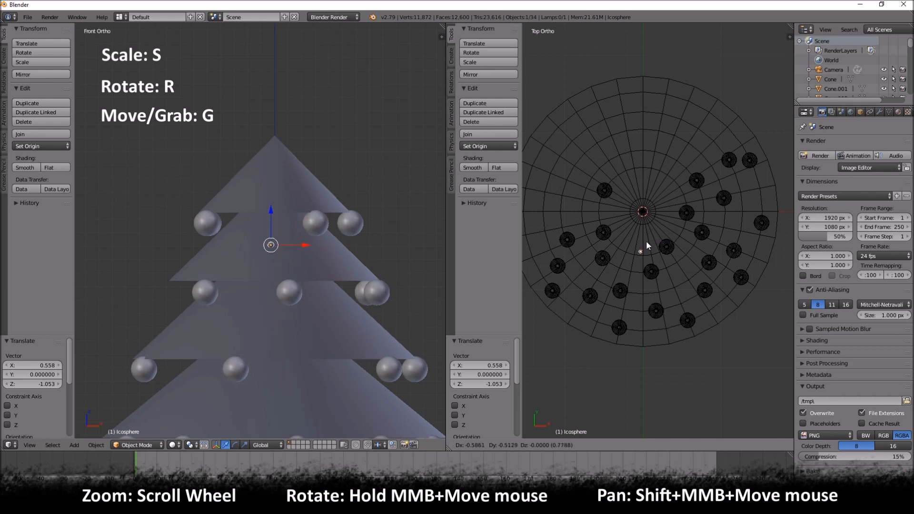
click(647, 240)
middle_drag(314, 226, 262, 246)
scroll(273, 241, up, 8)
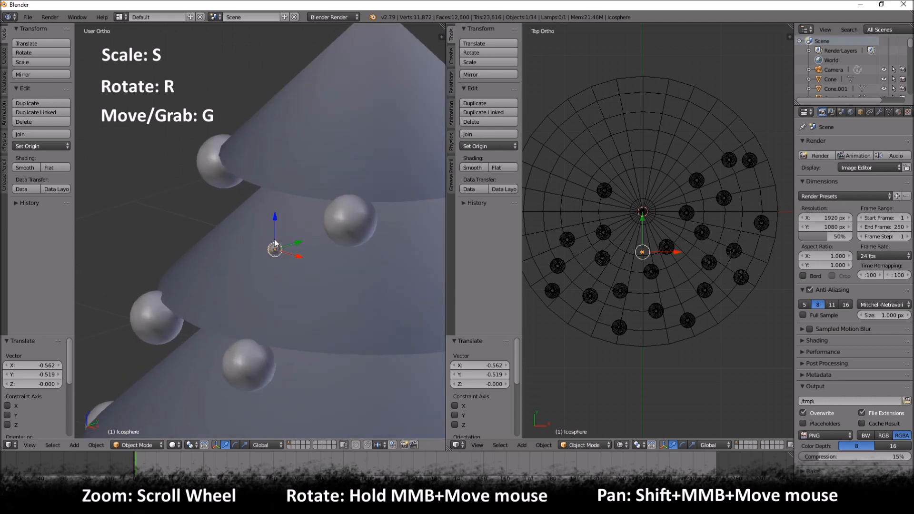
drag(273, 221, 272, 215)
middle_drag(266, 243, 329, 232)
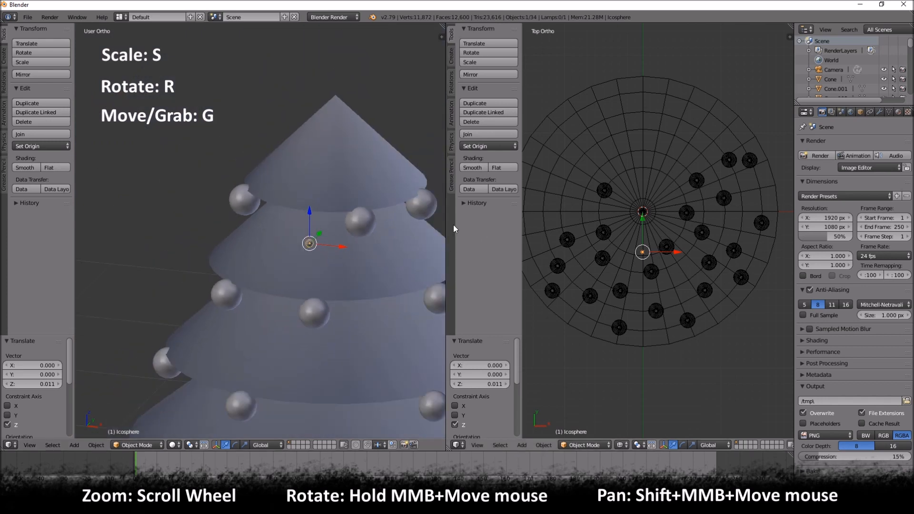
Step: Widen the solid-shaded viewport at the expense of the top view so the whole tree fits in it
drag(447, 230, 544, 232)
scroll(414, 219, down, 3)
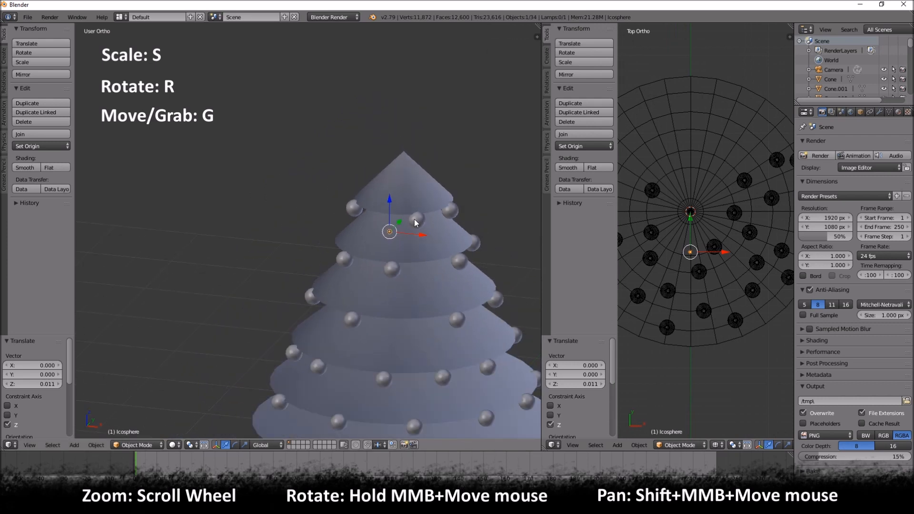
scroll(415, 257, down, 4)
mouse_move(338, 182)
middle_down()
mouse_move(298, 206)
mouse_move(331, 193)
middle_up()
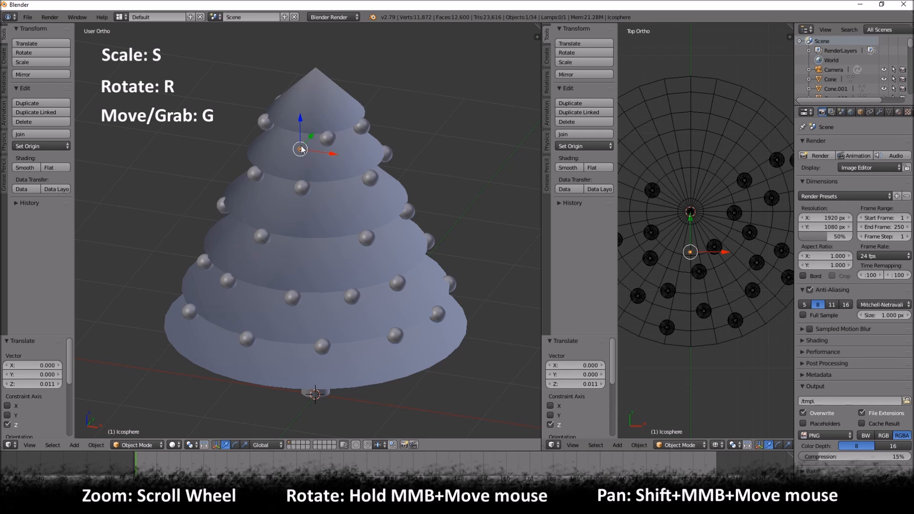
Step: Set the snap element to Face and toggle the option that aligns rotation with the snapping target
click(376, 445)
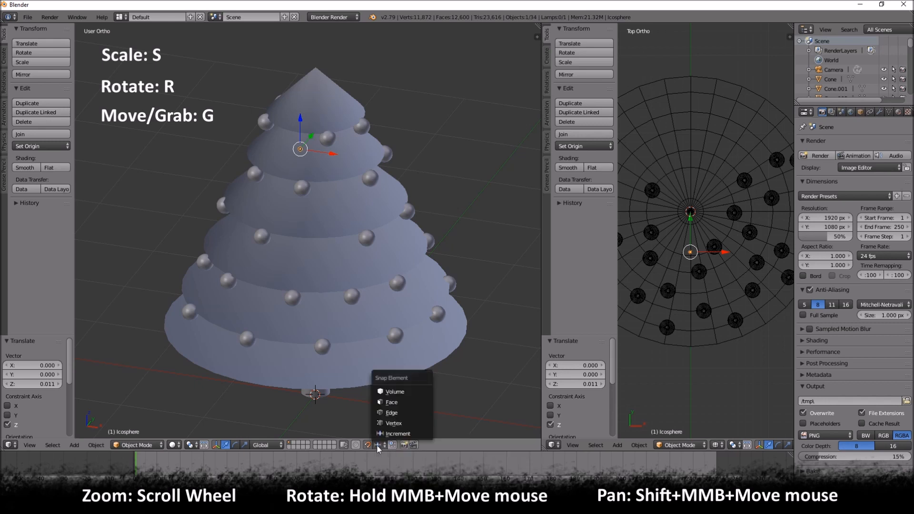
click(392, 403)
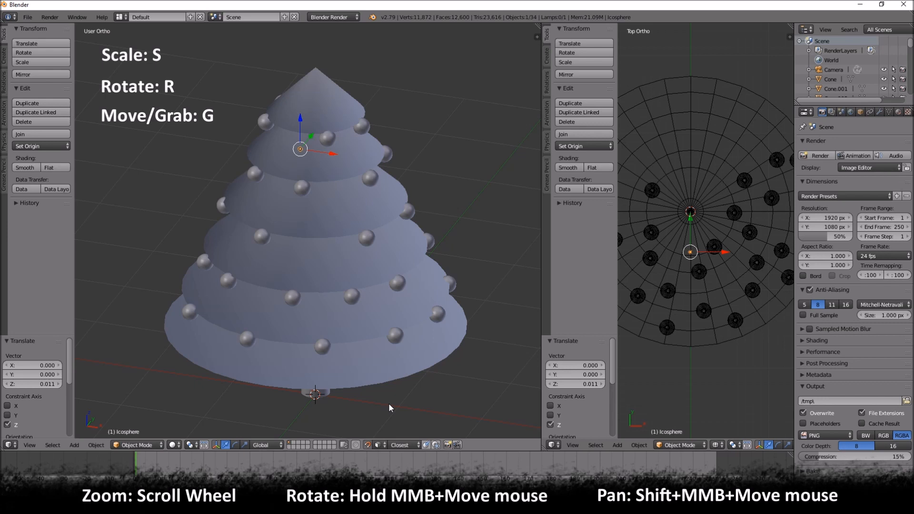
click(427, 445)
Step: Duplicate the small Ico Sphere and snap the copy onto the second cone's surface, just left of the original
key(shift+d)
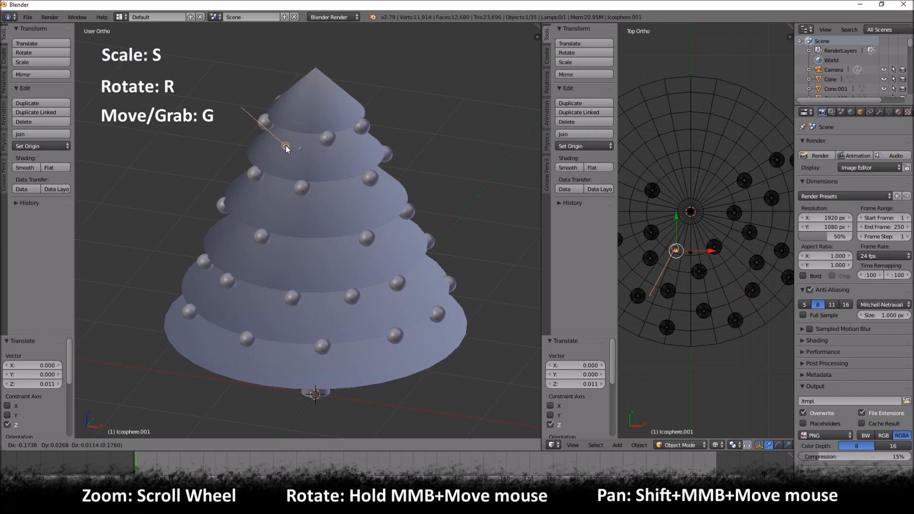
click(280, 143)
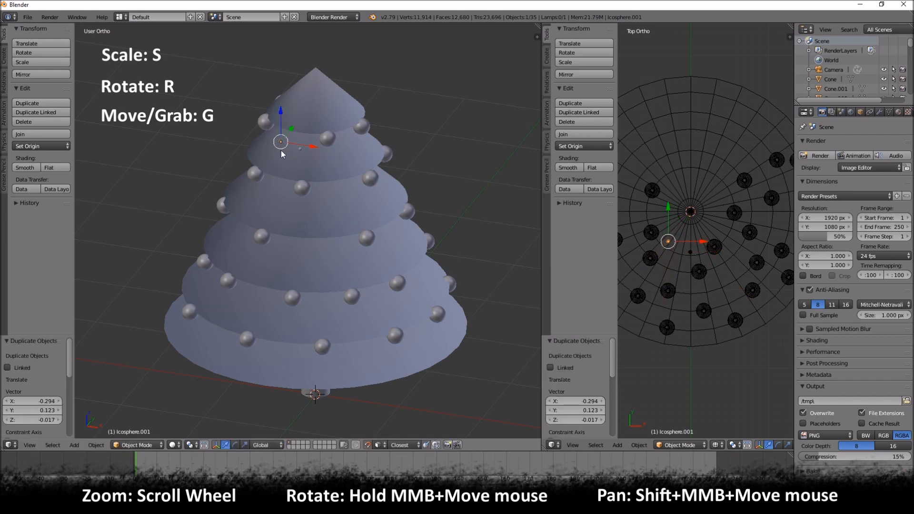
scroll(282, 147, up, 6)
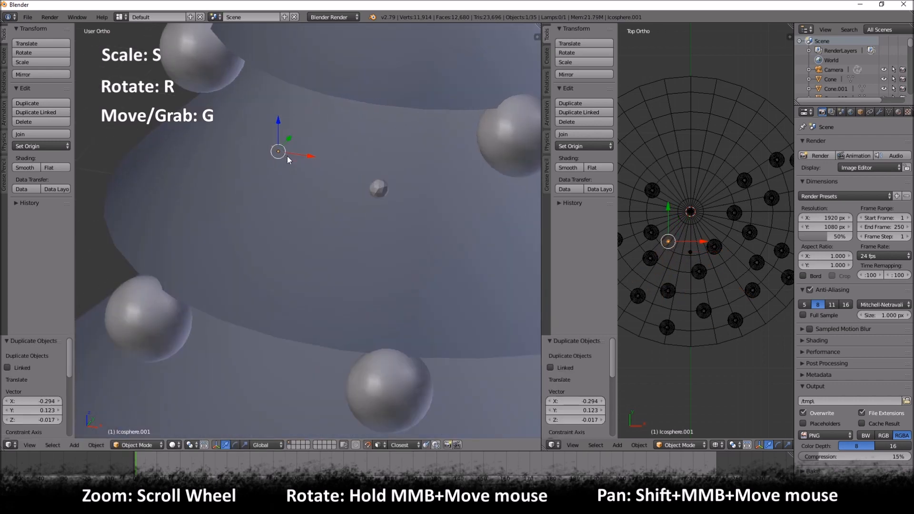
middle_drag(287, 181, 270, 133)
key(g)
key(z)
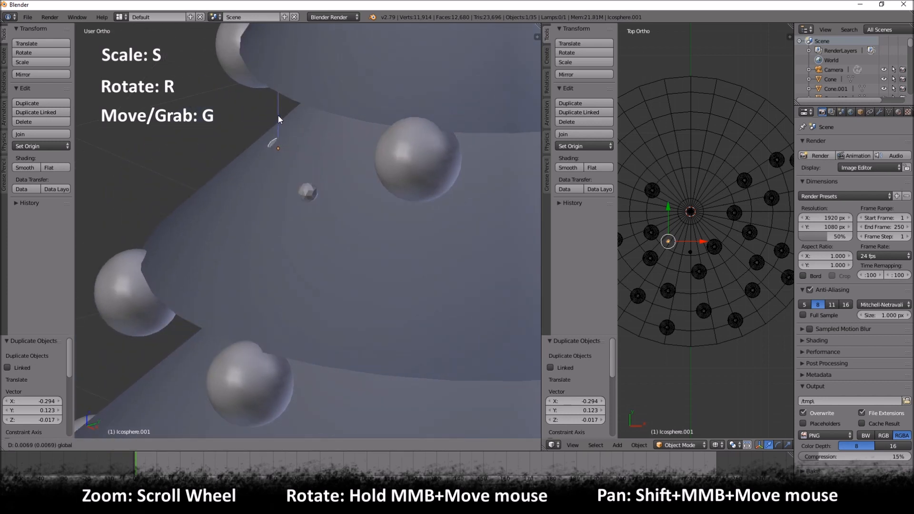
click(286, 102)
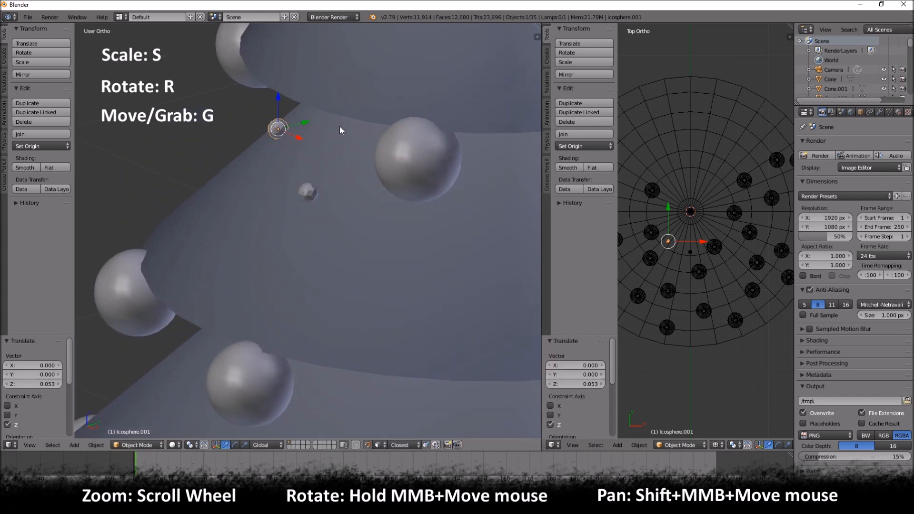
key(g)
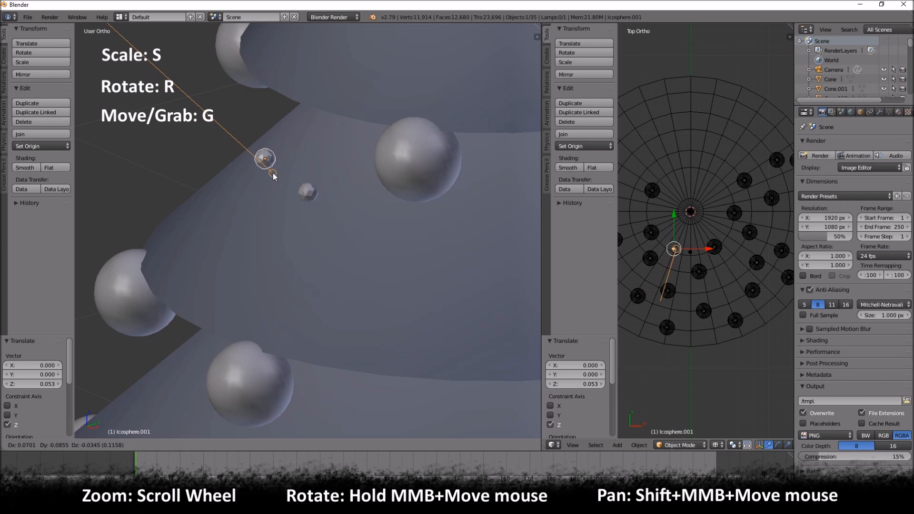
click(273, 174)
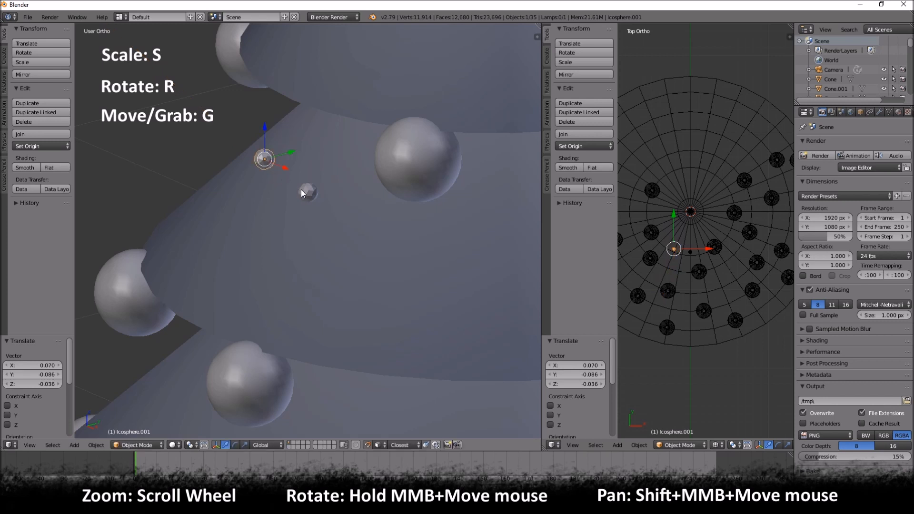
Step: Duplicate the copied Ico Sphere and snap the new one farther left on the second cone's surface
key(shift+d)
key(Escape)
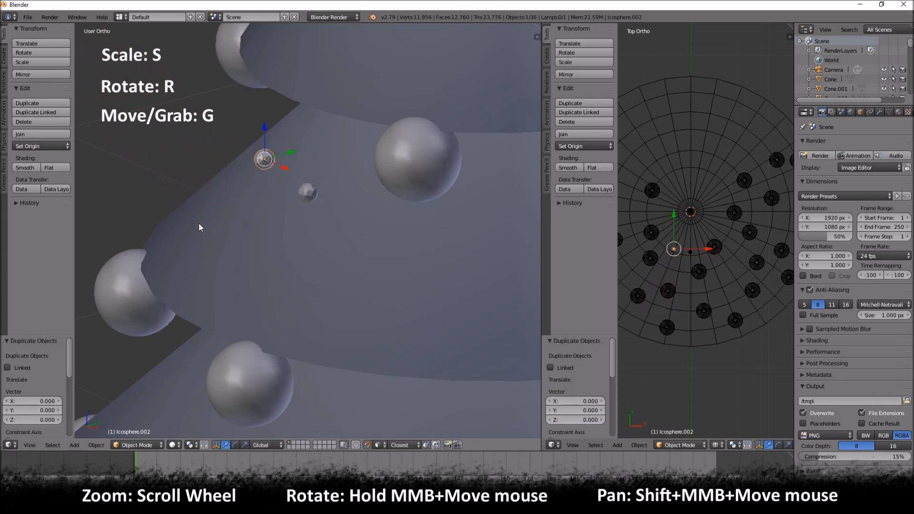
scroll(299, 230, down, 6)
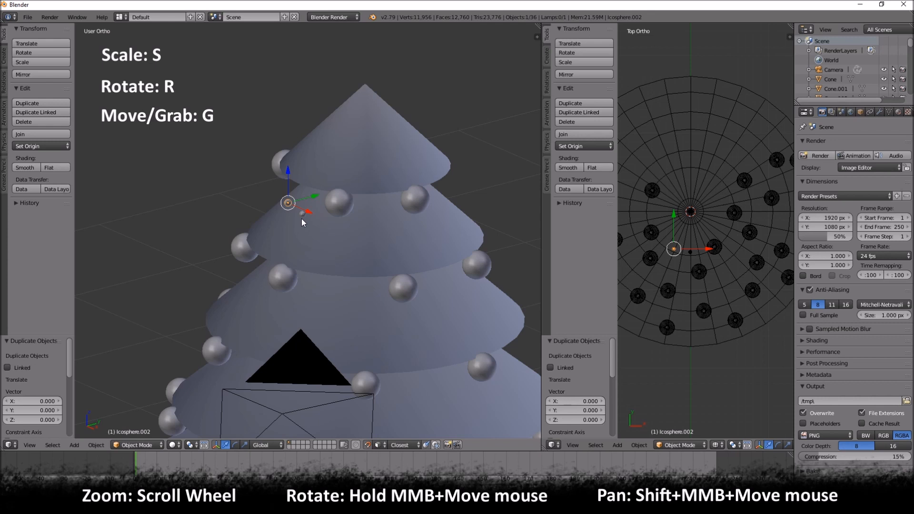
scroll(302, 219, down, 2)
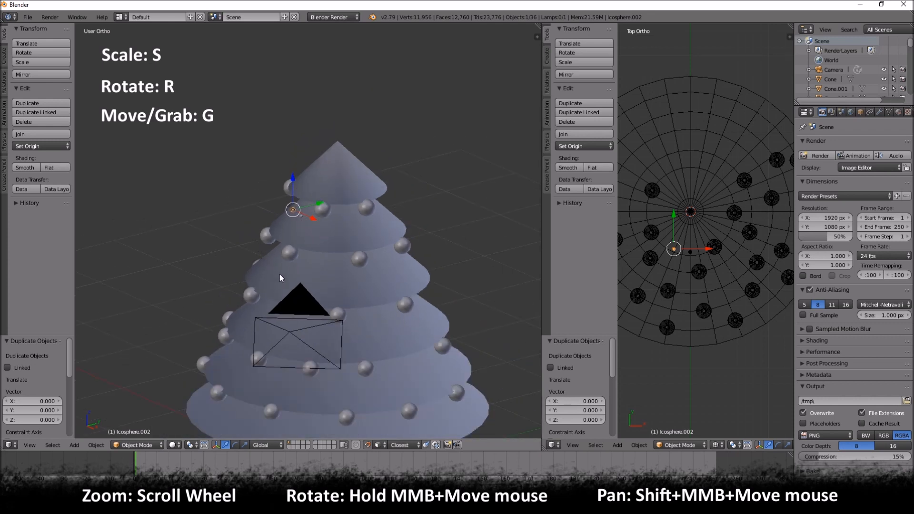
middle_drag(277, 260, 305, 266)
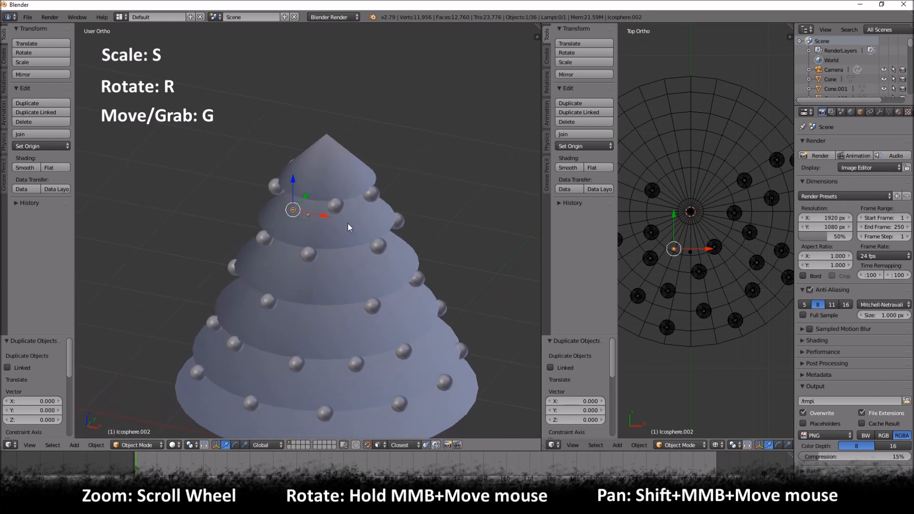
key(g)
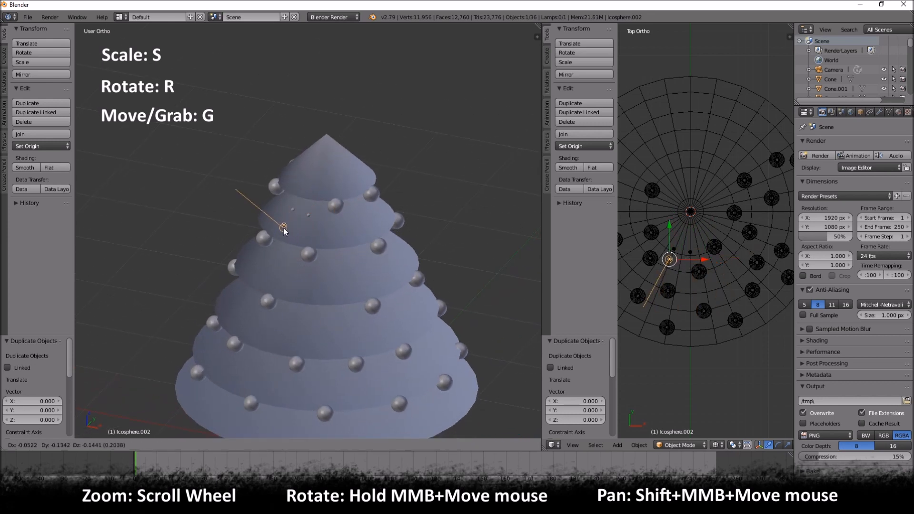
click(274, 216)
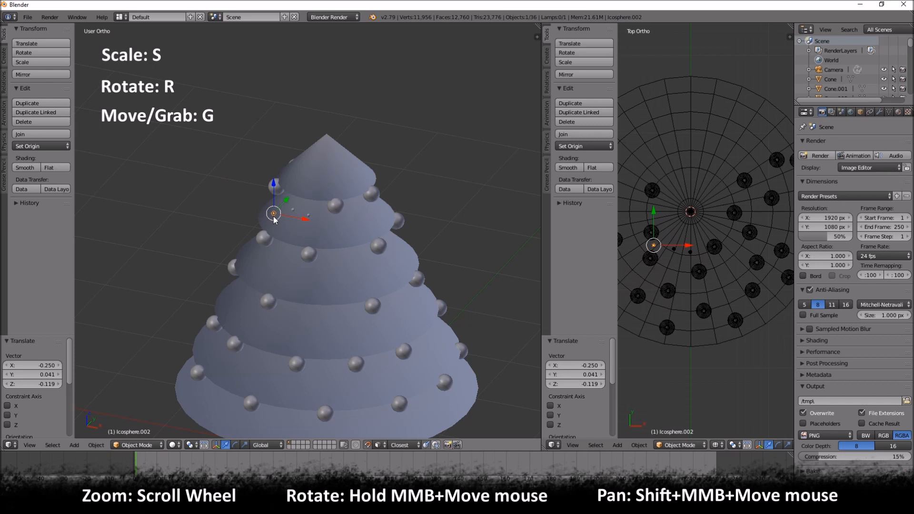
Step: Duplicate the small Ico Sphere five times, snapping the copies at varied heights across the second cone toward its right side
key(shift+d)
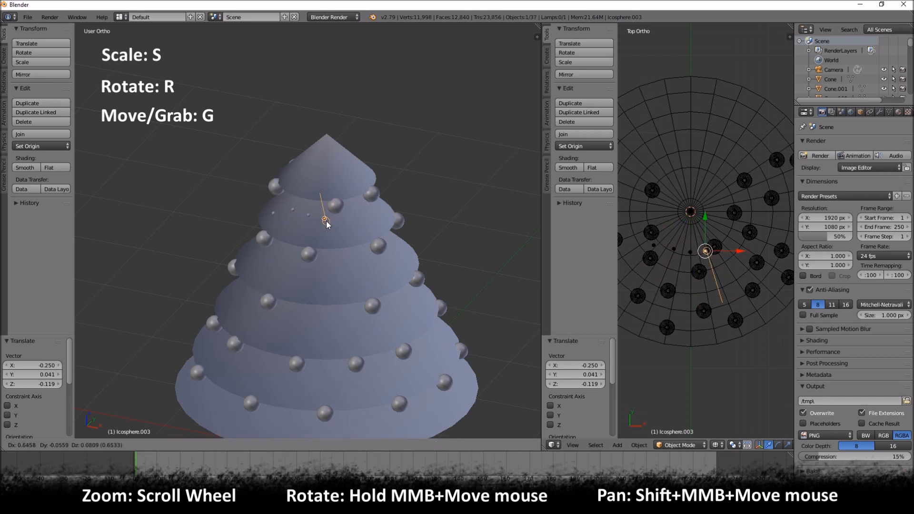
click(324, 229)
key(shift+d)
click(343, 234)
key(shift+d)
click(356, 215)
key(shift+d)
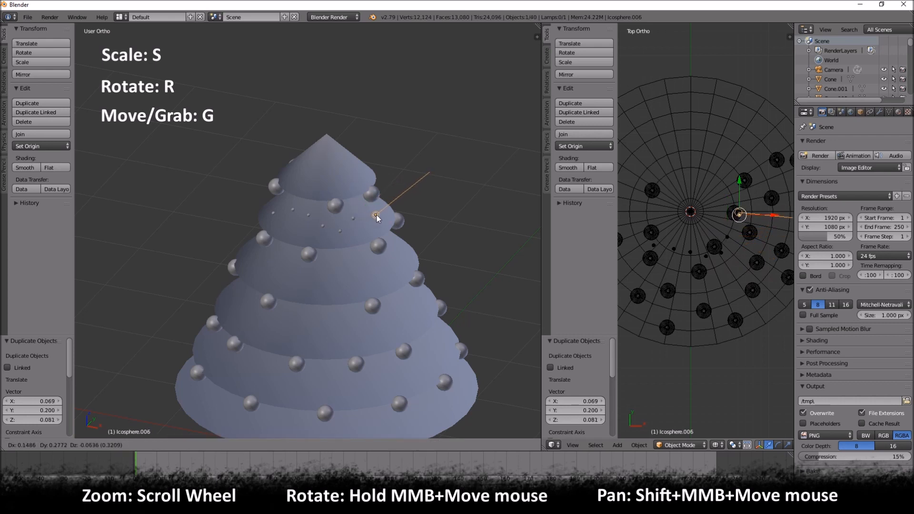
click(369, 215)
key(shift+d)
click(386, 222)
Step: Duplicate the small Ico Sphere sixteen times, scattering the snapped copies across the third cone's front from its right side to its left
key(shift+d)
click(395, 244)
key(shift+d)
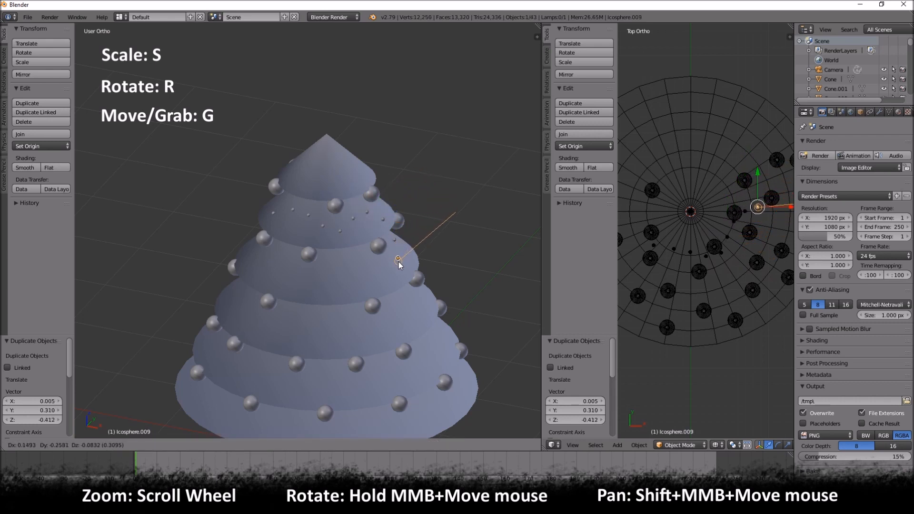
click(401, 253)
key(shift+d)
click(398, 262)
key(shift+d)
click(380, 276)
key(shift+d)
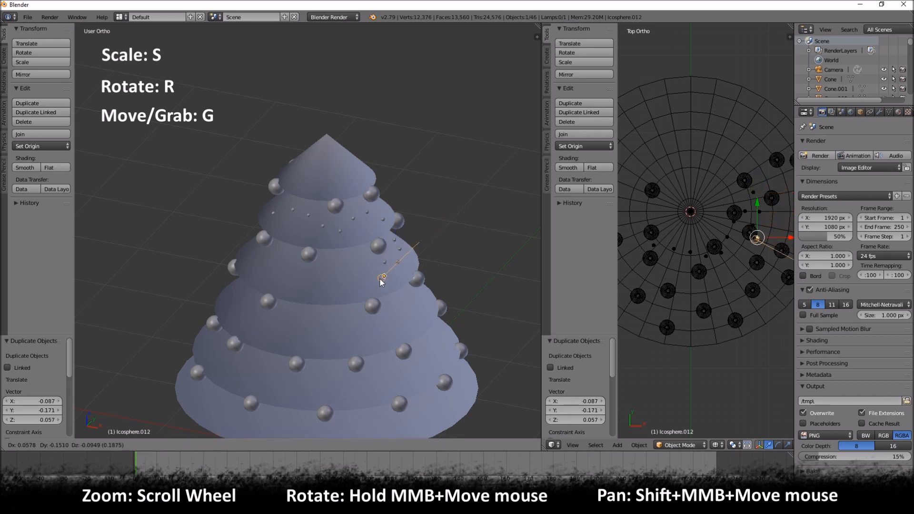
click(377, 278)
key(shift+d)
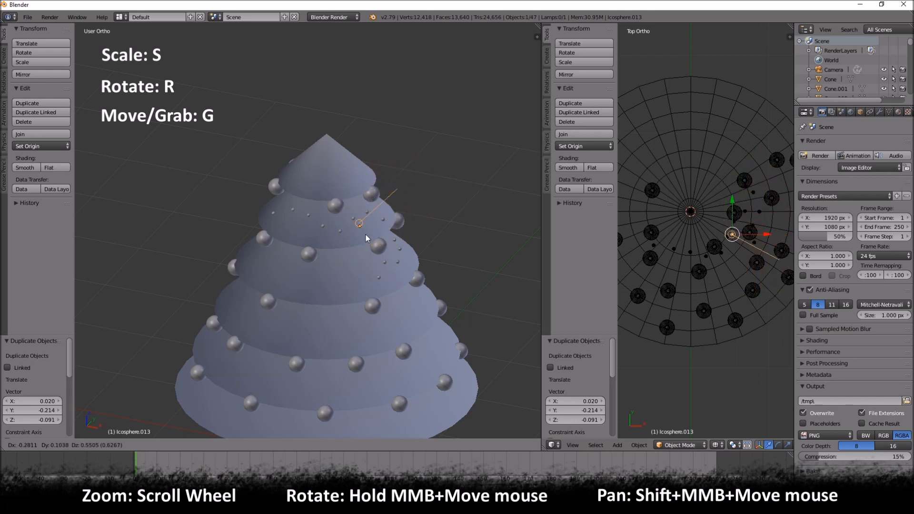
click(371, 263)
key(shift+d)
click(347, 265)
key(shift+d)
click(353, 281)
key(shift+d)
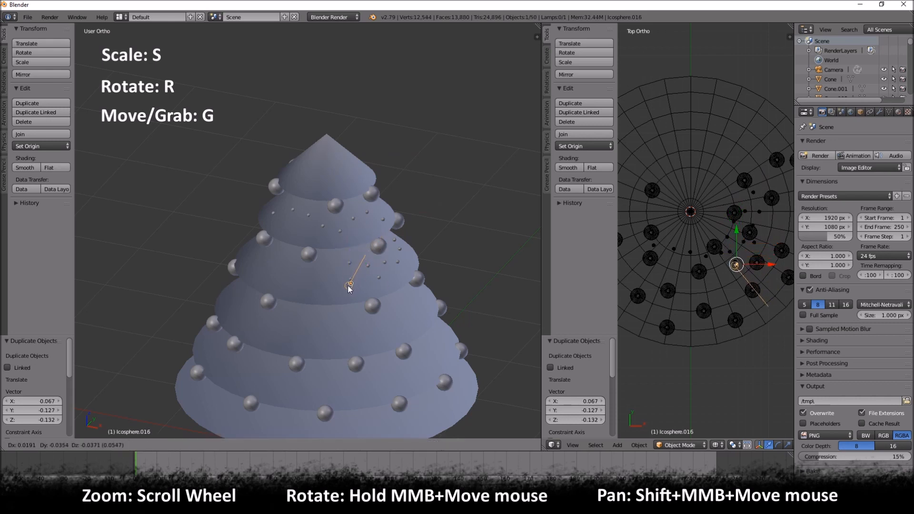
click(335, 287)
key(shift+d)
click(321, 276)
key(shift+d)
click(308, 285)
key(shift+d)
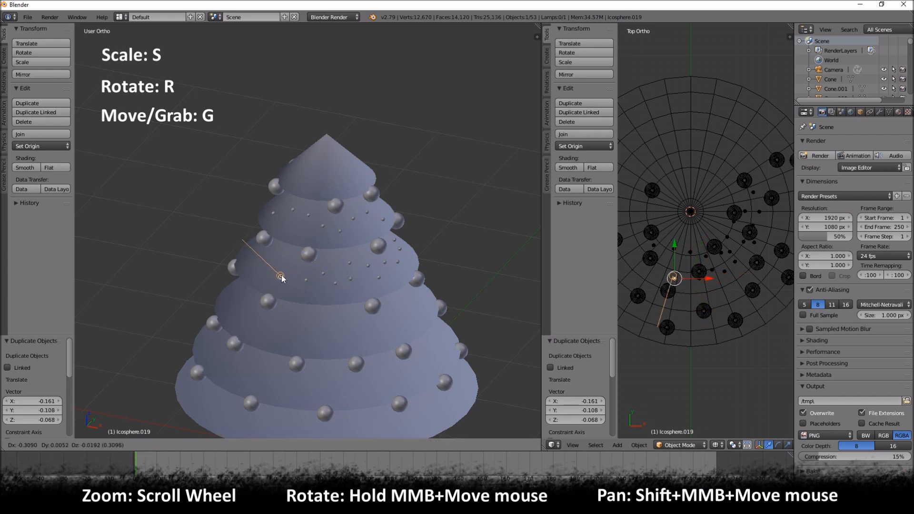
click(285, 265)
key(shift+d)
click(285, 261)
key(shift+d)
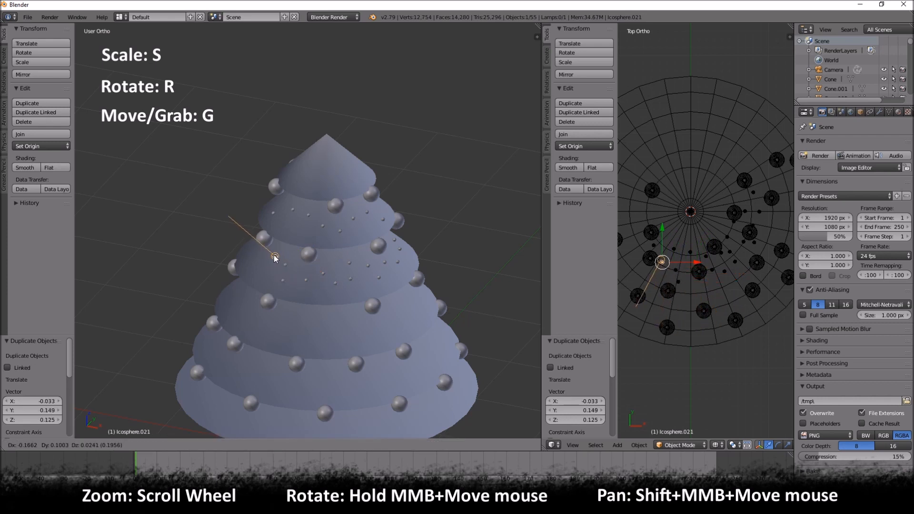
click(272, 257)
key(shift+d)
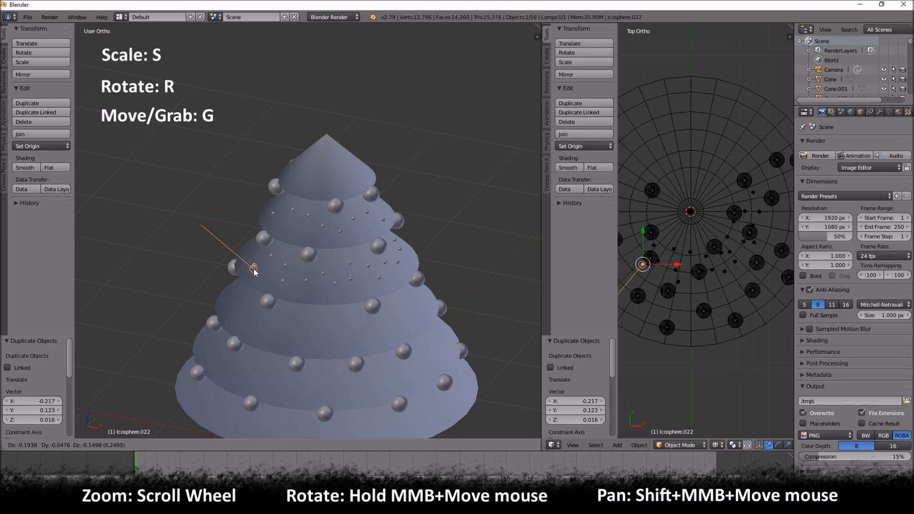
click(262, 270)
key(shift+d)
click(252, 263)
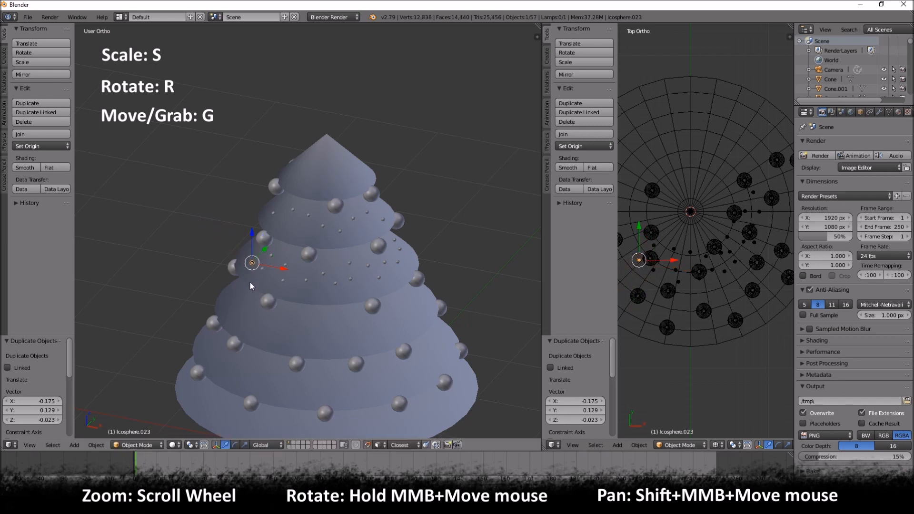
Step: Duplicate the small Ico Sphere fourteen times, snapping the copies in a zigzag across the fourth cone's front from left to right
key(shift+d)
click(242, 297)
key(shift+d)
click(237, 312)
key(shift+d)
click(247, 323)
key(shift+d)
click(263, 318)
key(shift+d)
click(279, 334)
key(shift+d)
click(299, 322)
key(shift+d)
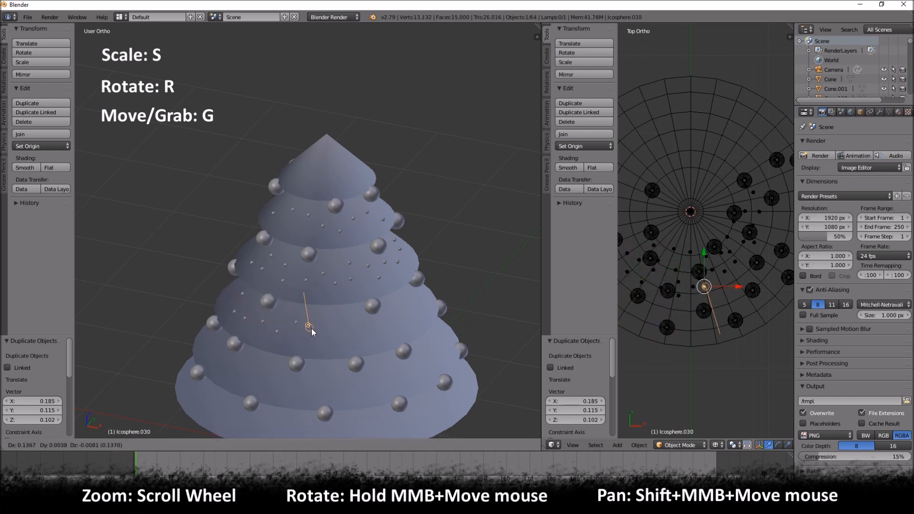
click(309, 337)
key(shift+d)
click(324, 319)
key(shift+d)
click(341, 340)
key(shift+d)
click(356, 323)
key(shift+d)
click(379, 332)
key(shift+d)
click(395, 314)
key(shift+d)
click(413, 321)
key(shift+d)
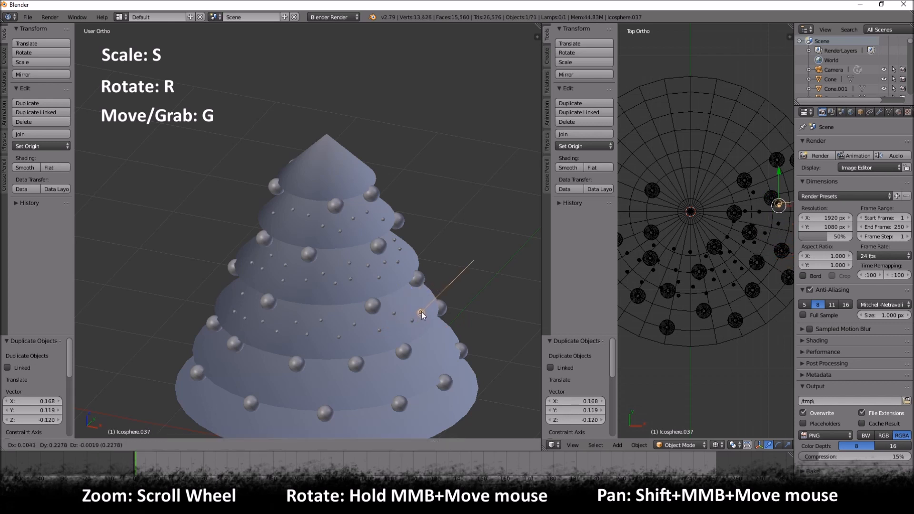
click(418, 301)
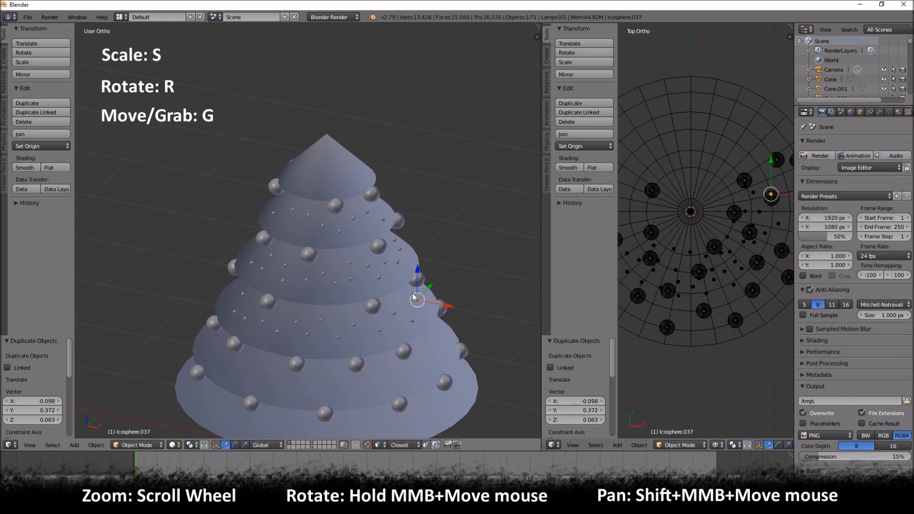
Step: Duplicate the small Ico Sphere twenty times, scattering the snapped copies at varied heights across the fifth cone's front from its right side to its left
key(shift+d)
click(437, 327)
key(shift+d)
click(441, 347)
key(shift+d)
click(431, 344)
key(shift+d)
click(426, 362)
key(shift+d)
click(417, 369)
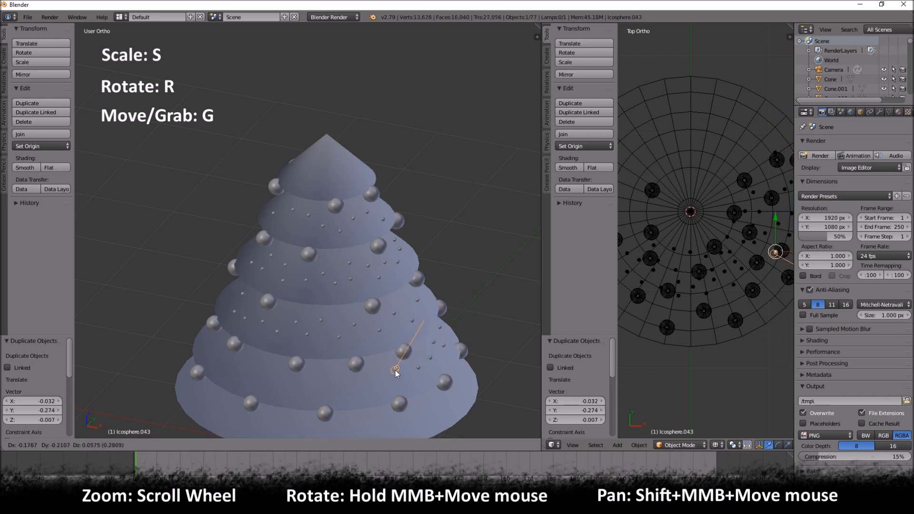
click(395, 370)
key(shift+d)
click(384, 388)
key(shift+d)
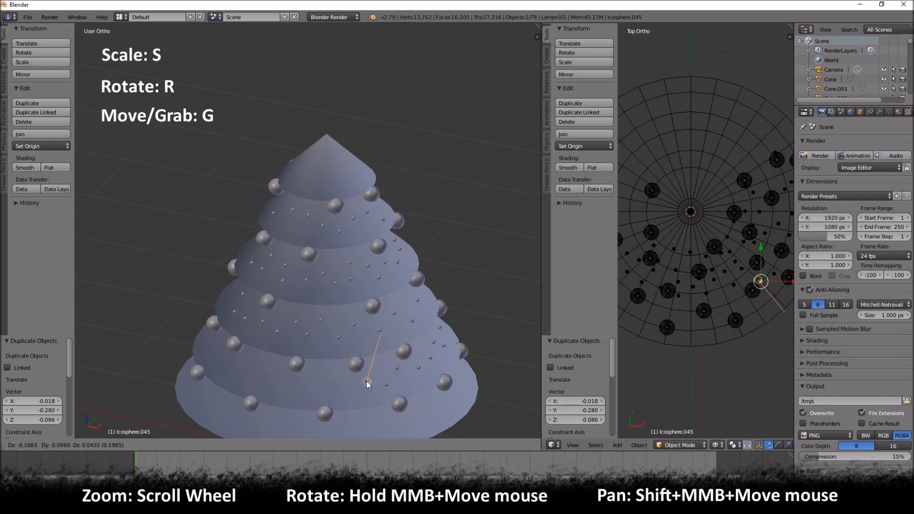
click(347, 394)
key(shift+d)
click(330, 377)
key(shift+d)
click(312, 383)
key(shift+d)
click(296, 393)
key(shift+d)
click(277, 379)
key(shift+d)
click(263, 367)
key(shift+d)
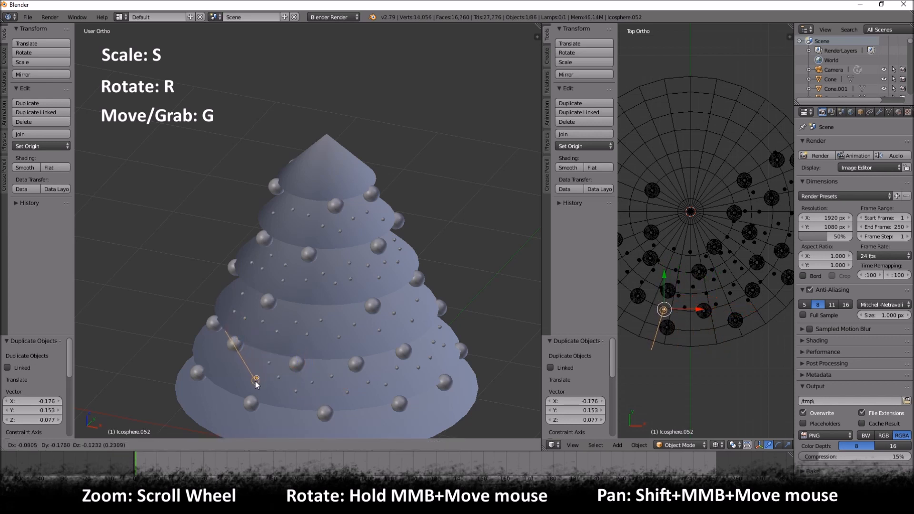
click(255, 379)
key(shift+d)
click(241, 381)
key(shift+d)
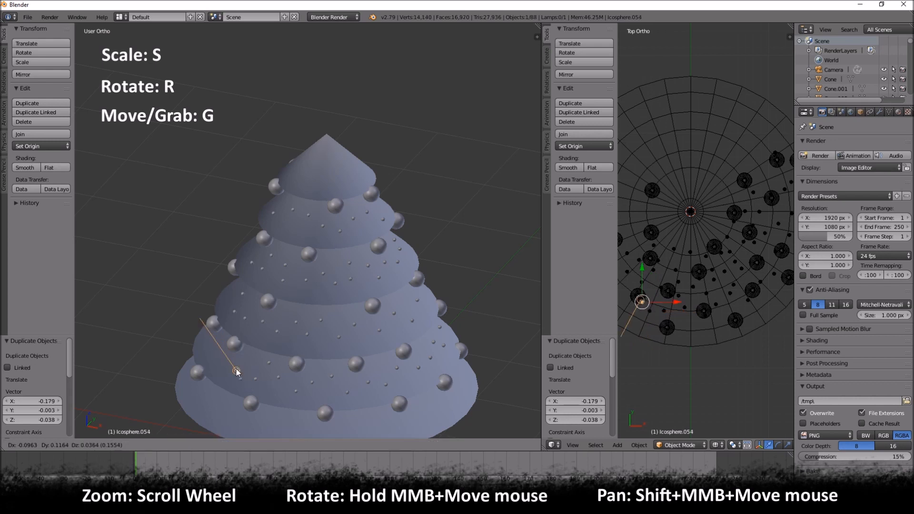
click(236, 369)
key(shift+d)
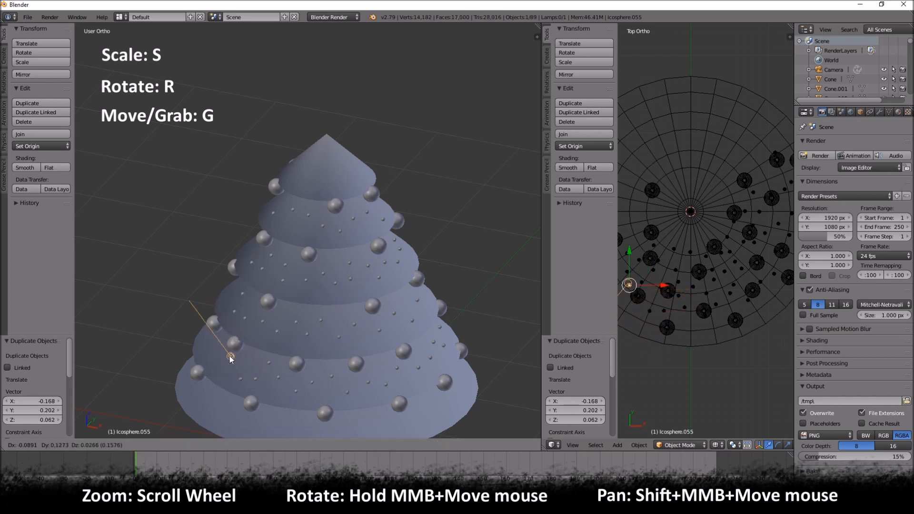
click(220, 352)
key(shift+d)
click(215, 340)
key(shift+d)
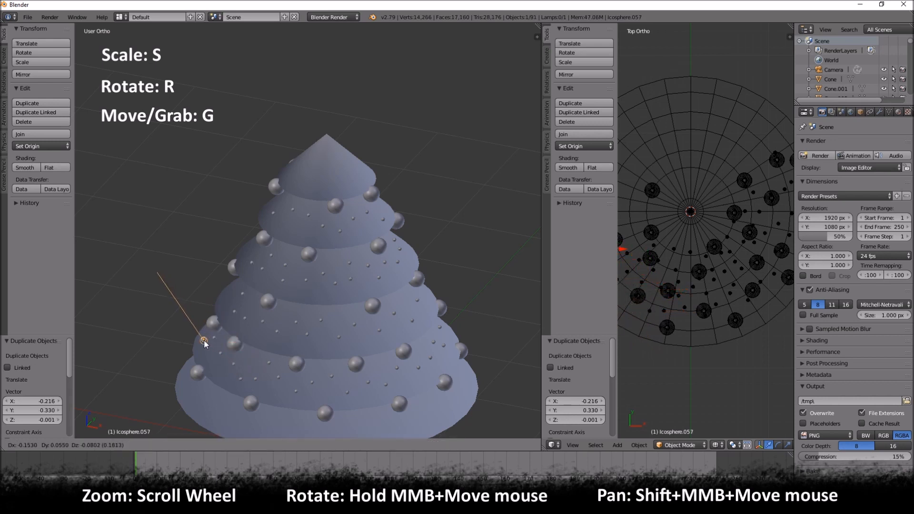
click(208, 357)
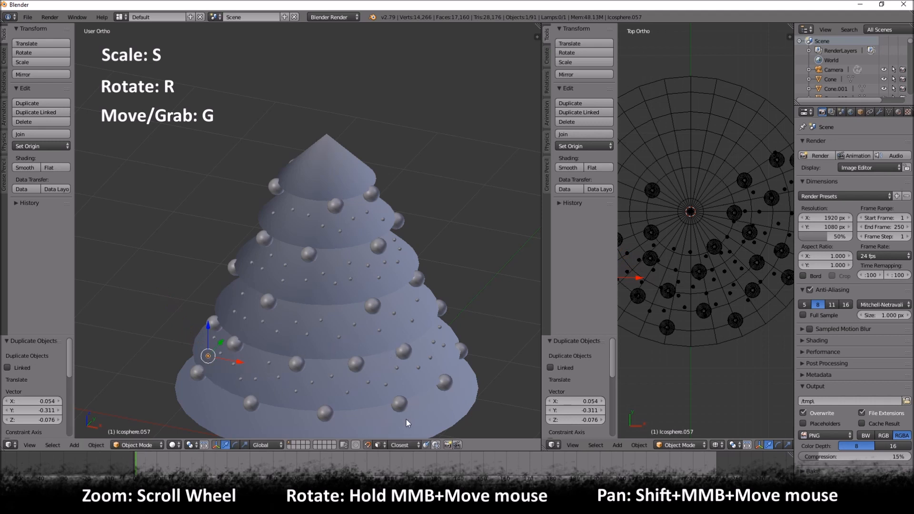
Step: Deselect everything and examine the decorated tree up close and as a whole from slightly different angles
shift+middle_drag(348, 310, 357, 242)
key(a)
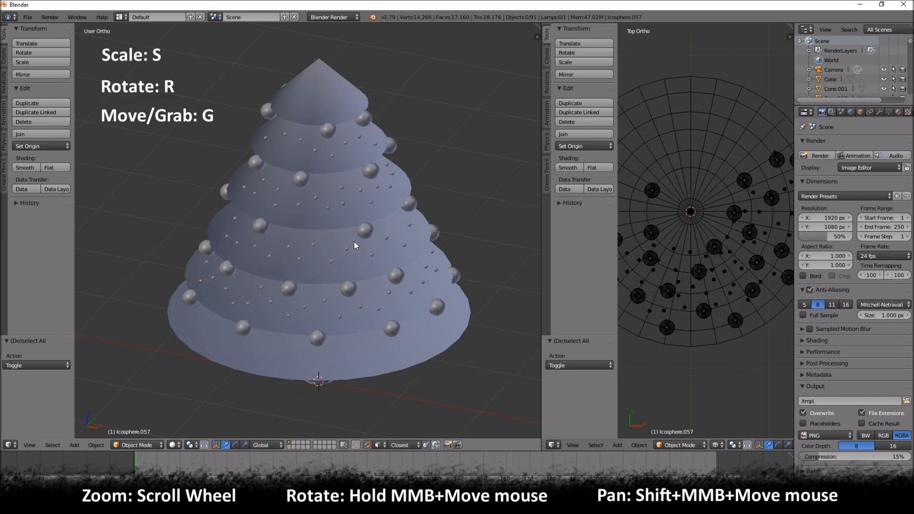
scroll(338, 188, up, 7)
mouse_move(349, 198)
middle_down()
mouse_move(416, 159)
mouse_move(433, 175)
mouse_move(424, 191)
mouse_move(347, 203)
mouse_move(272, 189)
mouse_move(415, 173)
mouse_move(407, 183)
mouse_move(382, 165)
mouse_move(362, 167)
mouse_move(358, 192)
middle_up()
scroll(354, 190, down, 5)
scroll(364, 182, down, 4)
middle_drag(396, 179, 379, 183)
scroll(378, 187, down, 5)
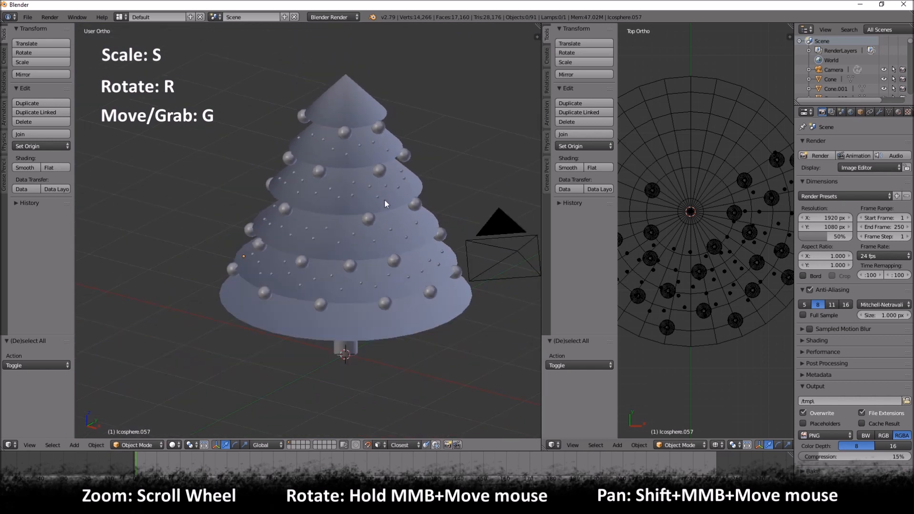
middle_drag(404, 218, 333, 225)
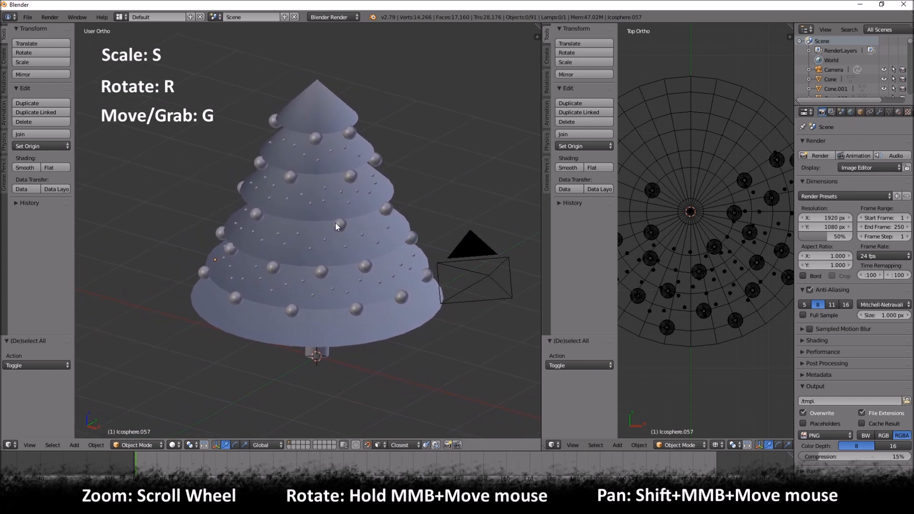